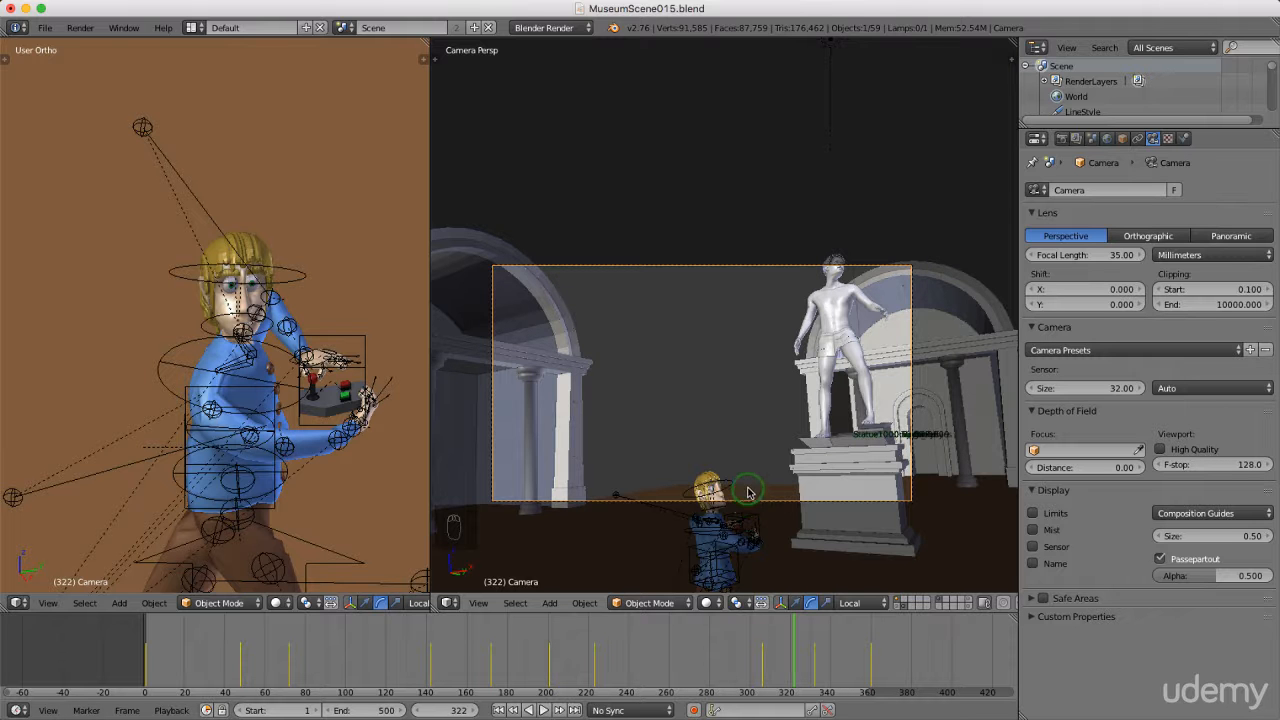
- Scrub the animation to frame 330, checking the framing in the camera view
shift+middle_drag(748, 492, 760, 432)
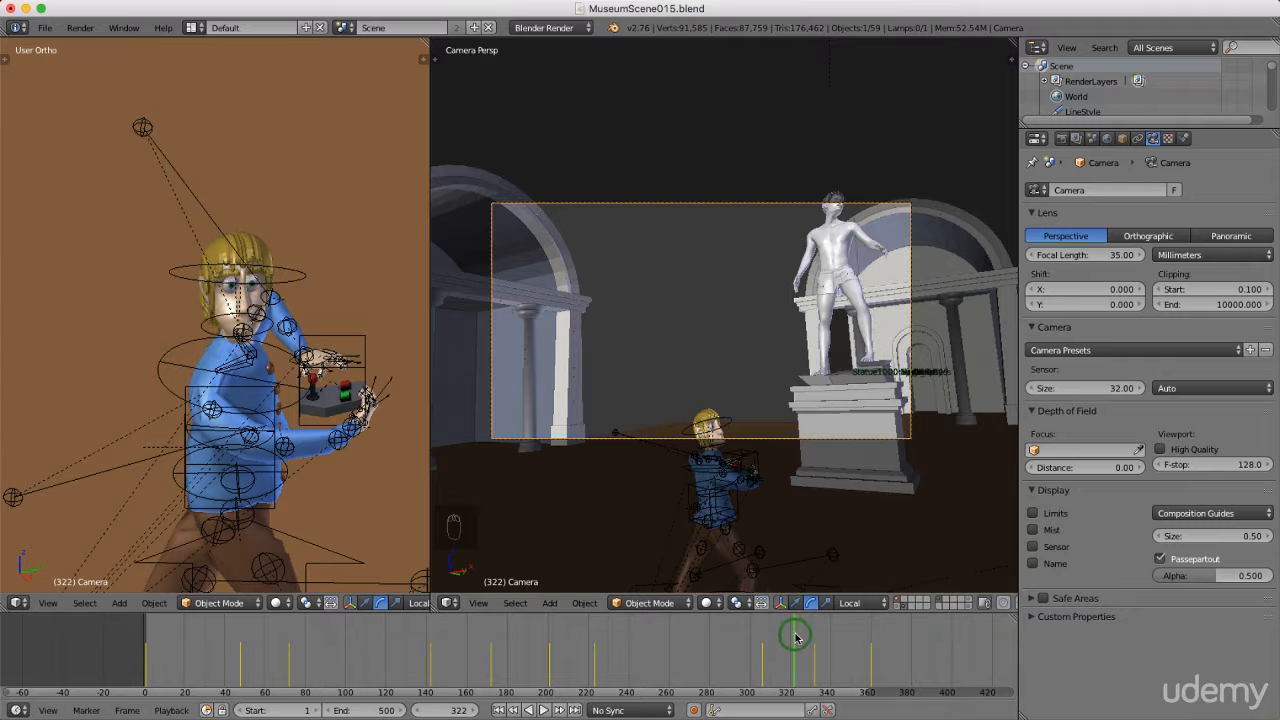
mouse_move(795, 637)
mouse_down()
mouse_move(810, 642)
mouse_move(783, 640)
mouse_move(797, 648)
mouse_up()
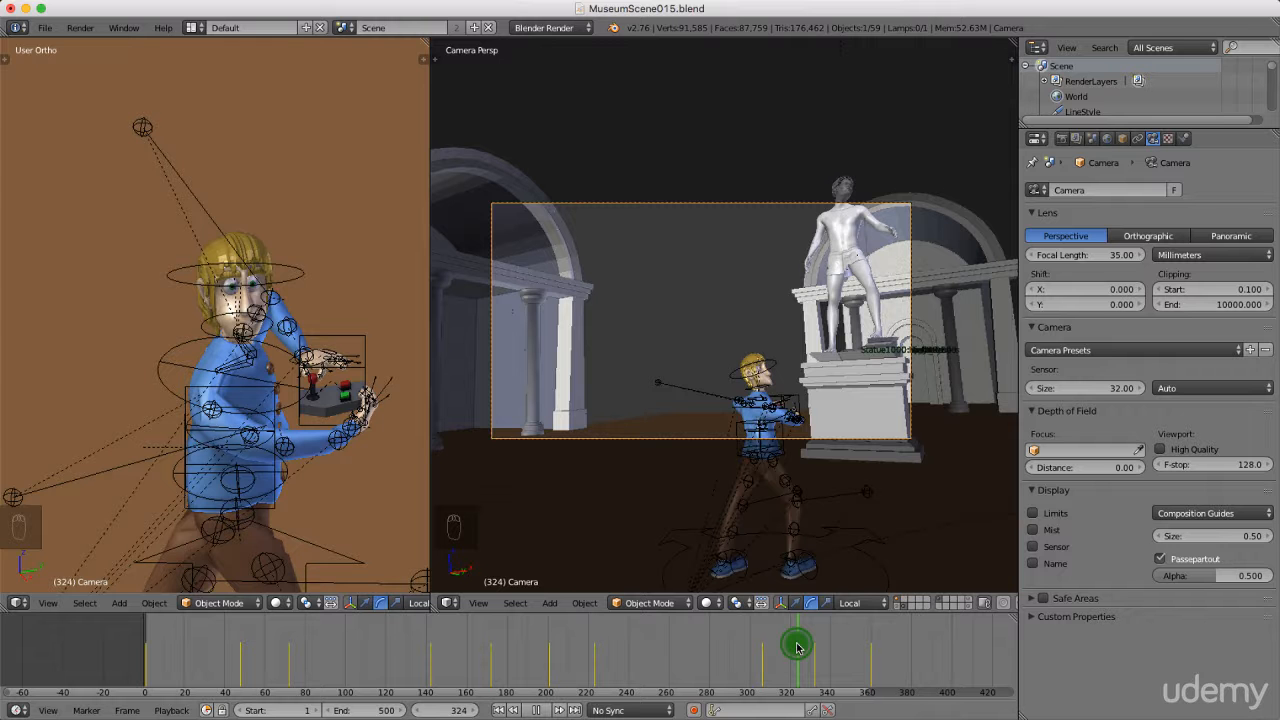
mouse_move(798, 647)
mouse_down()
mouse_move(825, 653)
mouse_move(811, 654)
mouse_up()
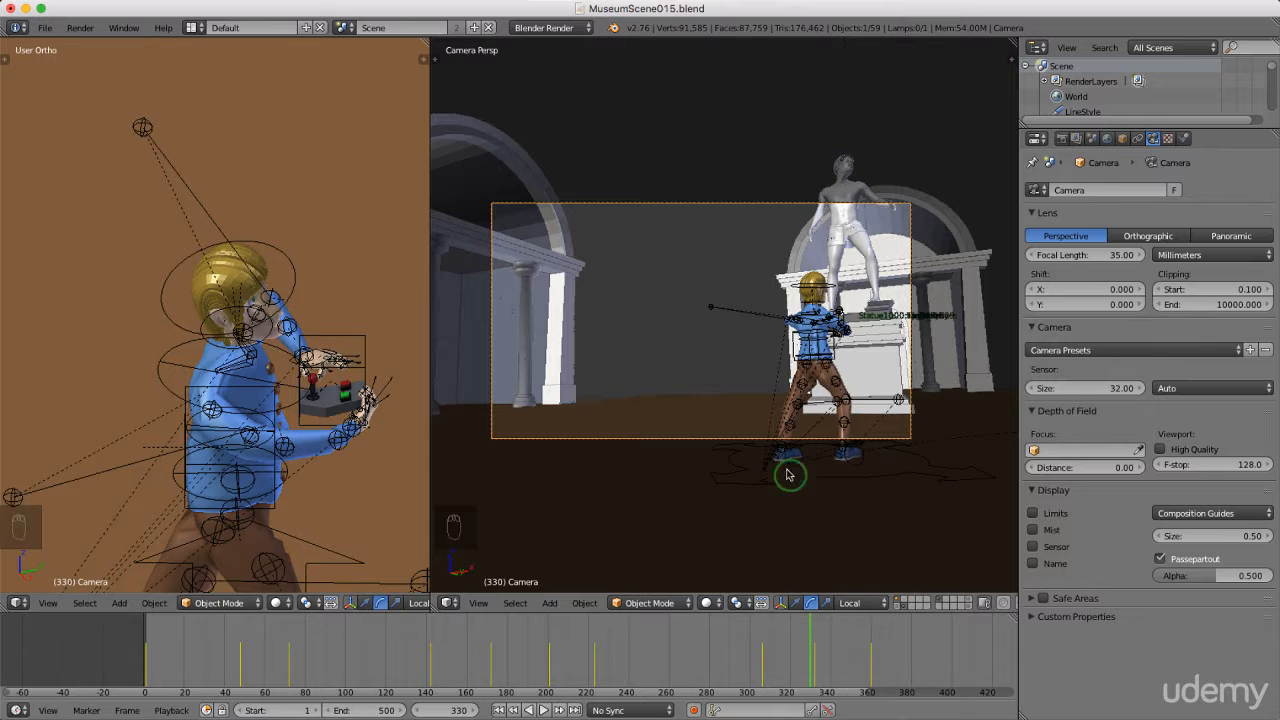
scroll(740, 480, down, 5)
scroll(745, 484, up, 5)
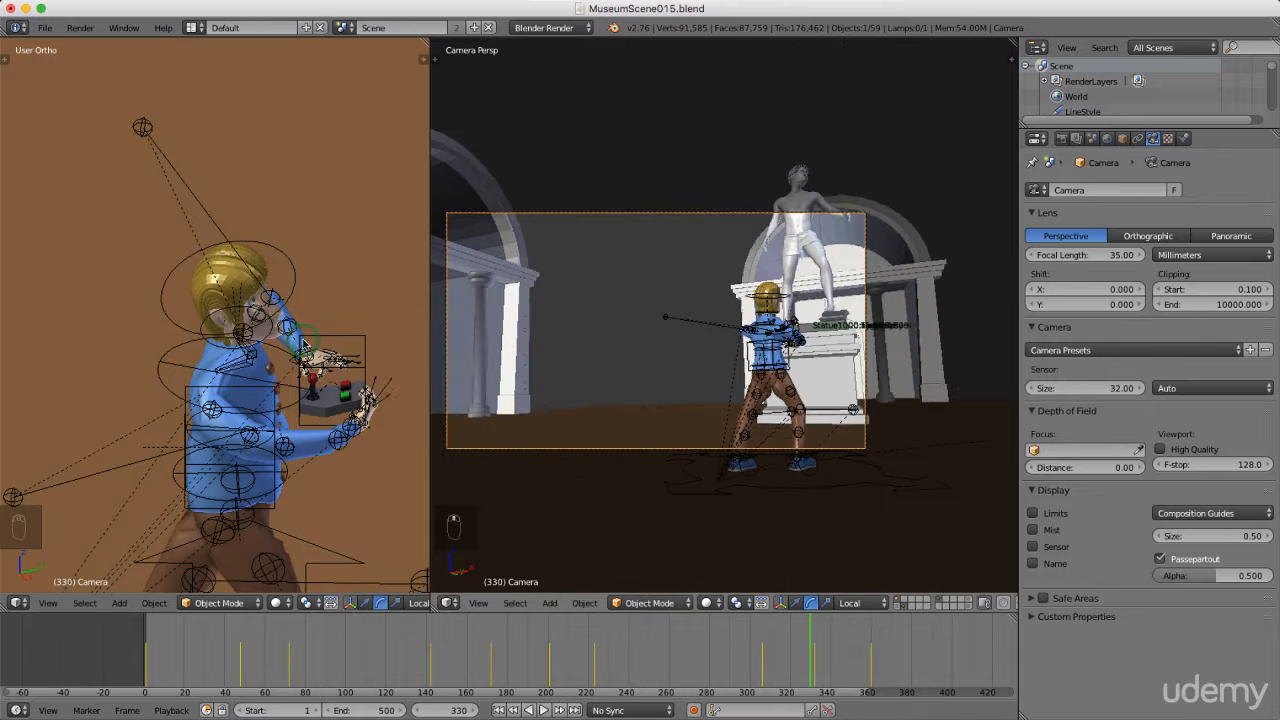
- Select the PaintRigControl empty on the red paint rig in the user view and switch its manipulator to translation
scroll(184, 293, down, 4)
scroll(184, 293, down, 8)
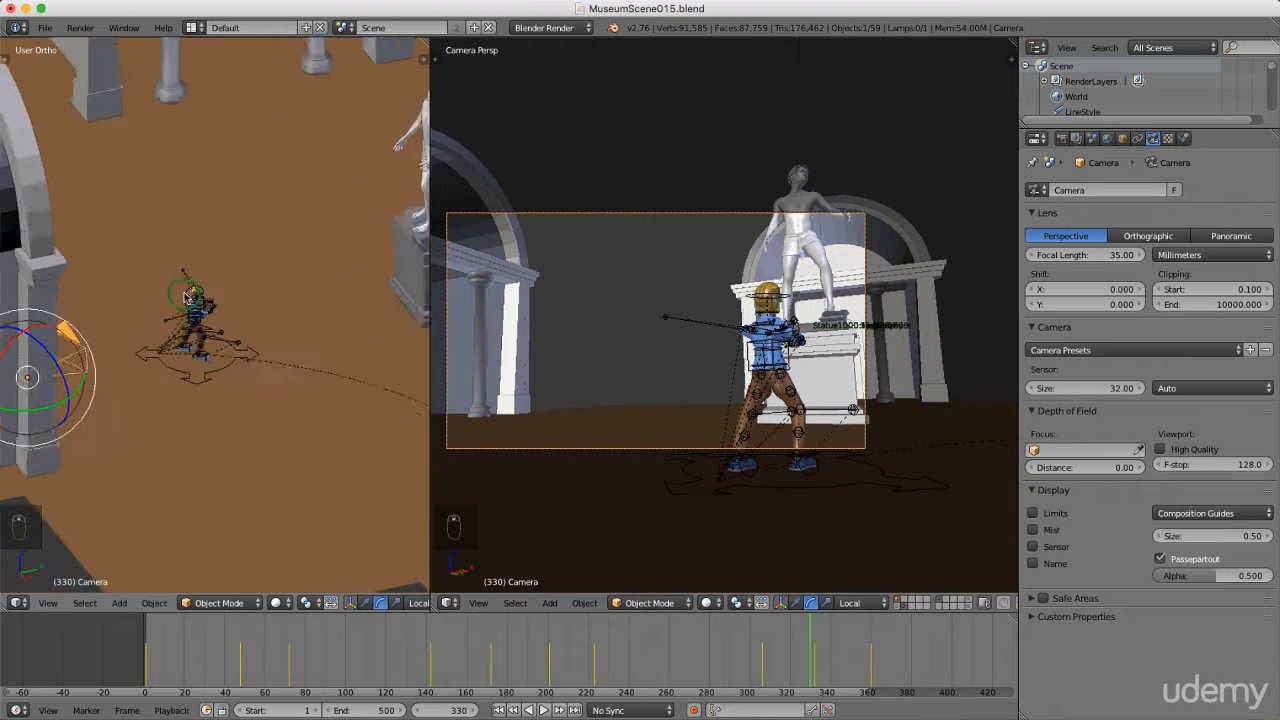
scroll(245, 314, down, 2)
shift+middle_drag(266, 311, 154, 288)
scroll(350, 441, up, 1)
scroll(355, 441, up, 4)
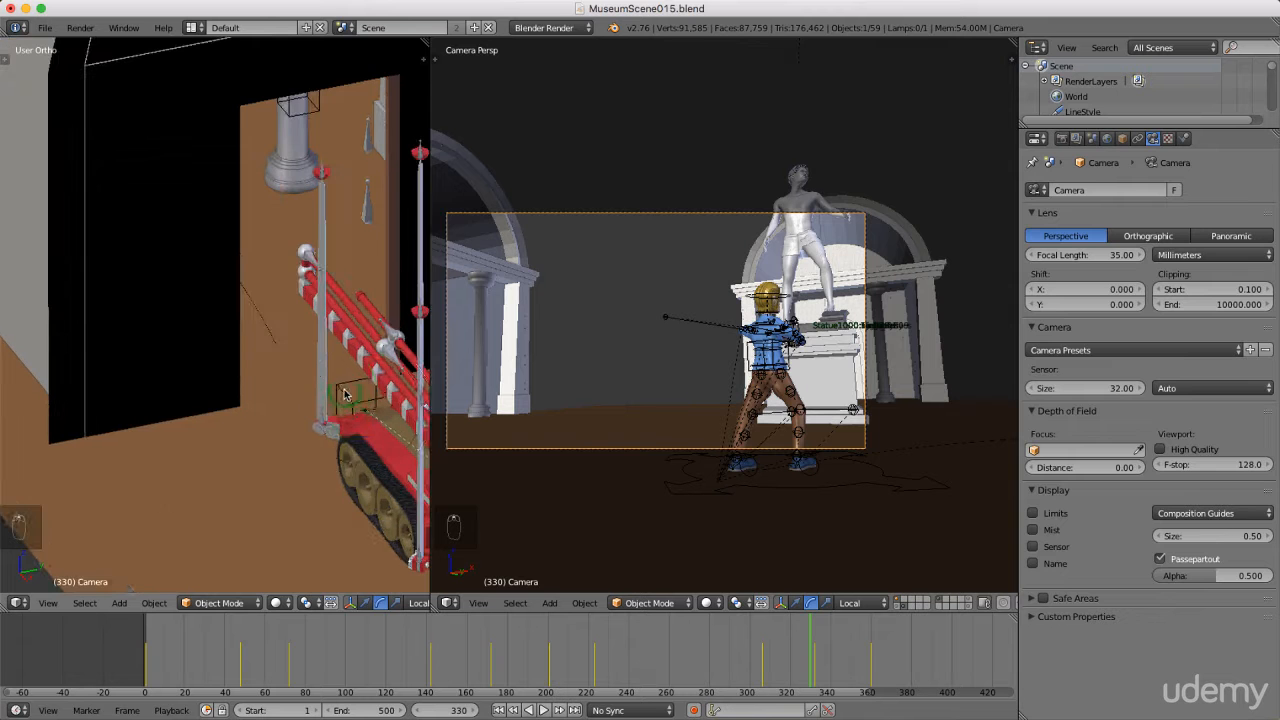
right_click(344, 393)
scroll(366, 452, down, 3)
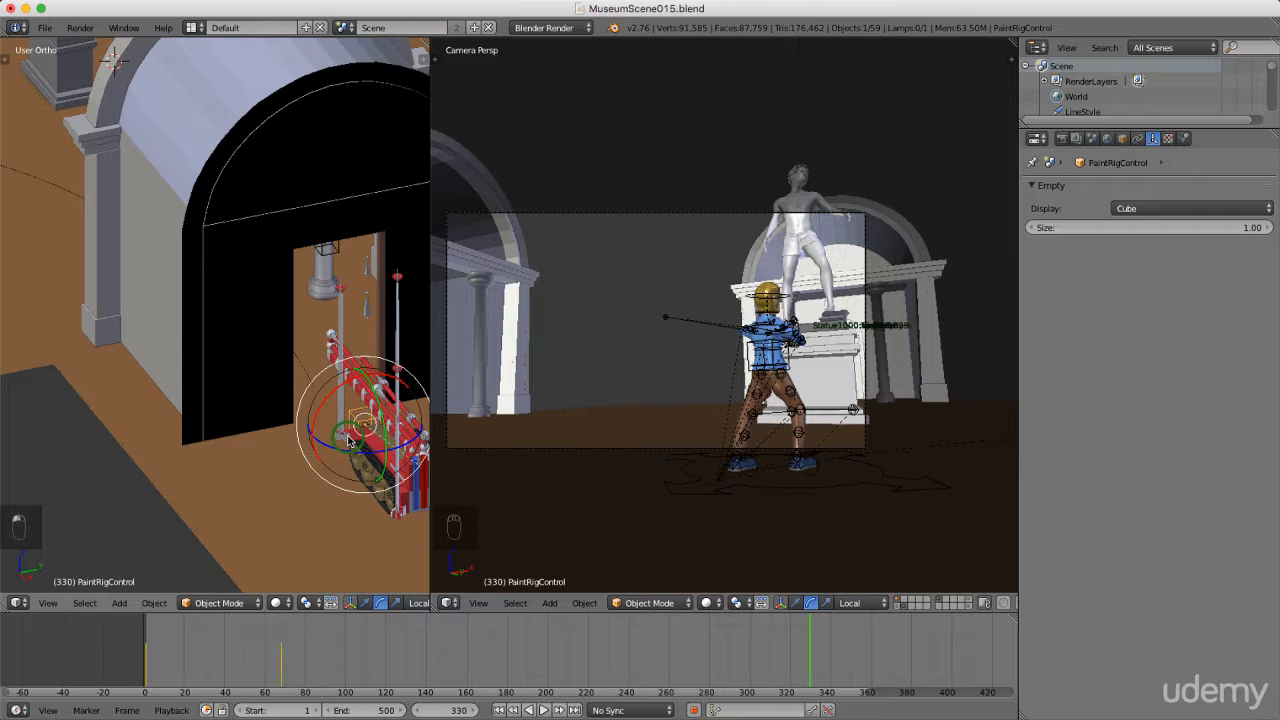
key(ctrl+space)
click(241, 443)
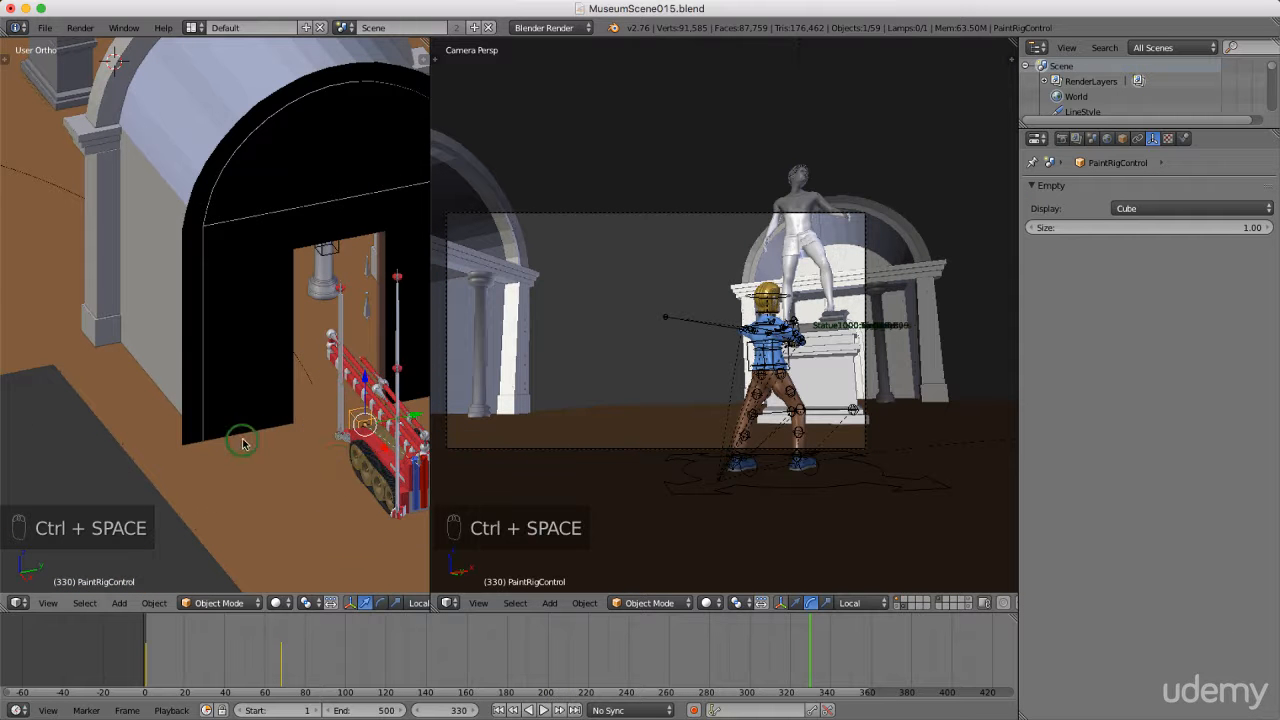
- Move the paint rig control out past the arch along its local X axis and insert a LocRotScale keyframe at frame 330
scroll(300, 450, down, 4)
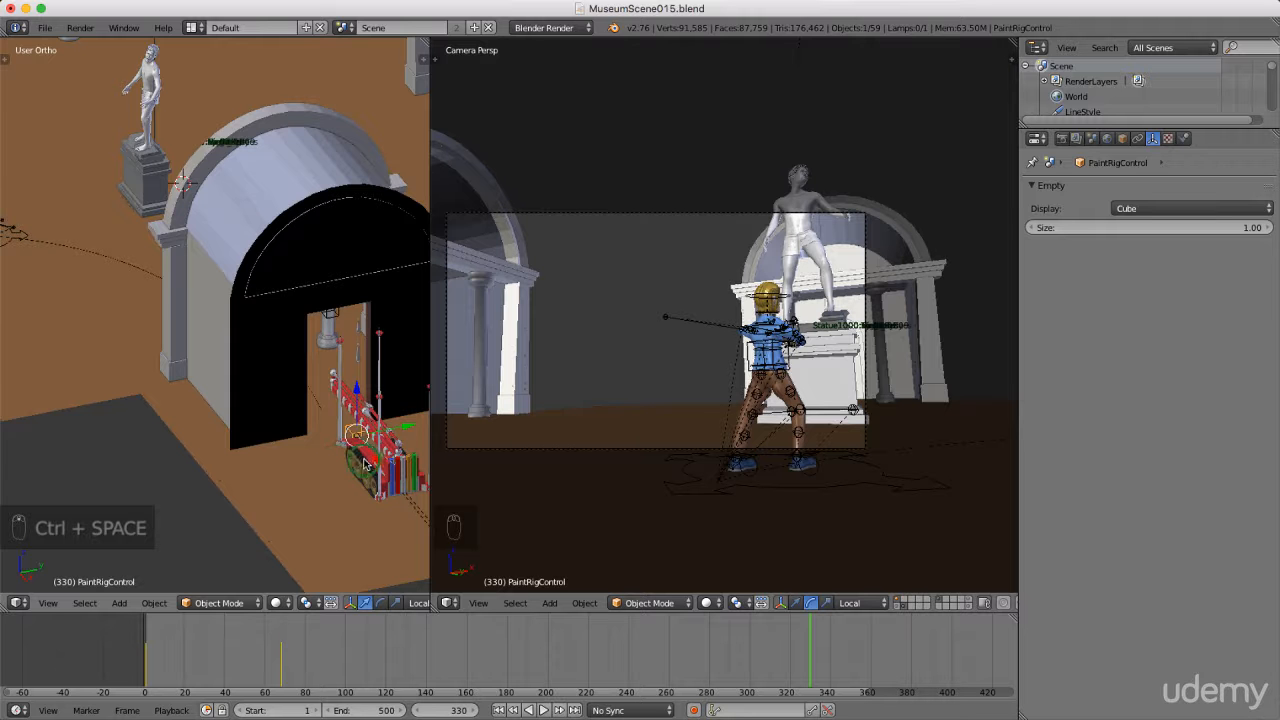
scroll(365, 463, up, 5)
scroll(372, 452, down, 4)
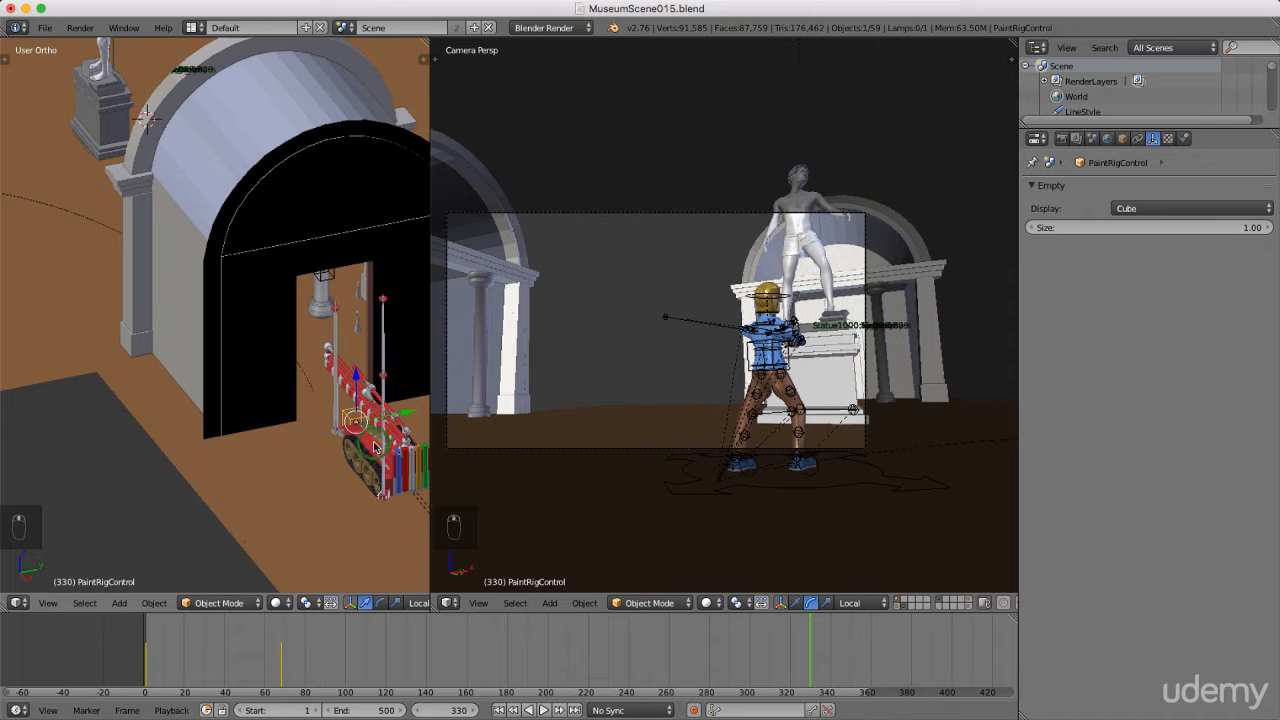
drag(372, 447, 160, 308)
scroll(245, 398, down, 1)
middle_drag(243, 399, 344, 393)
middle_drag(186, 376, 212, 343)
key(g)
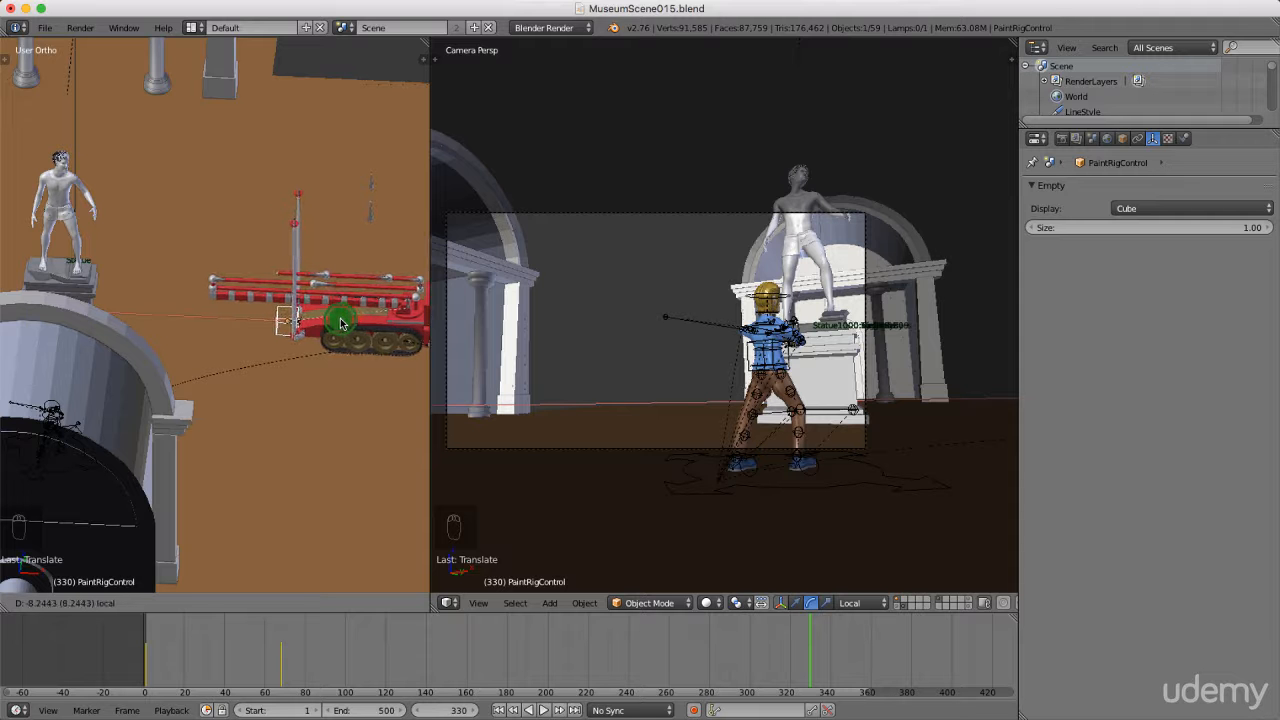
click(340, 323)
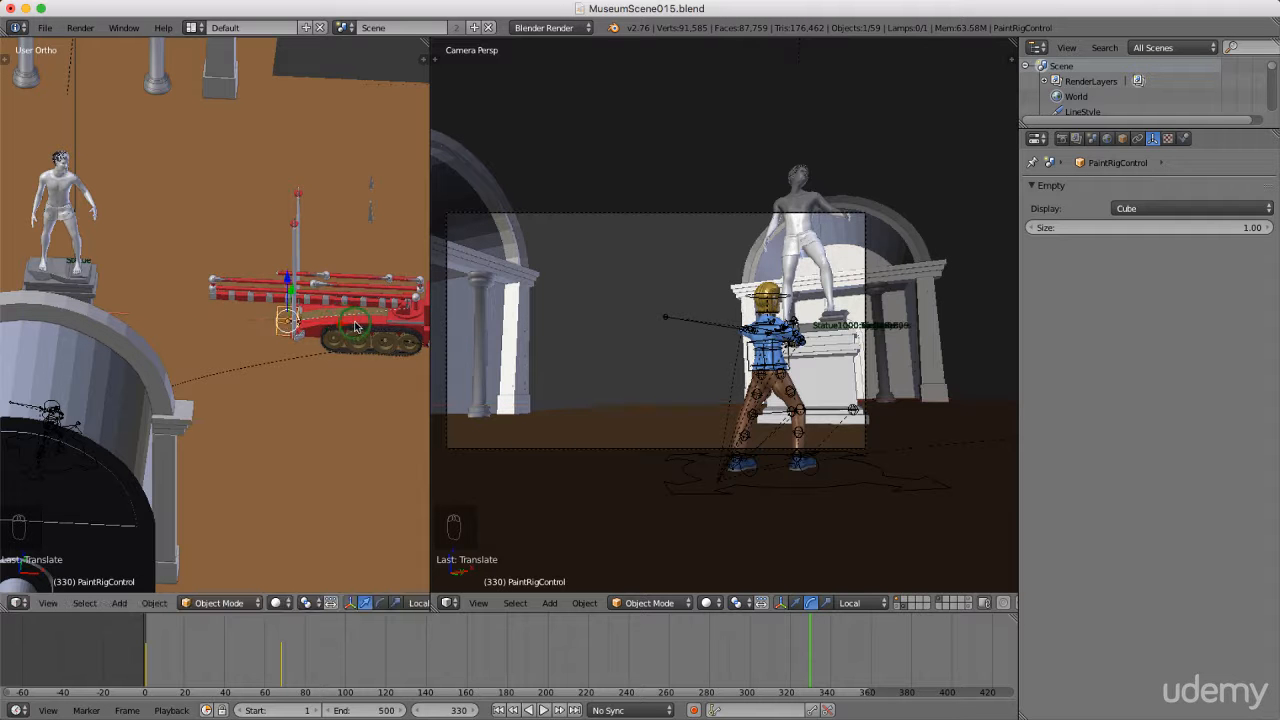
key(i)
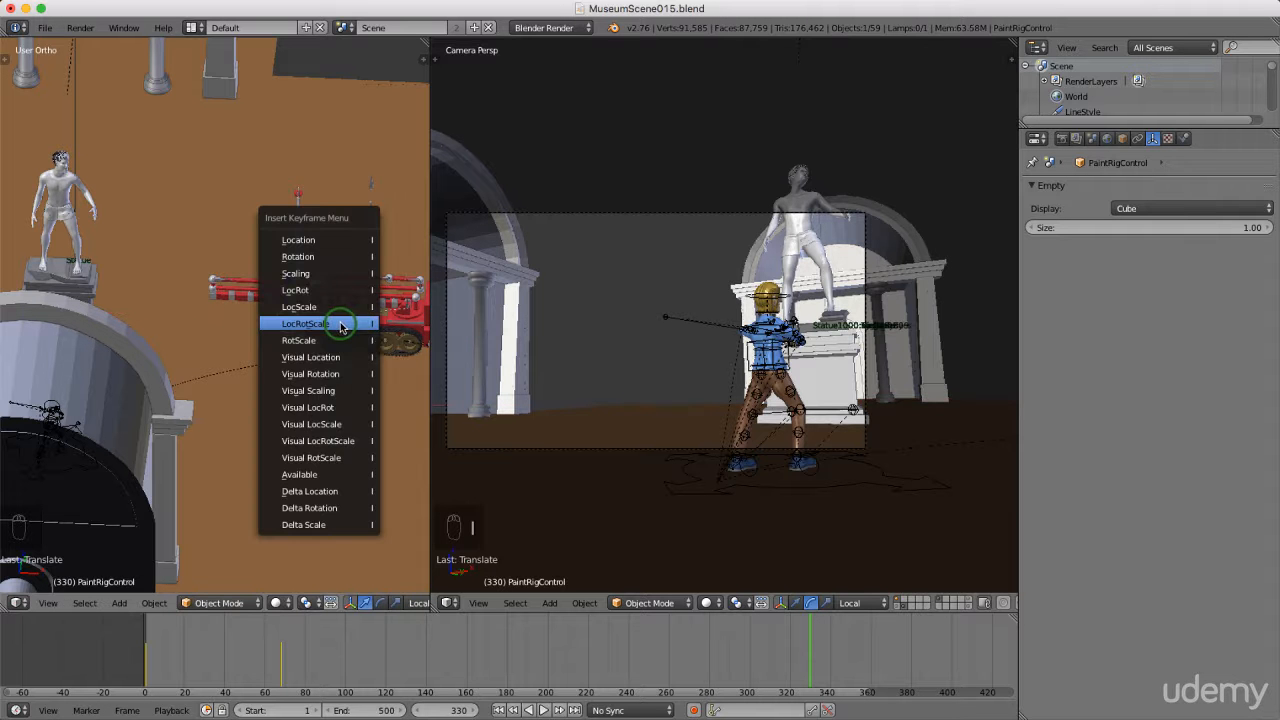
click(340, 324)
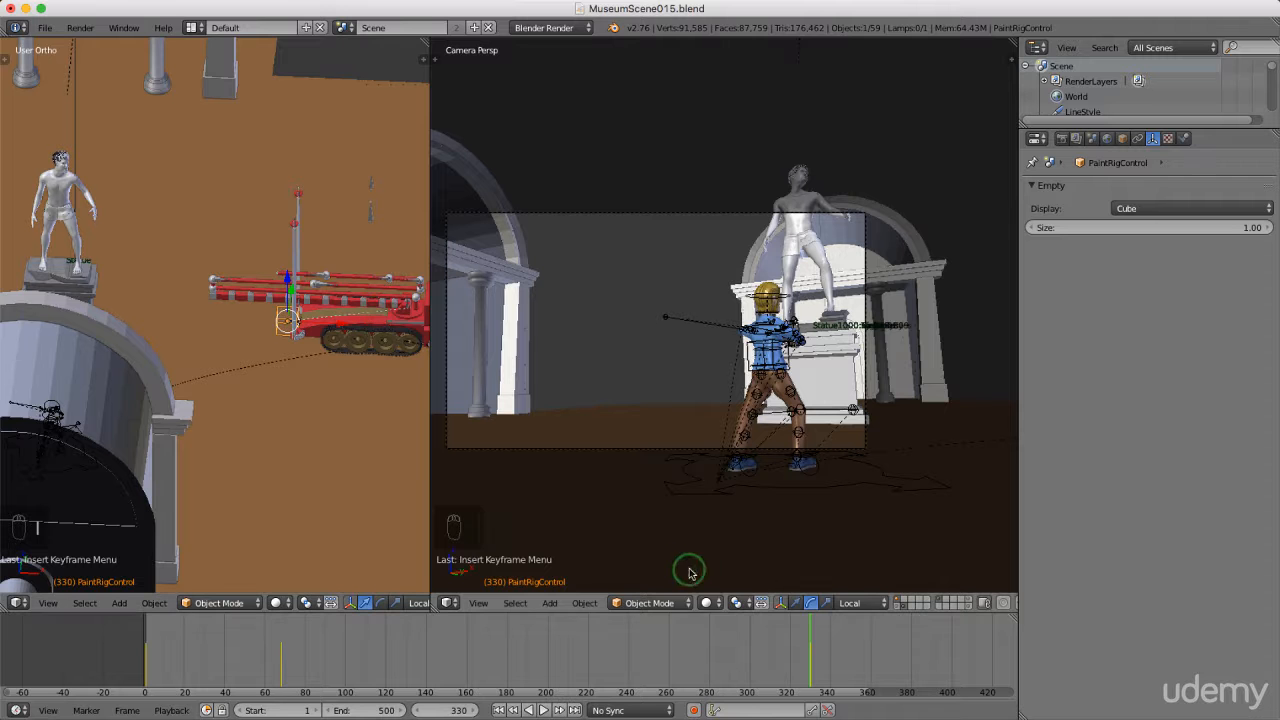
- Select the camera and advance the animation to its last keyframe at frame 360
click(811, 628)
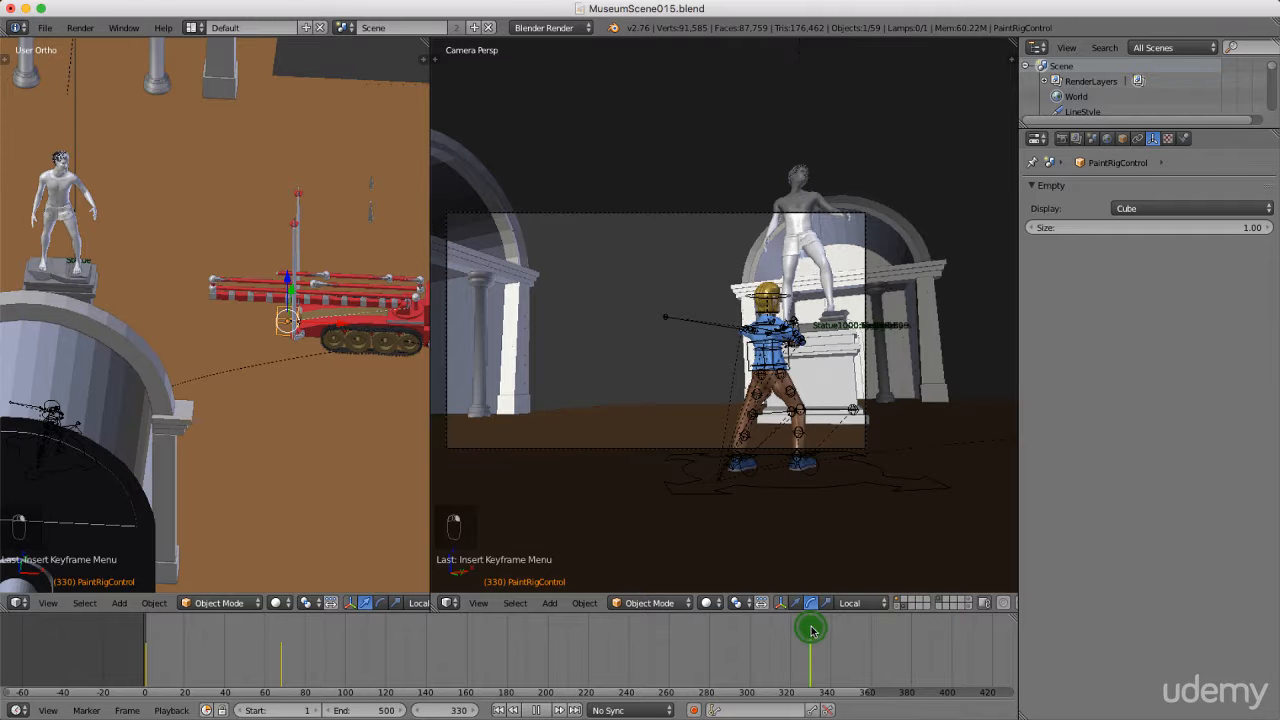
drag(811, 628, 836, 637)
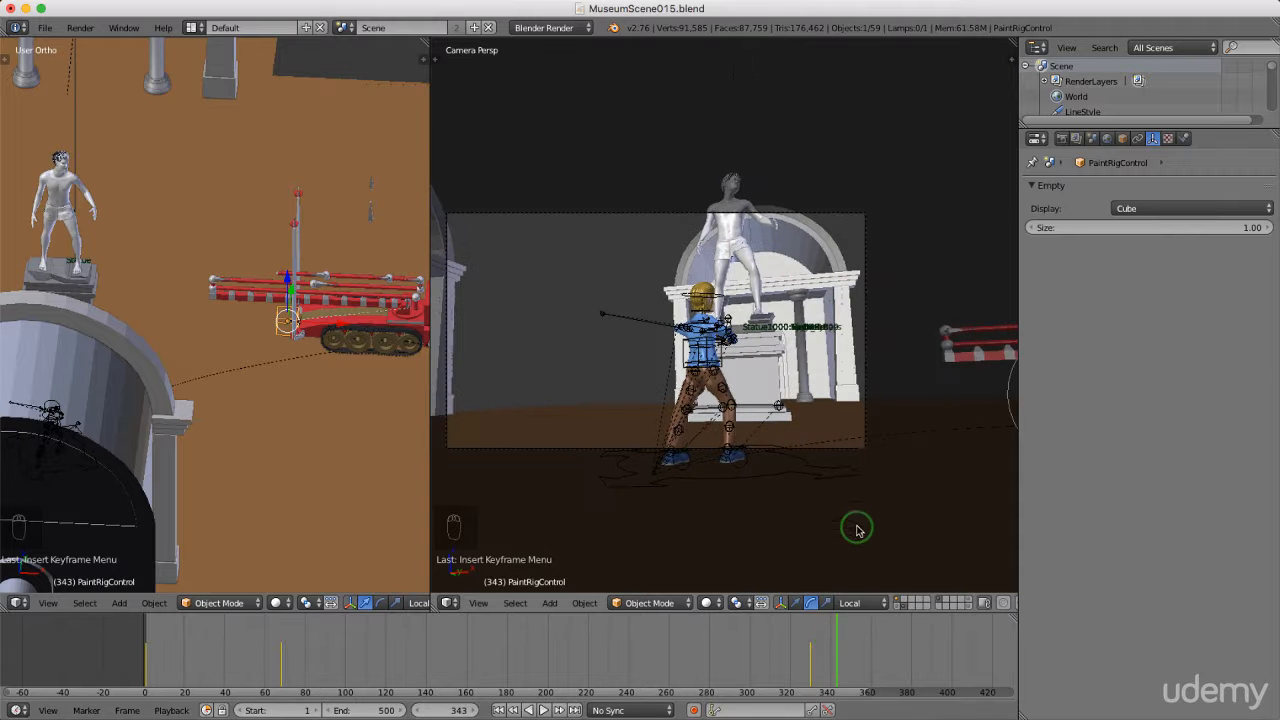
right_click(856, 450)
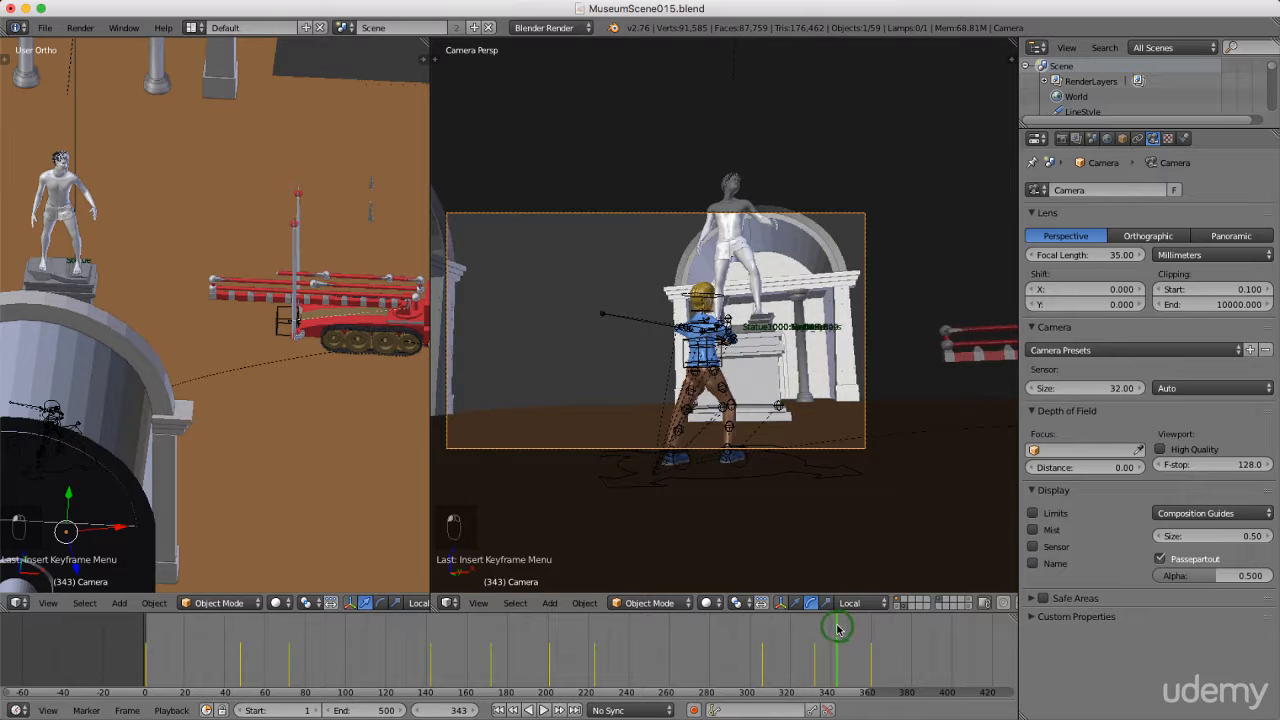
drag(838, 628, 872, 632)
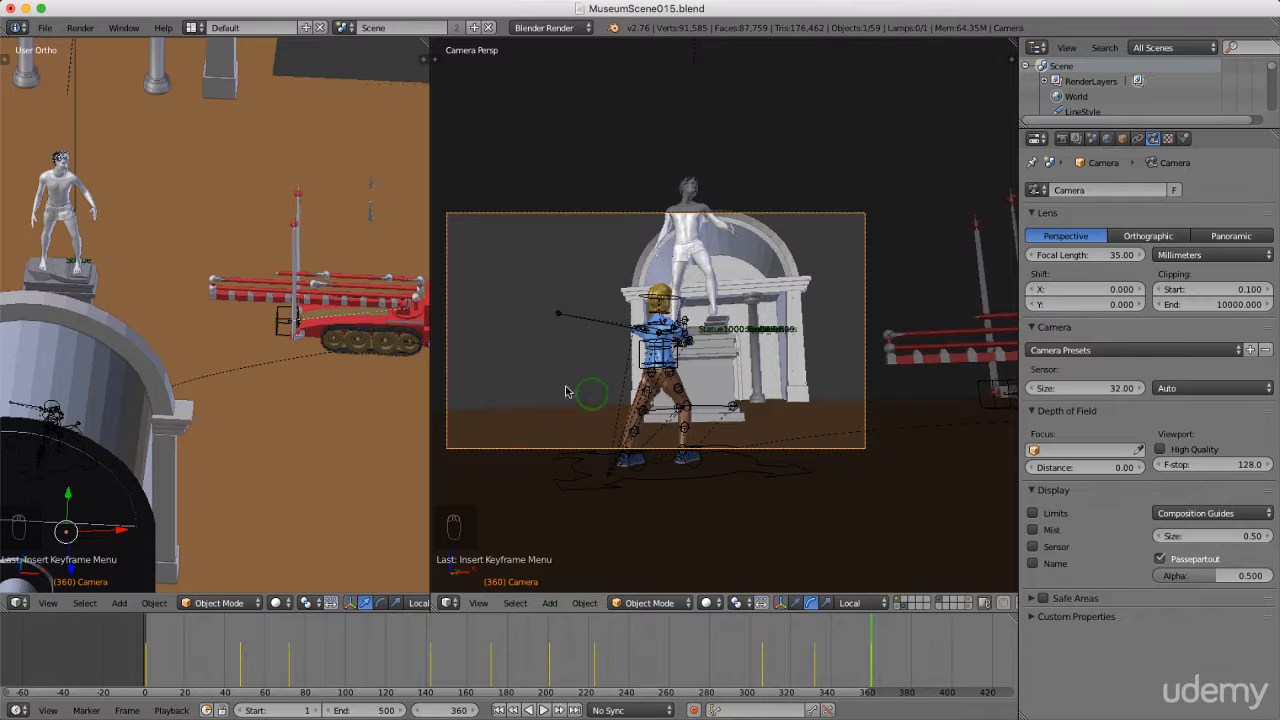
- Move PaintRigControl about -33.2 units along its local X axis, keyframe it at frame 360, and scrub through the movement
right_click(273, 333)
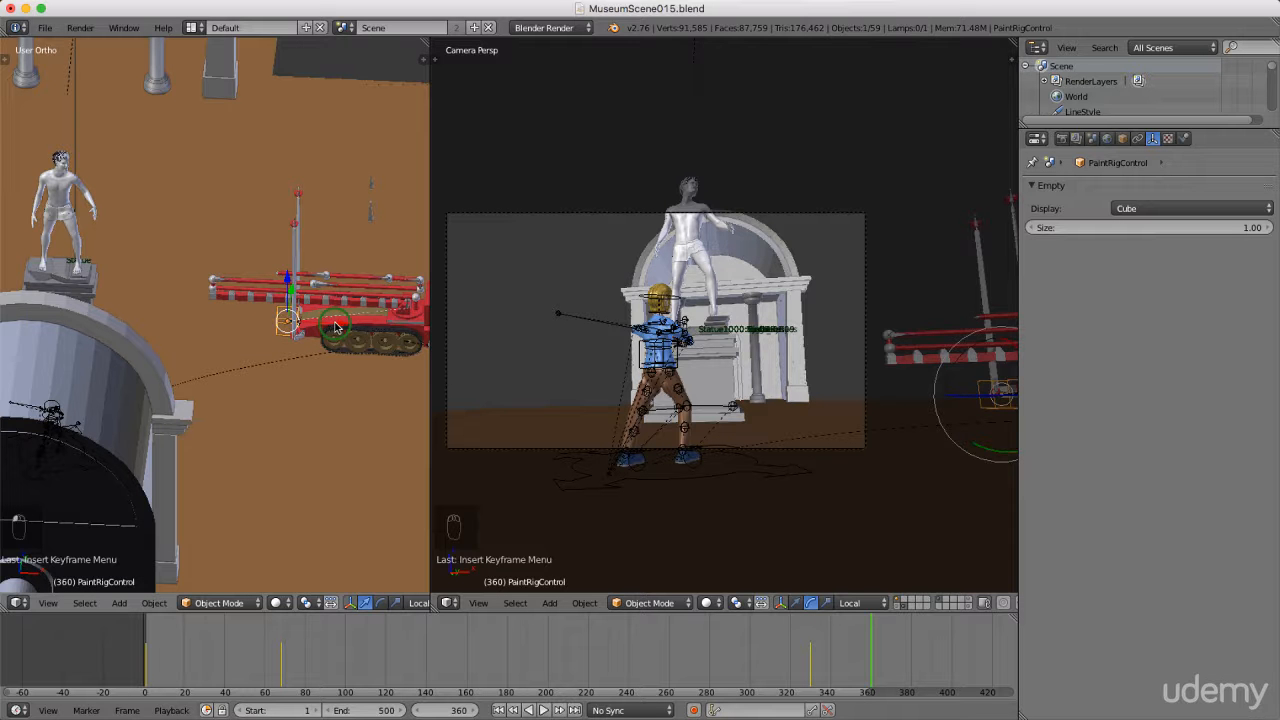
key(g)
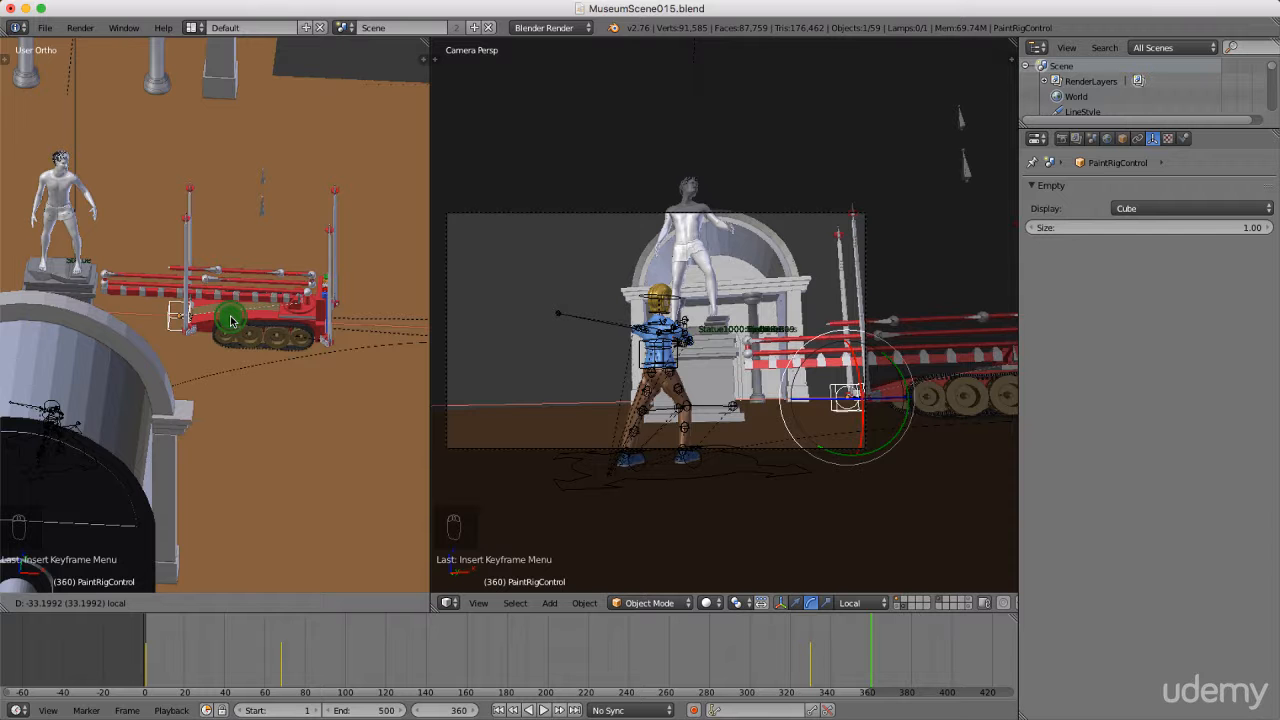
click(231, 320)
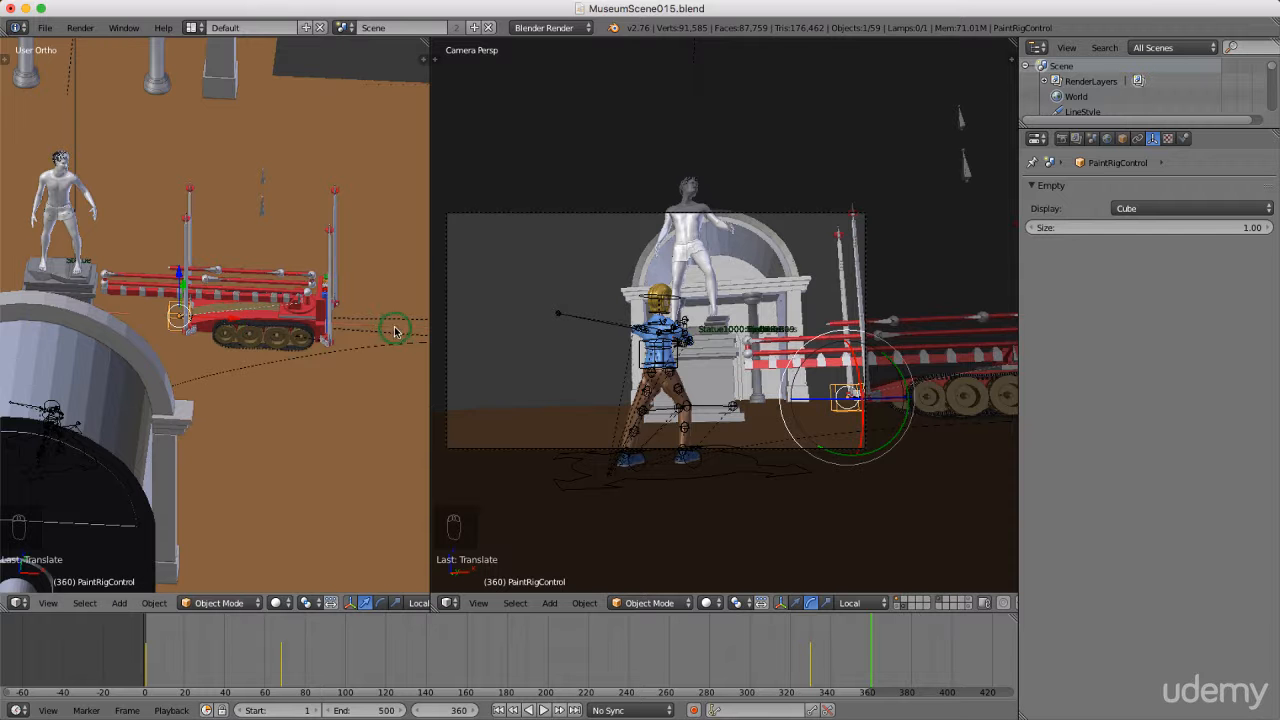
key(i)
click(322, 315)
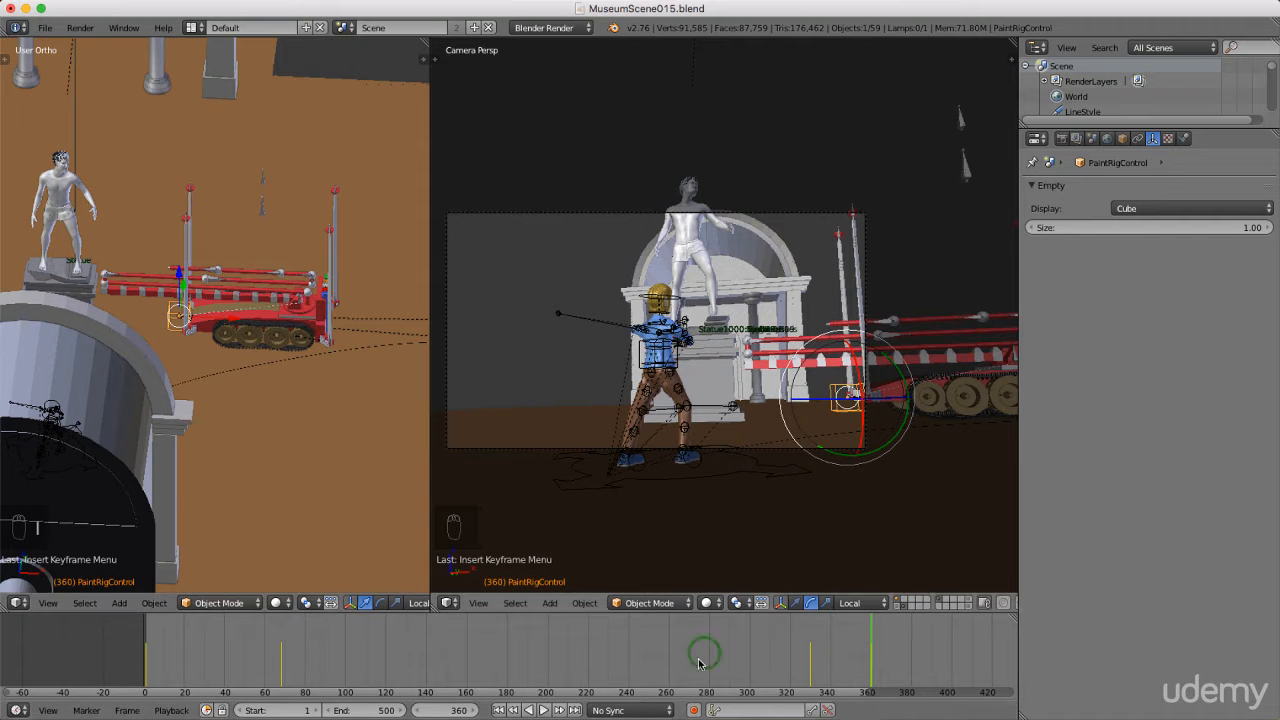
drag(699, 663, 870, 663)
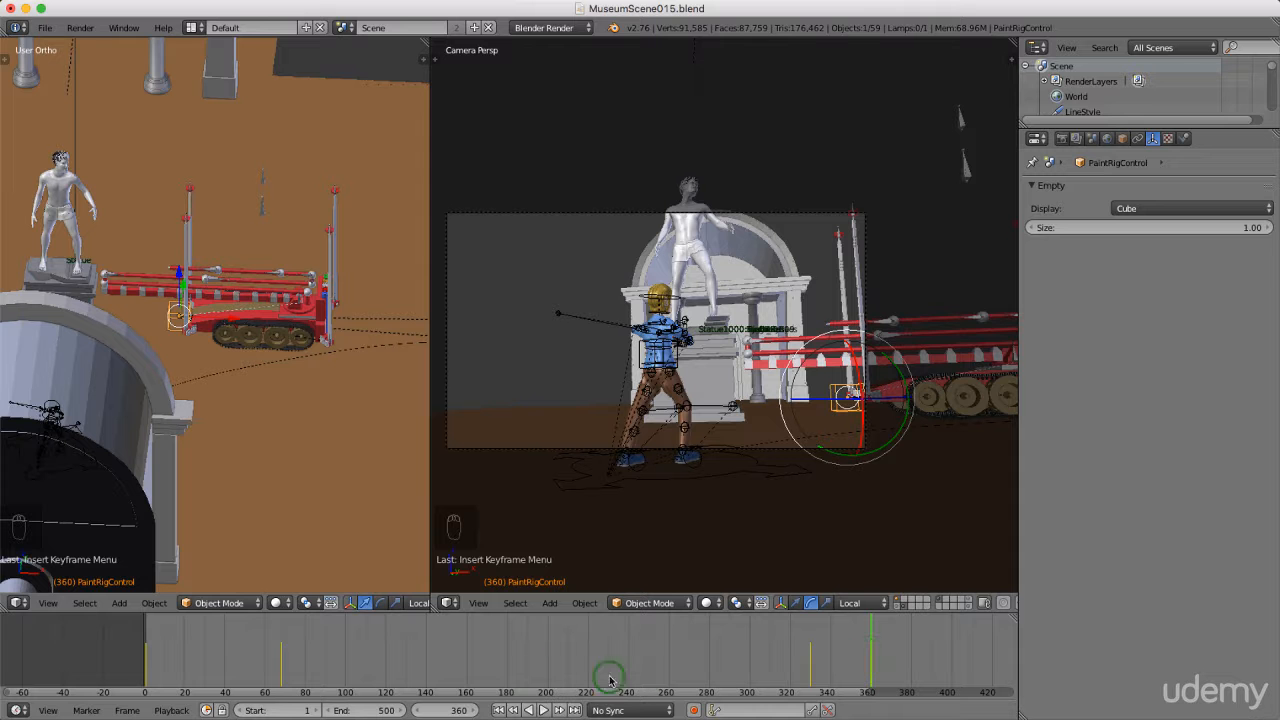
click(376, 711)
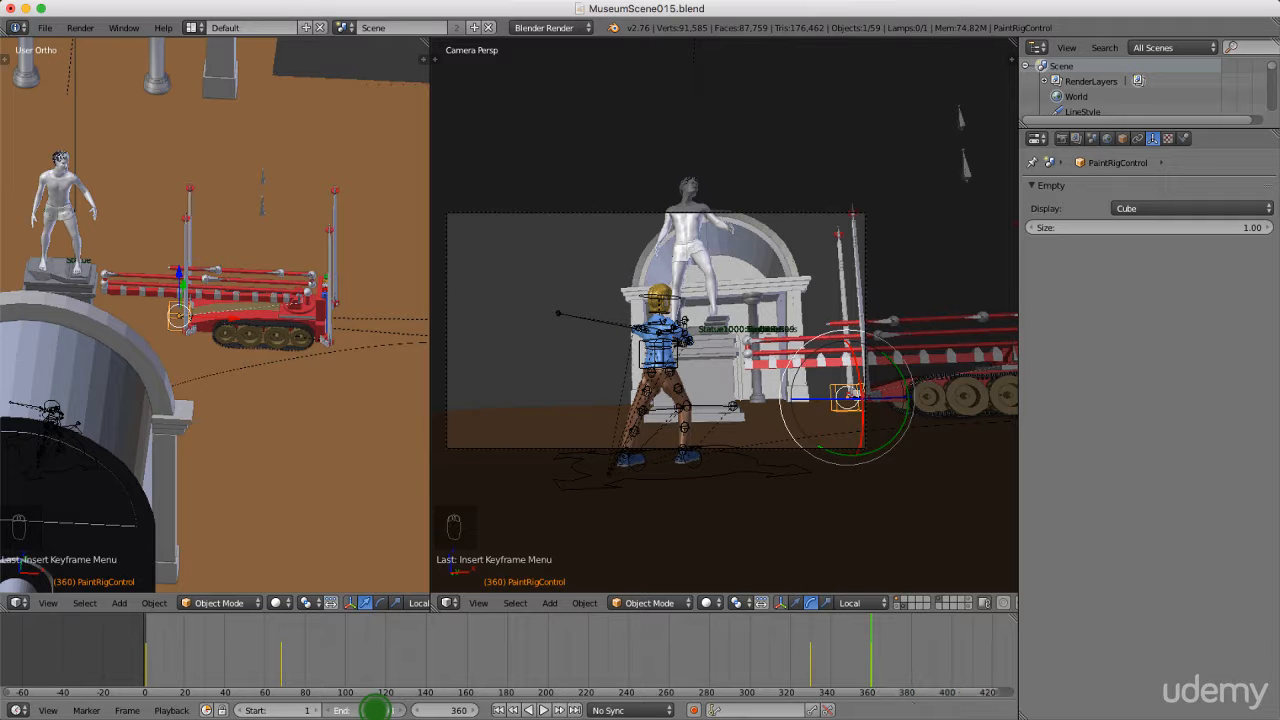
drag(376, 711, 326, 711)
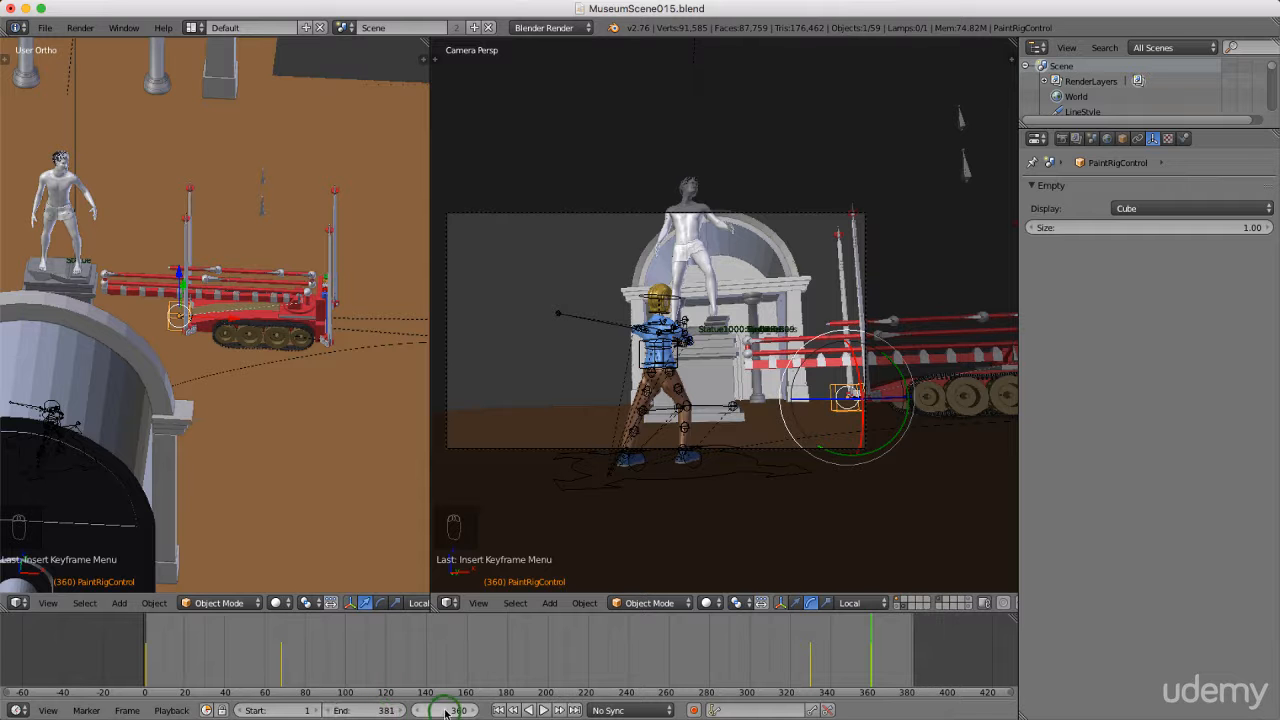
click(446, 711)
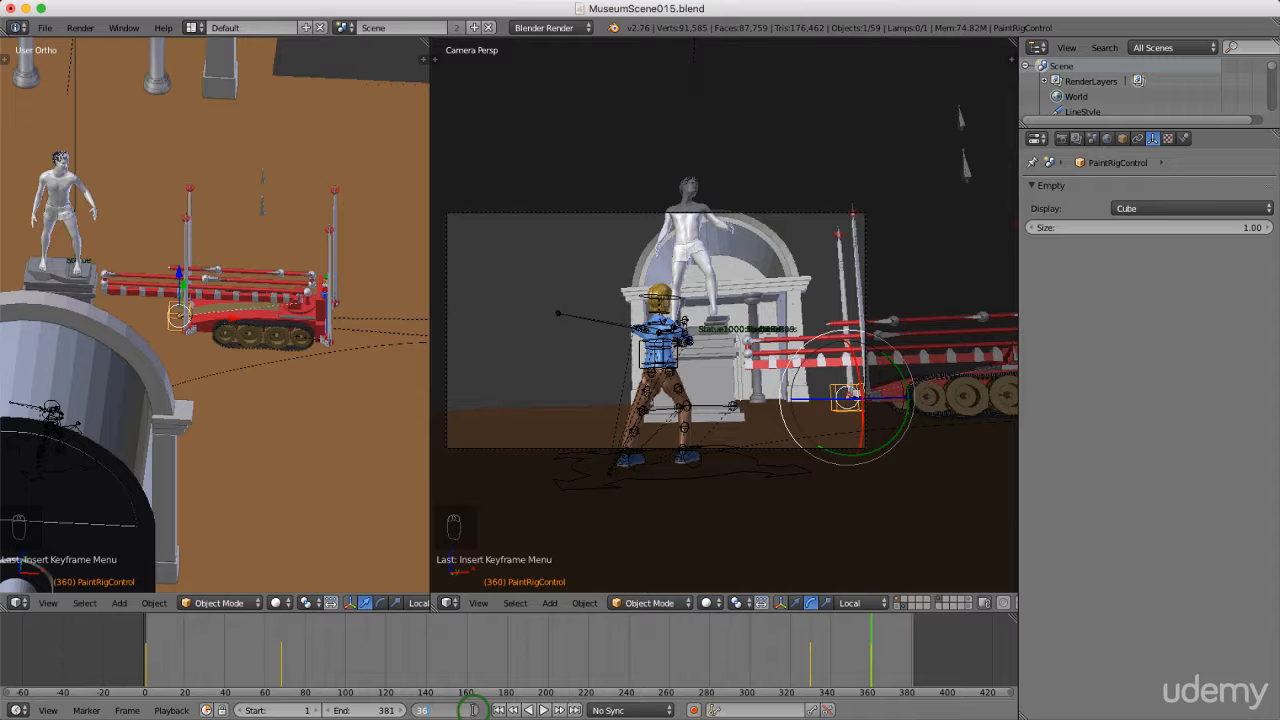
text(361)
key(Return)
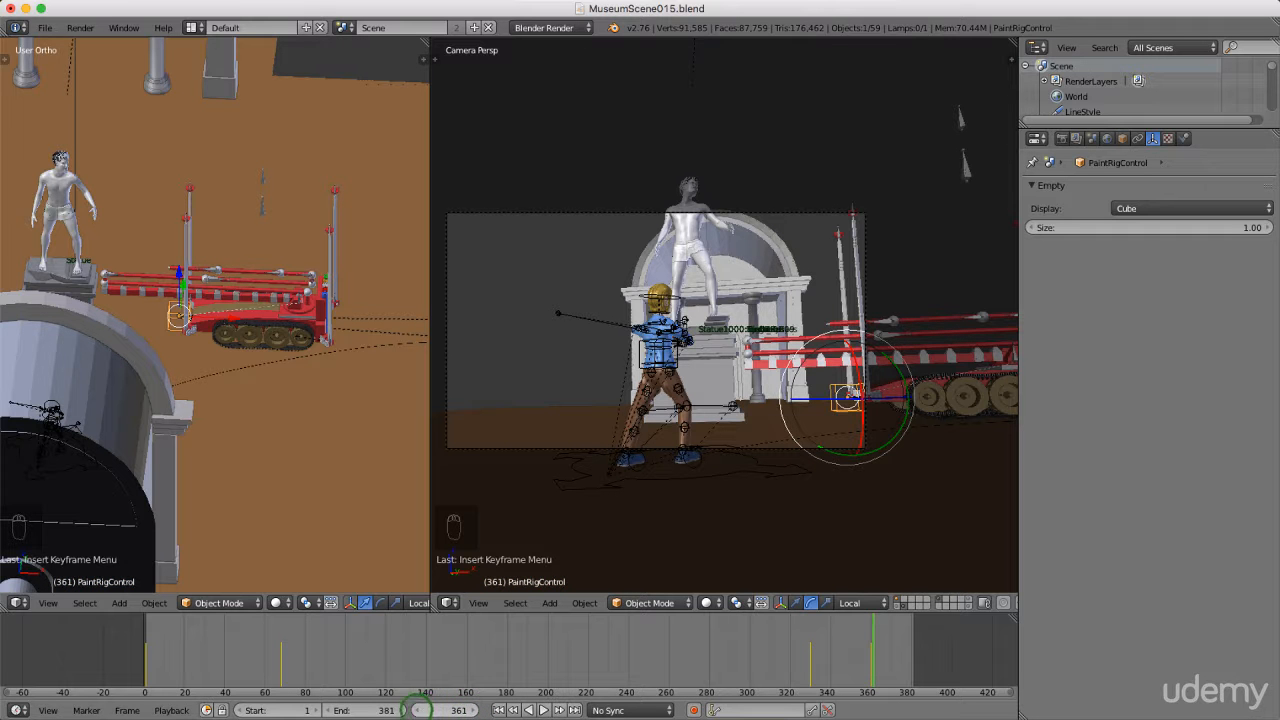
click(418, 710)
- Set the animation's end frame to 361 and save over the existing scene file
click(372, 709)
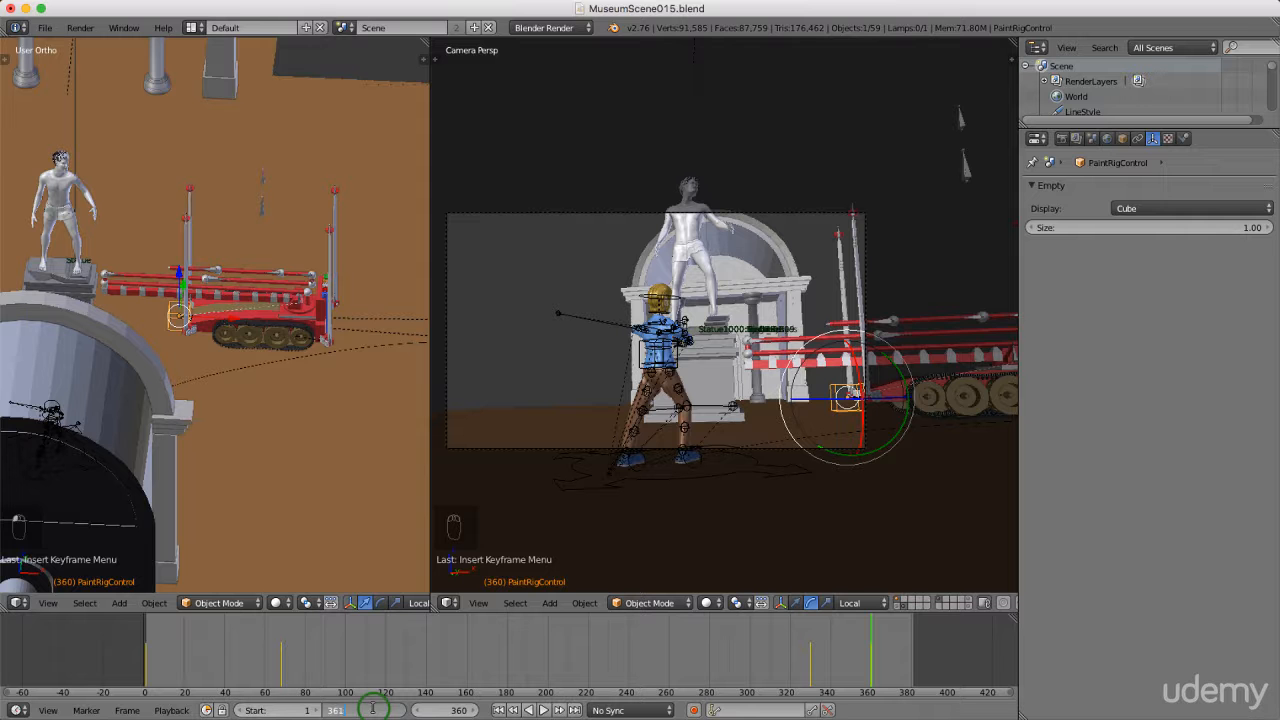
key(Return)
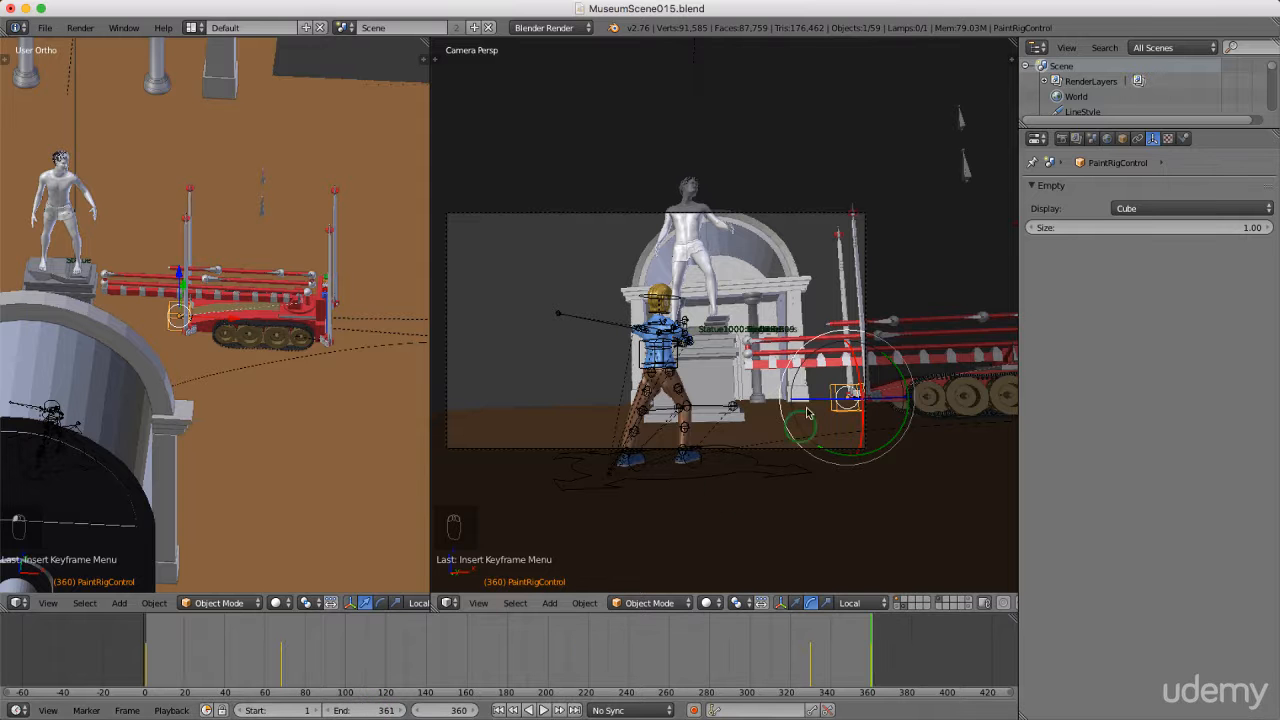
key(ctrl+s)
click(709, 414)
- Open the render output path for browsing and navigate to the AnimationTutorial/MuseumAnimation folder
click(1062, 139)
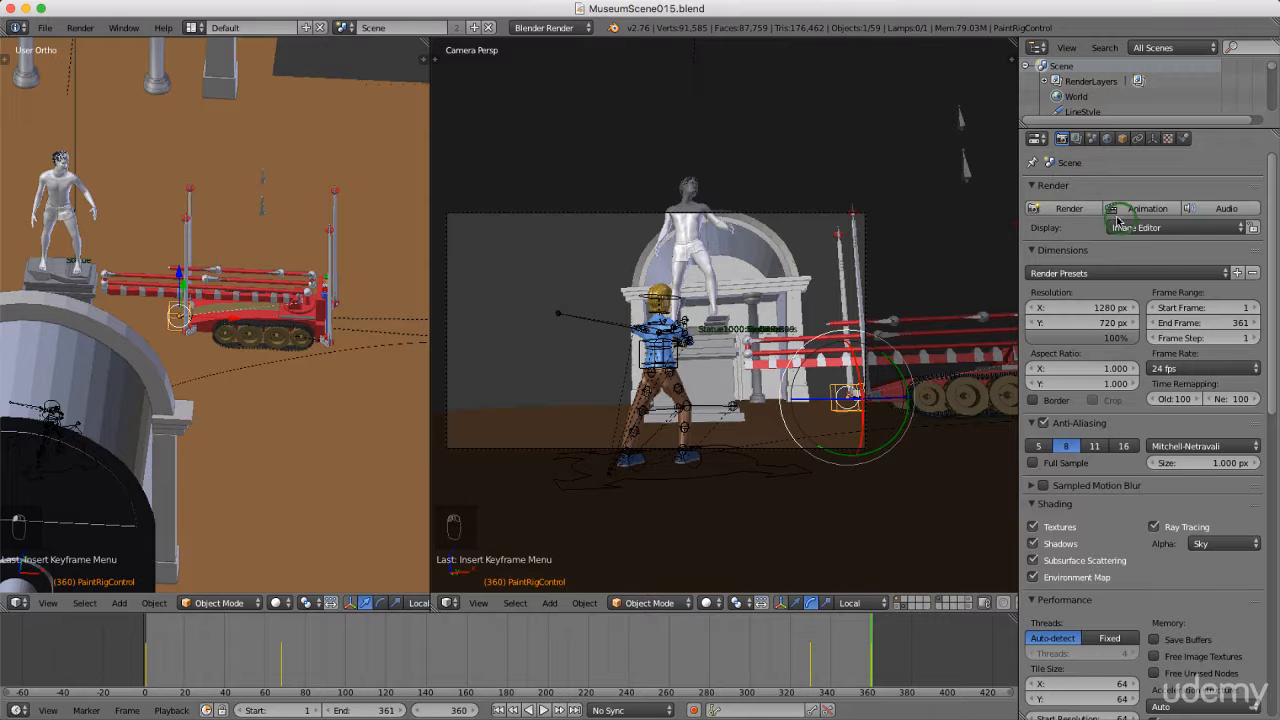
scroll(1115, 395, down, 4)
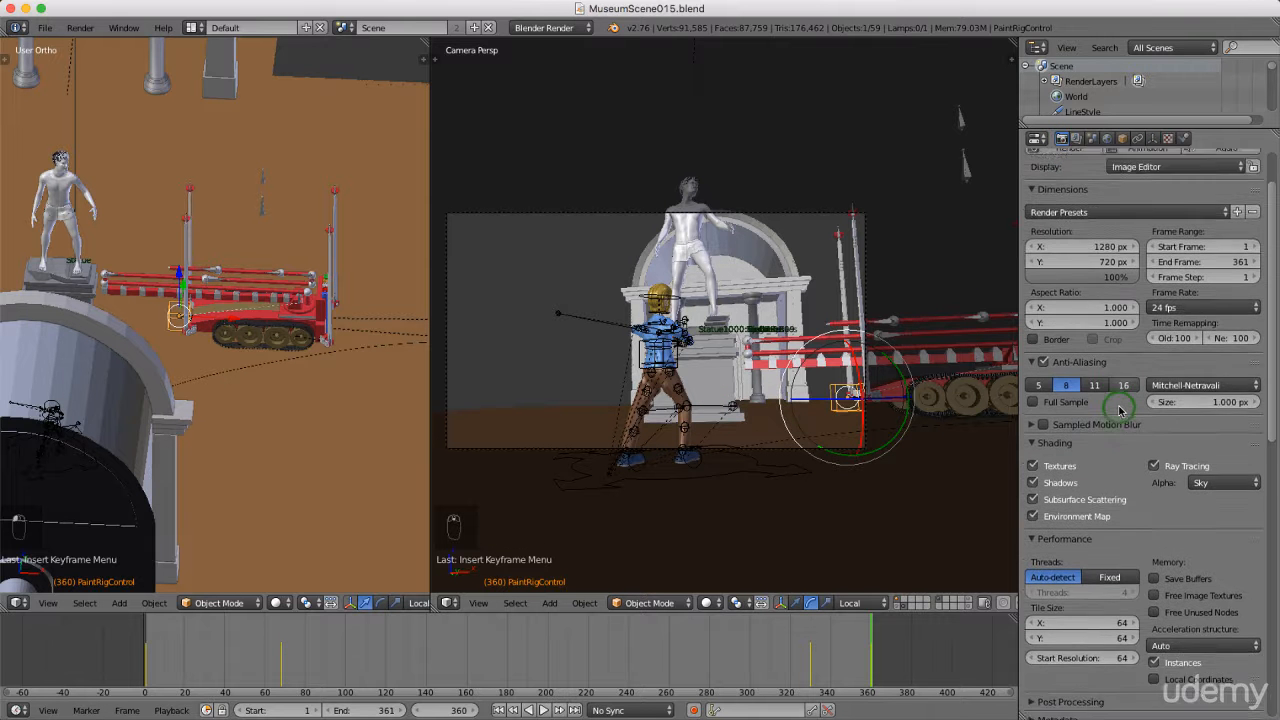
scroll(1119, 410, down, 5)
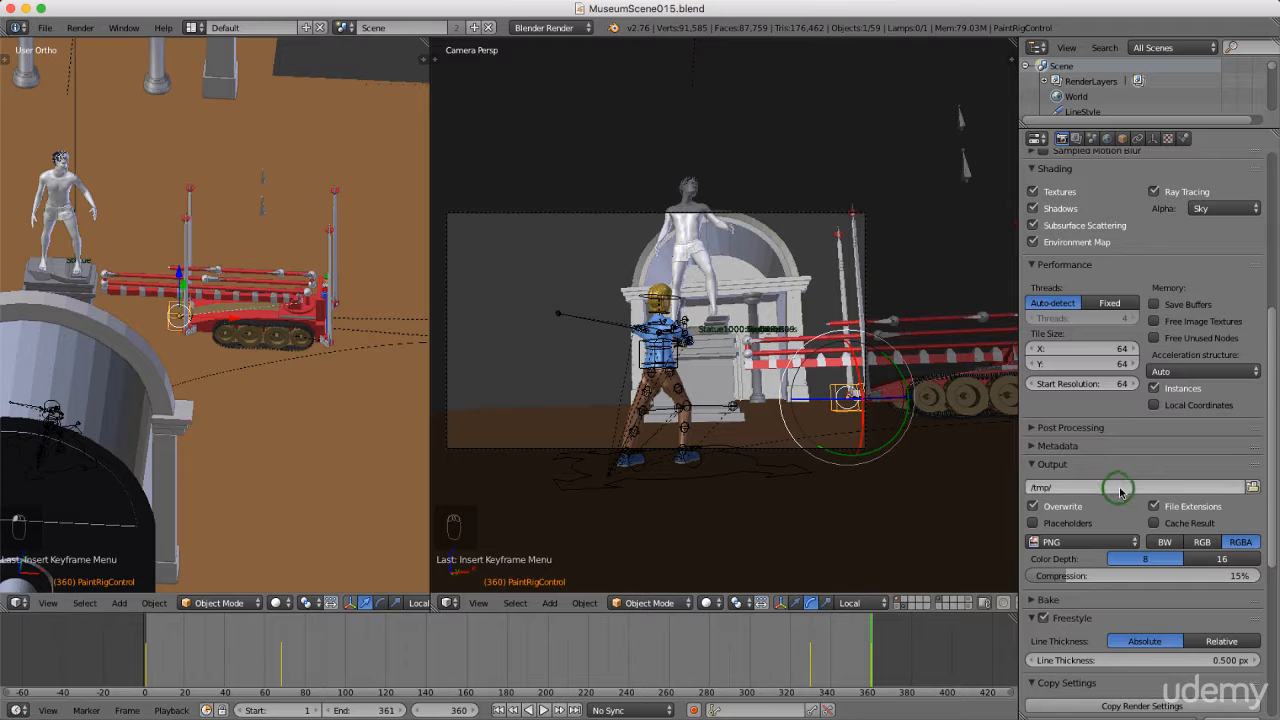
click(1252, 488)
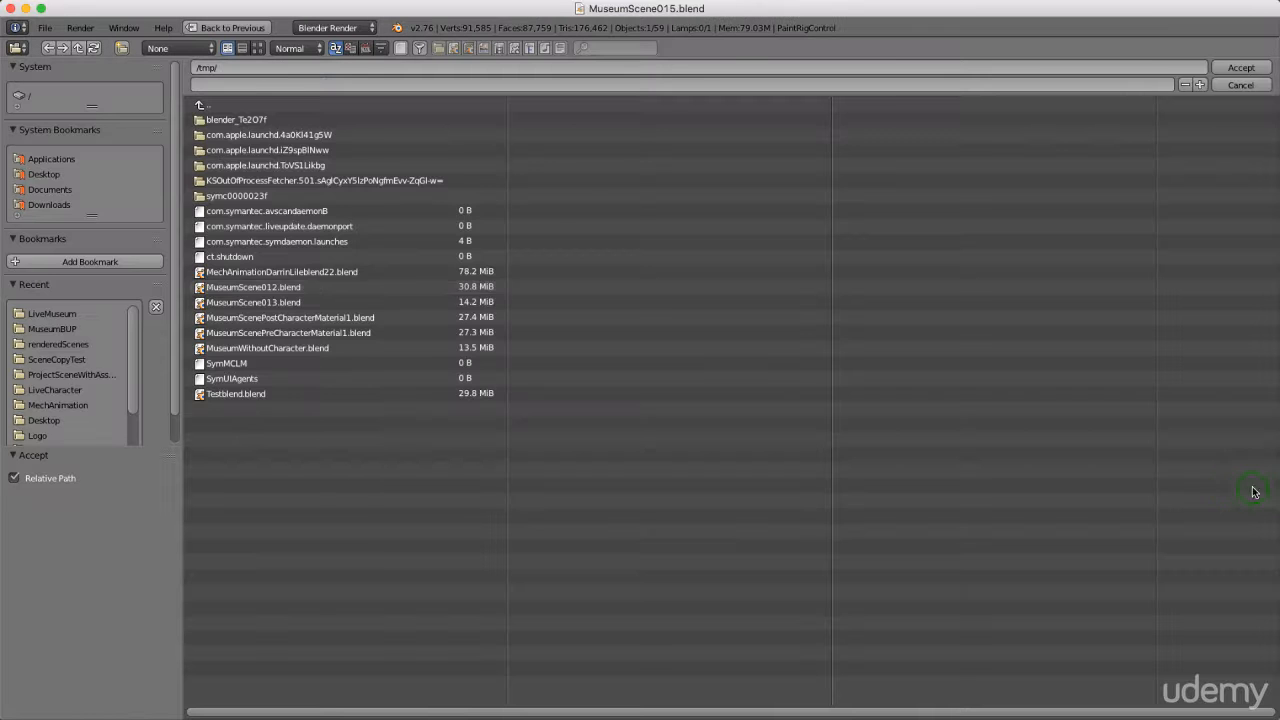
click(200, 105)
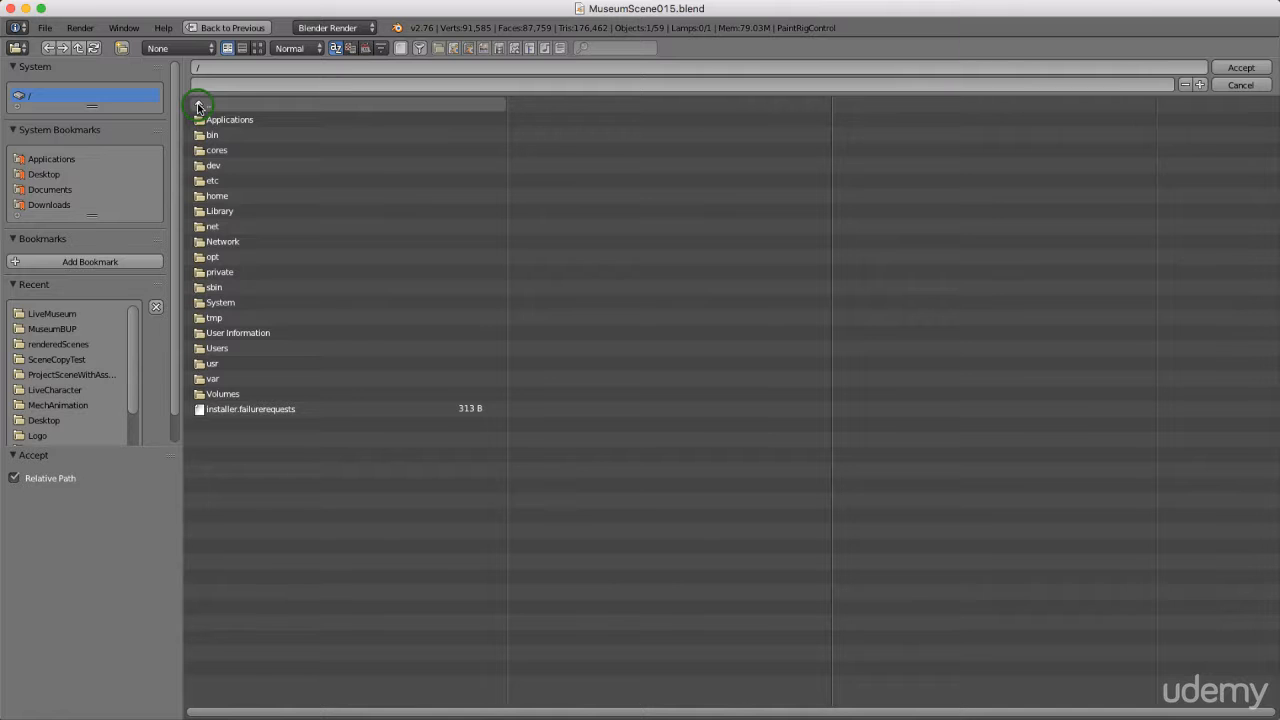
click(236, 347)
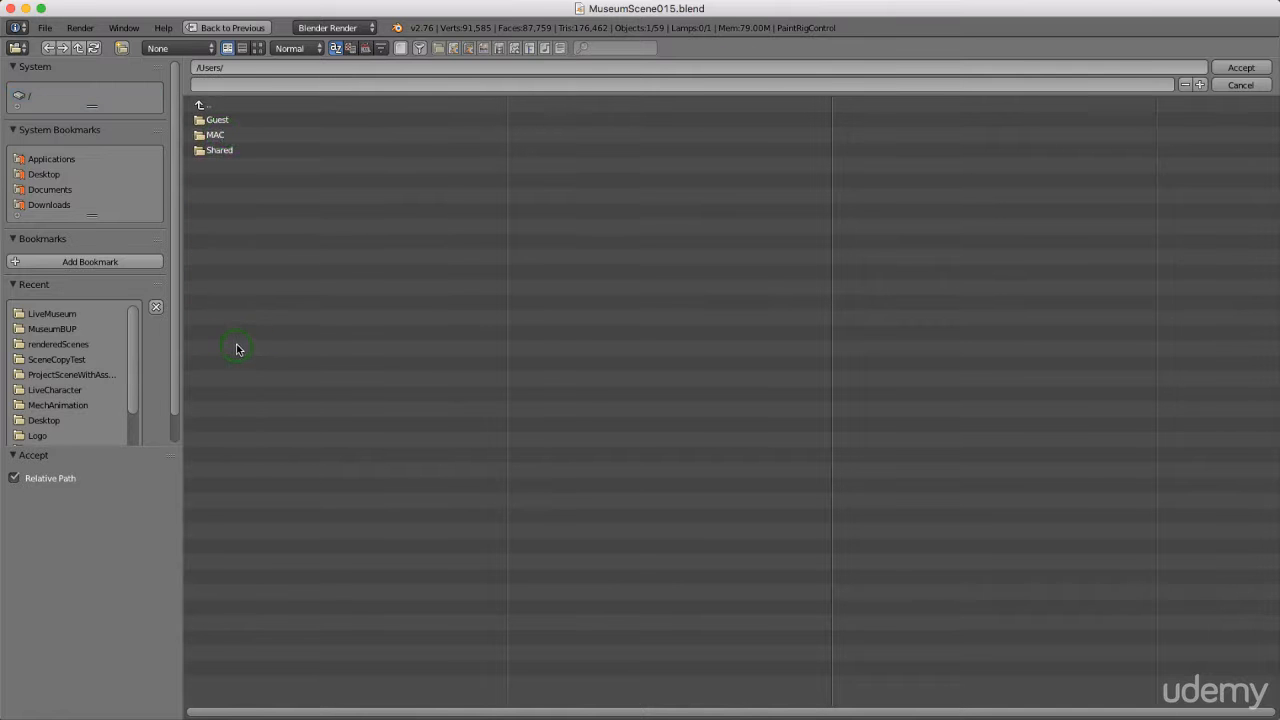
click(218, 134)
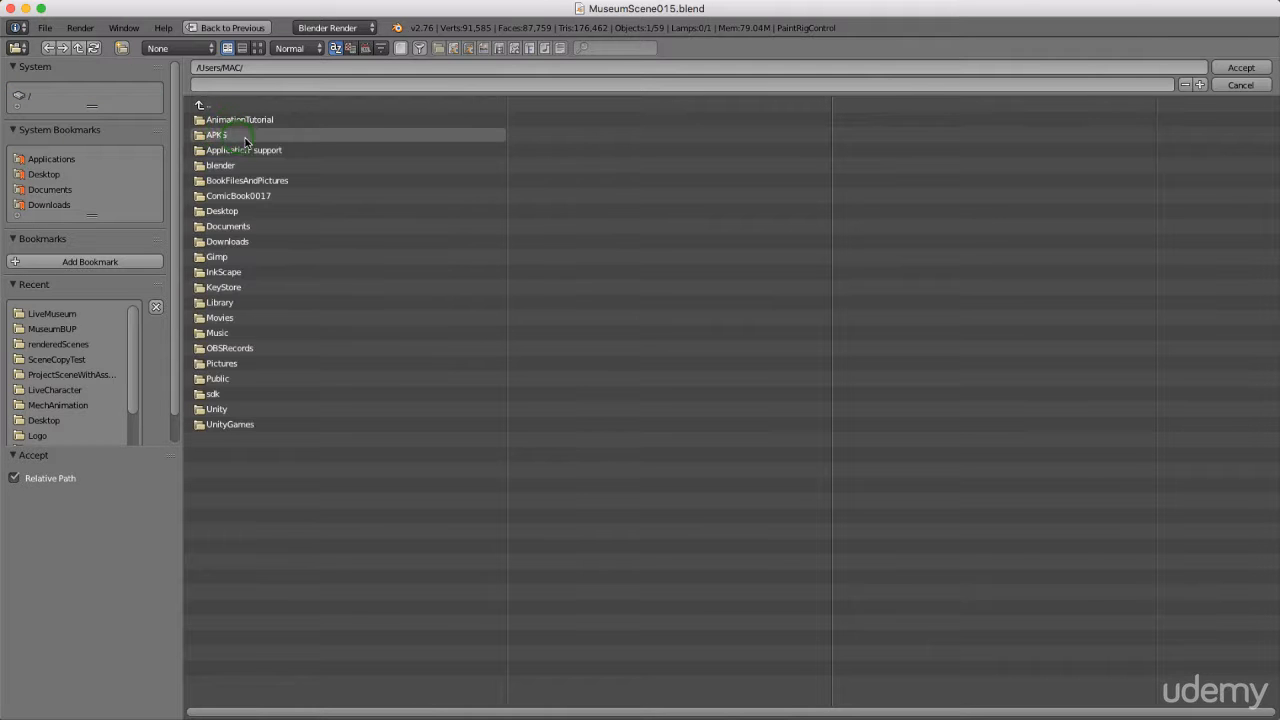
click(229, 120)
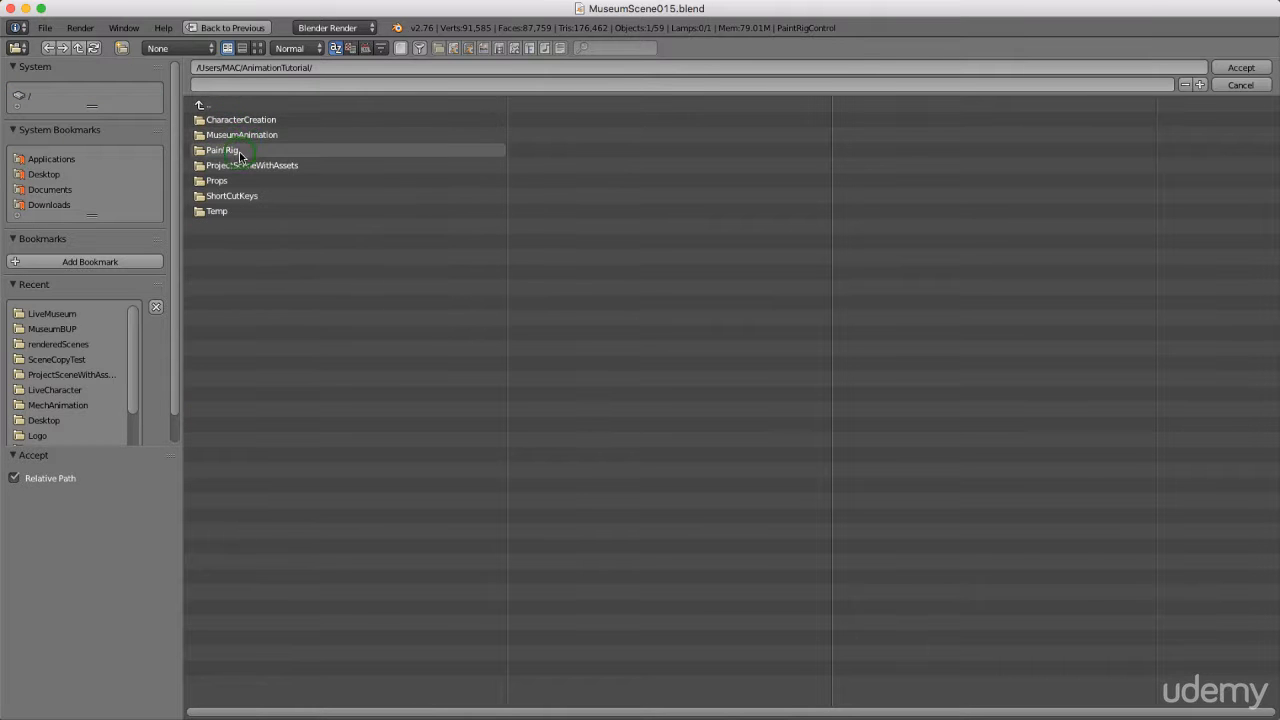
click(243, 135)
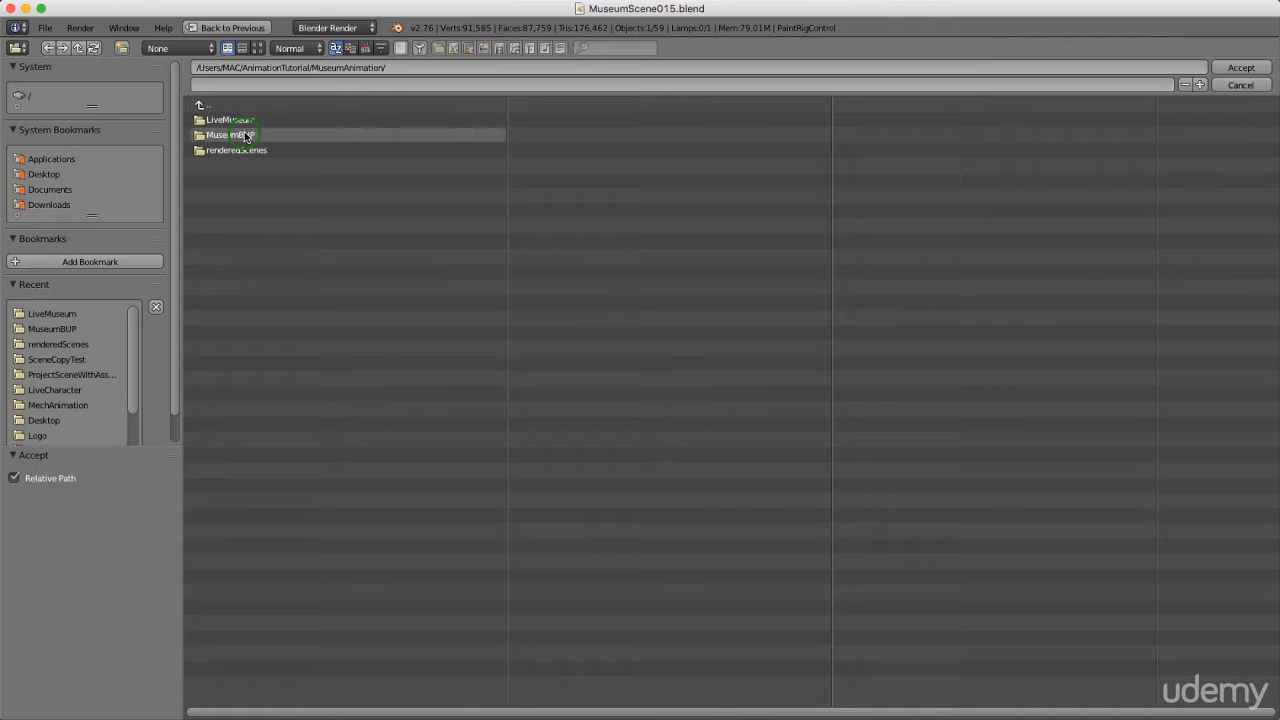
click(240, 118)
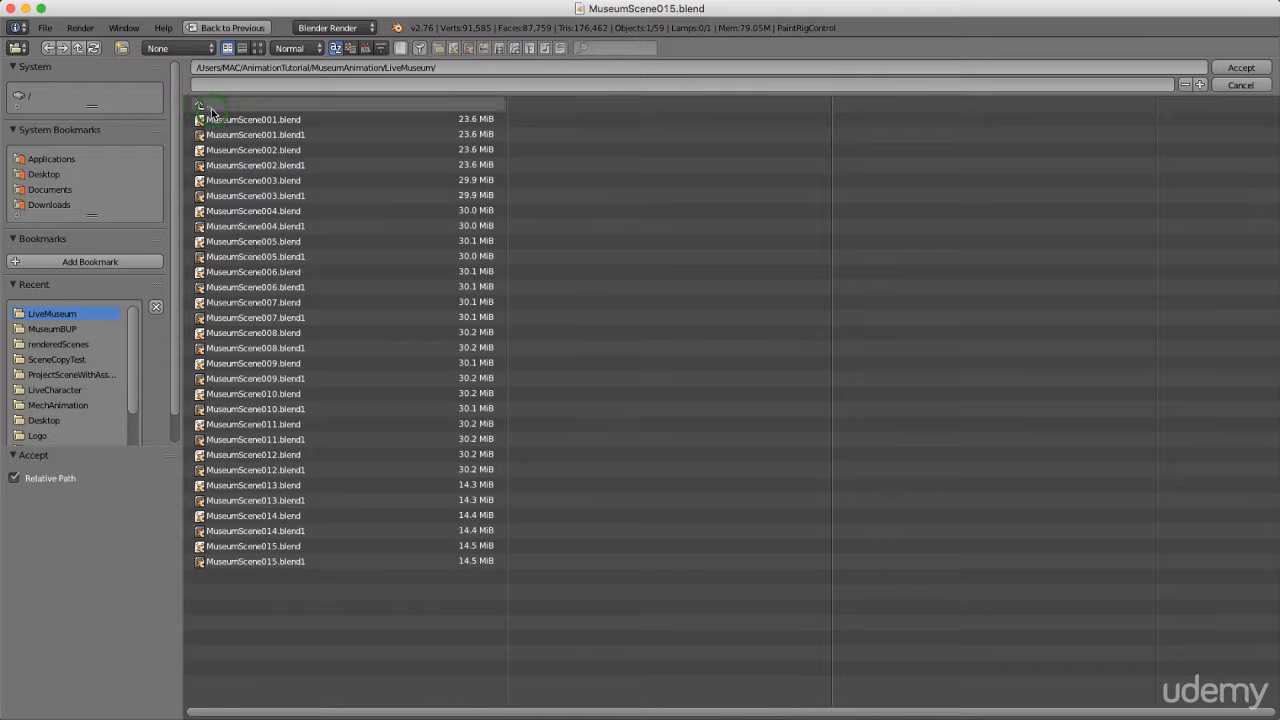
click(199, 106)
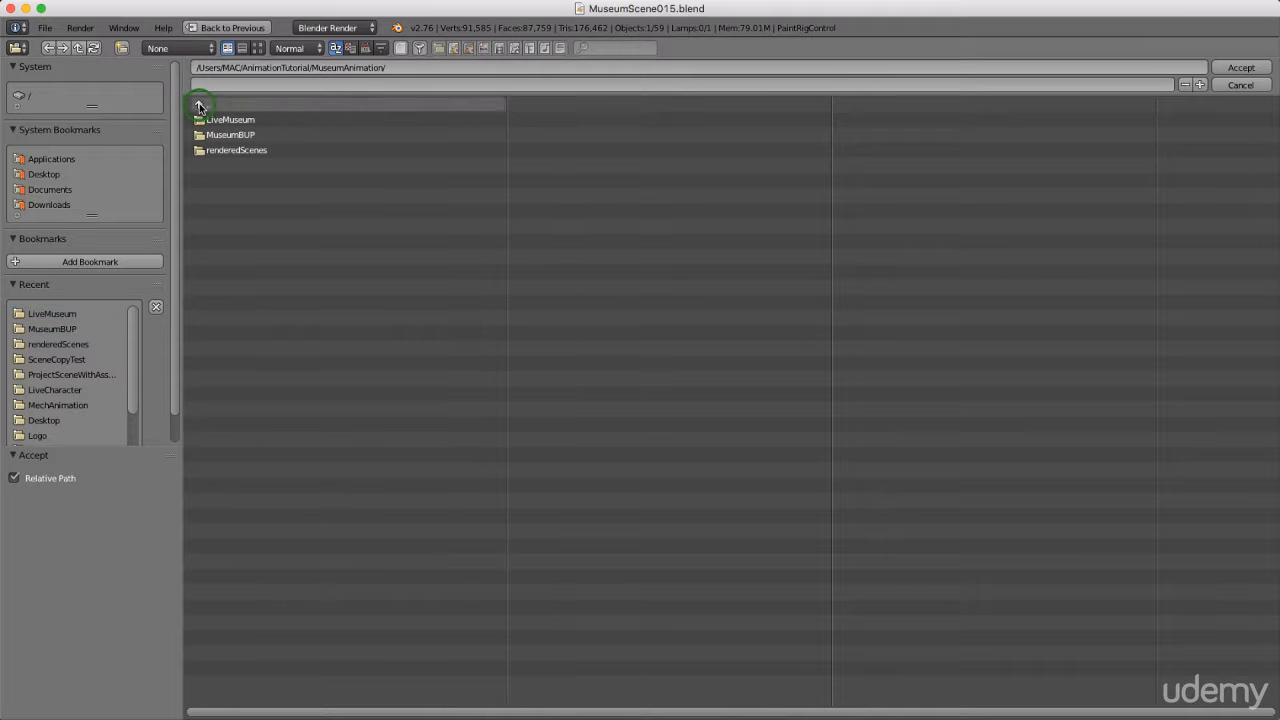
- Create a folder named SceneA inside renderedScenes and accept renderedScenes as the render output location
click(123, 49)
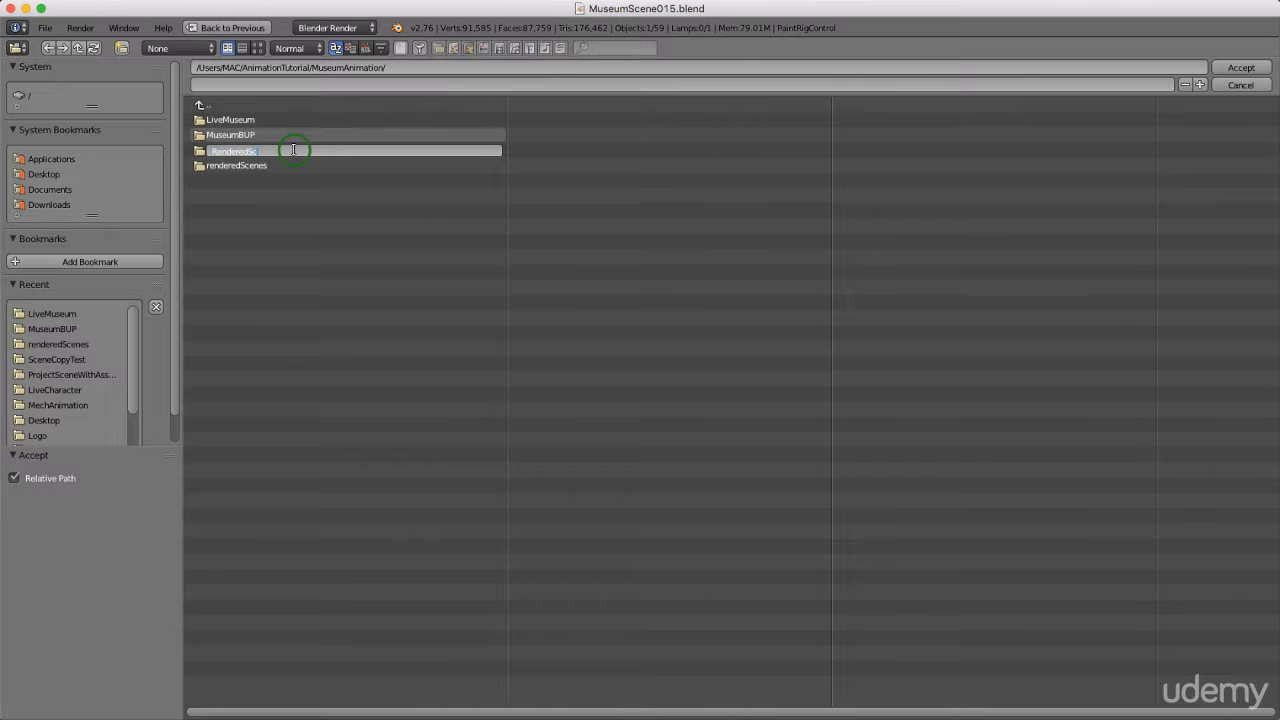
key(Escape)
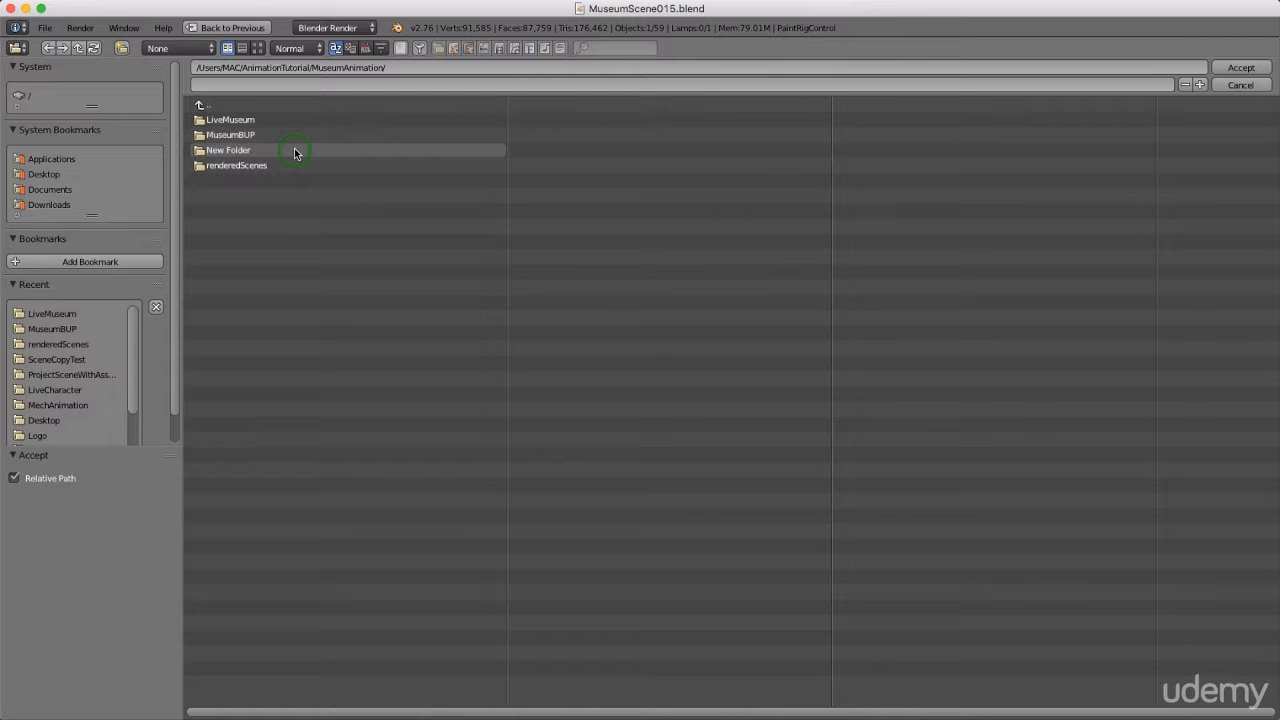
click(268, 166)
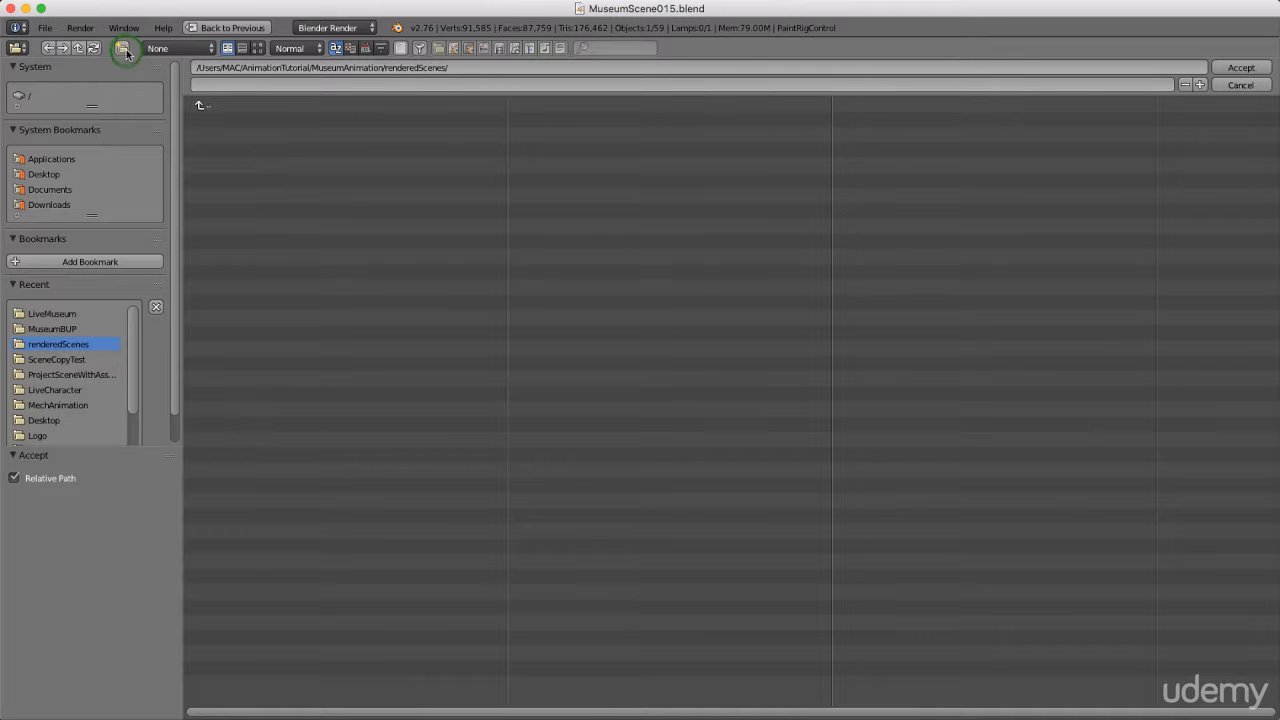
click(123, 48)
click(265, 130)
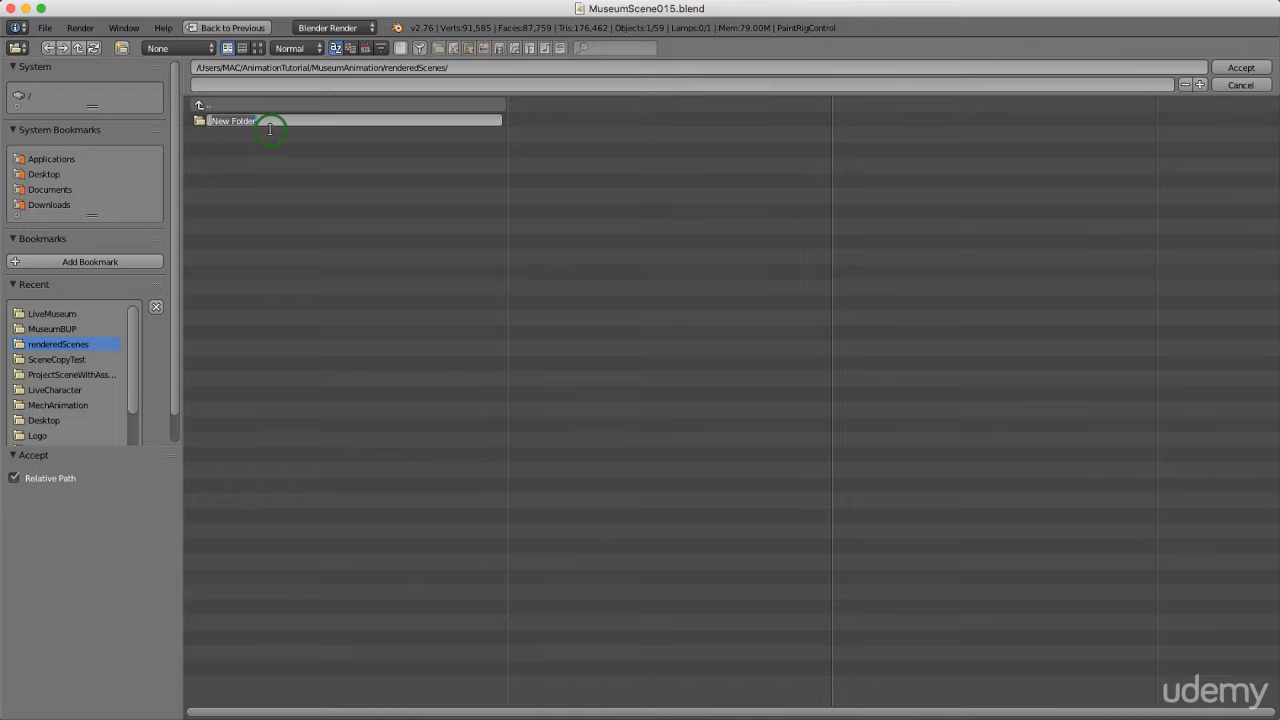
text(SceneA)
key(Return)
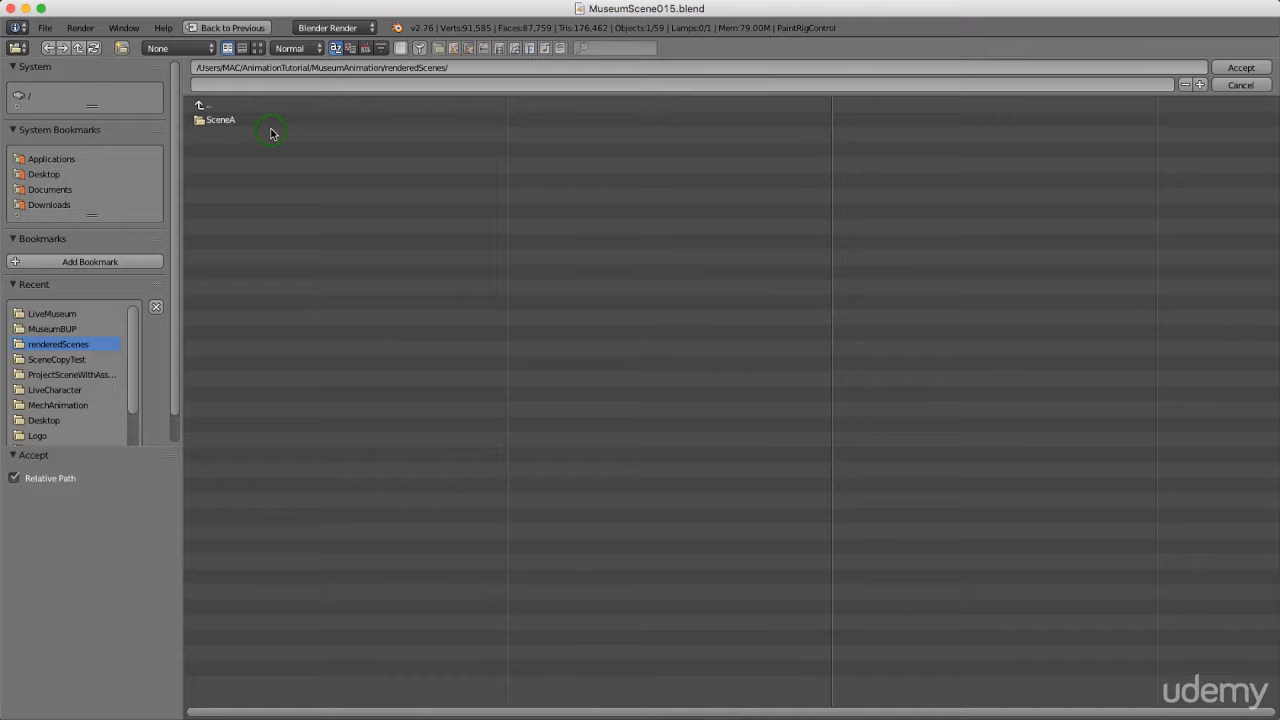
click(1236, 68)
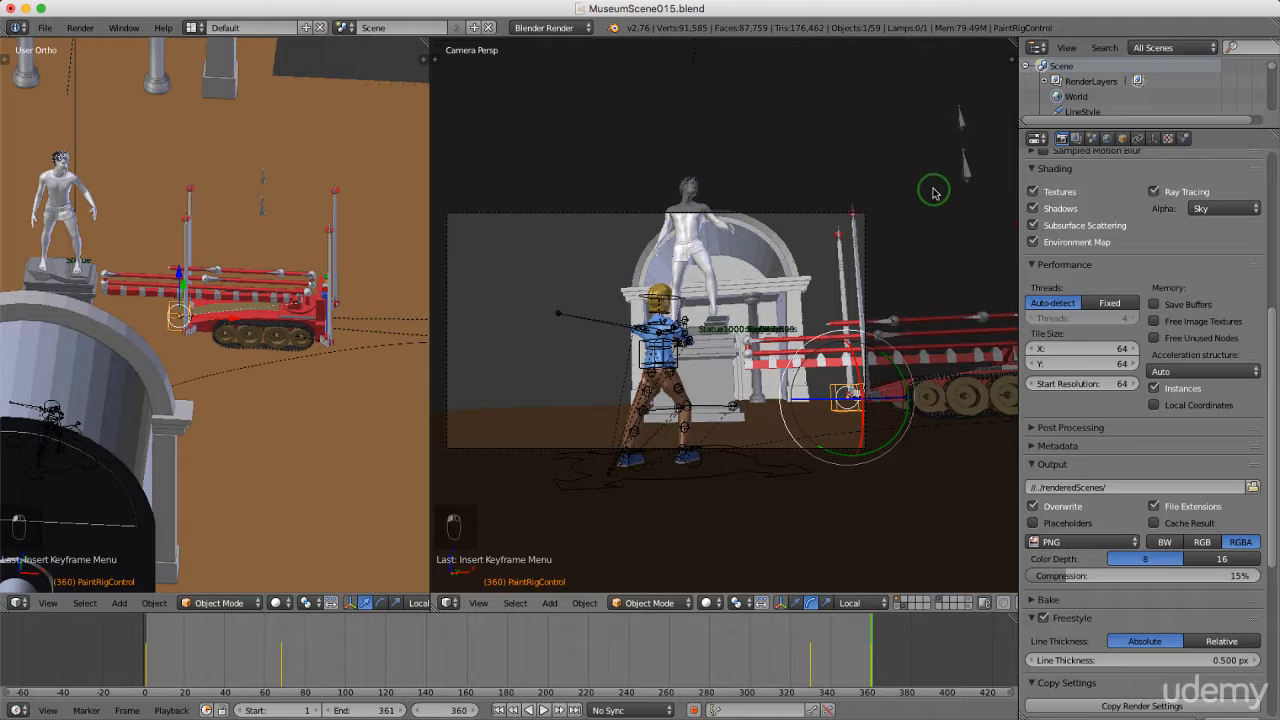
- Rename the current scene to SceneA
scroll(1103, 385, up, 4)
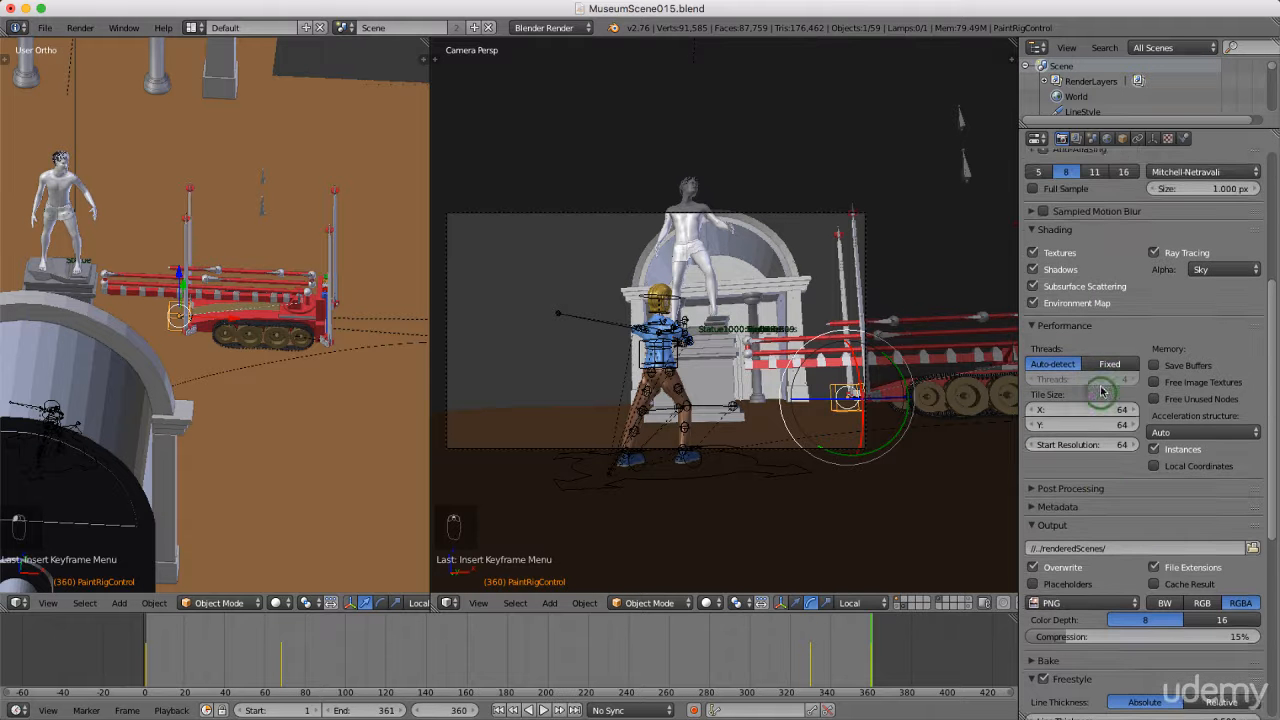
scroll(1103, 385, up, 5)
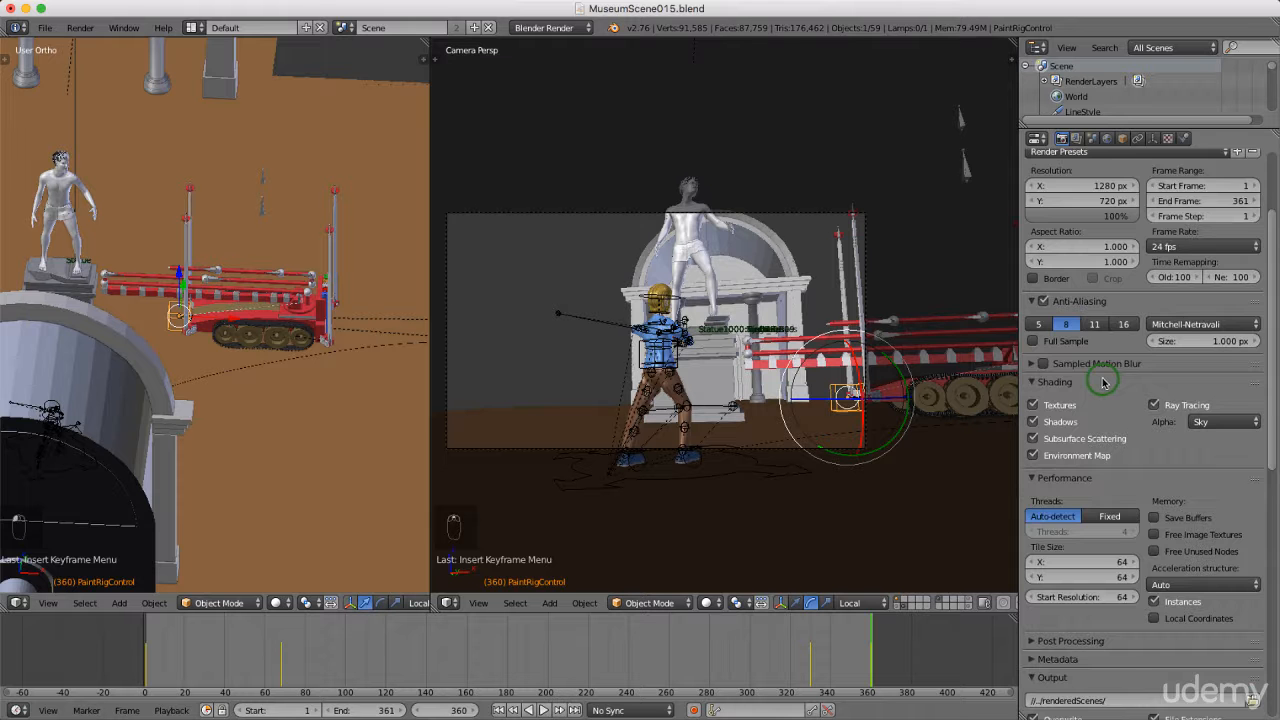
scroll(1139, 376, up, 2)
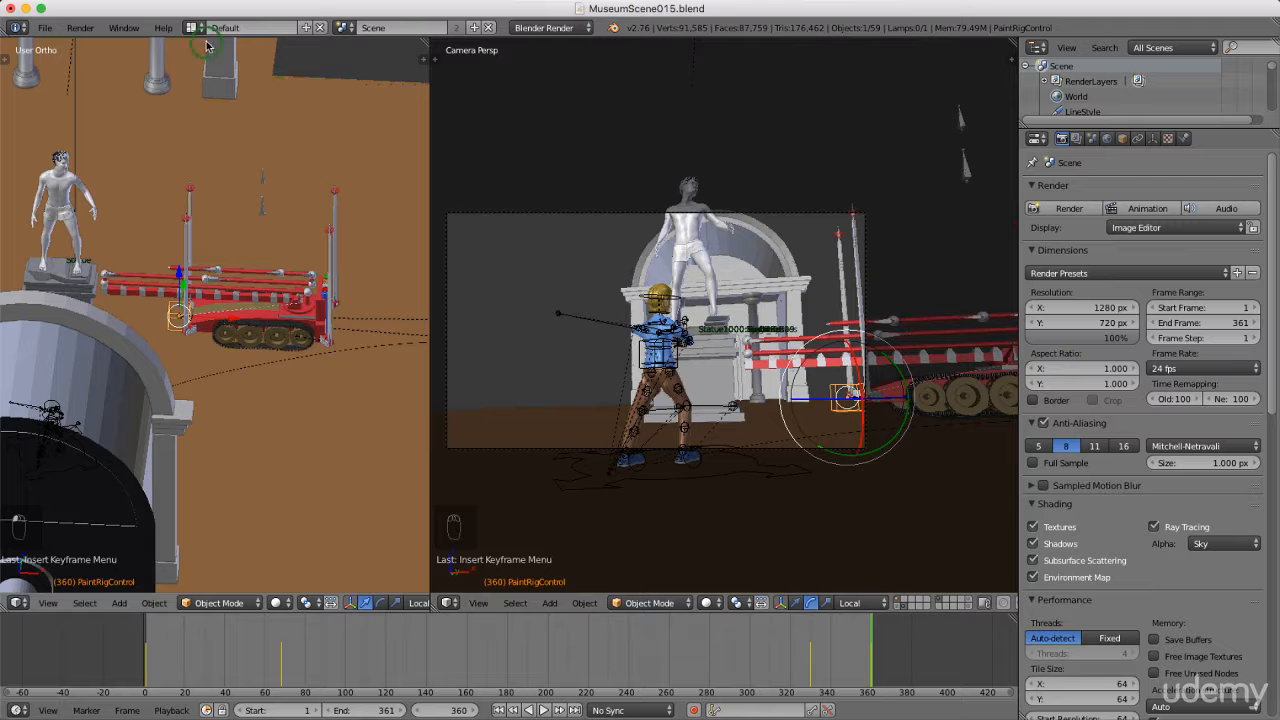
click(393, 29)
click(401, 28)
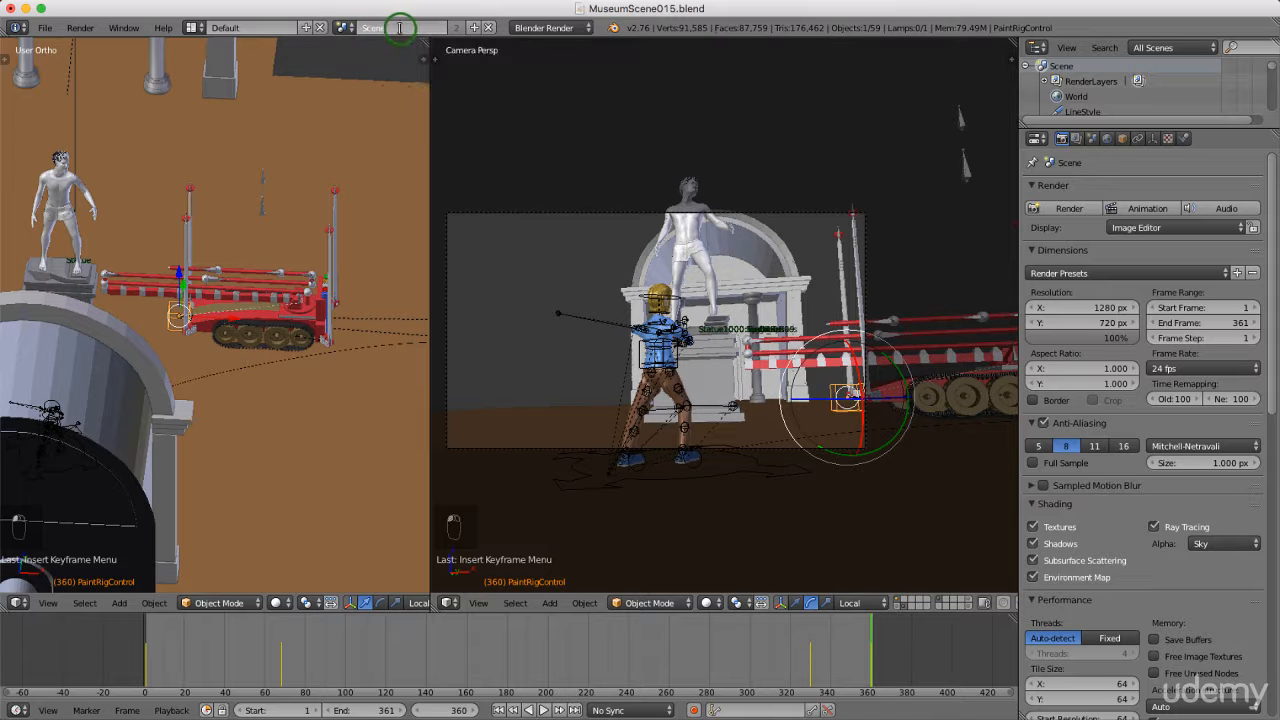
text(A)
key(Return)
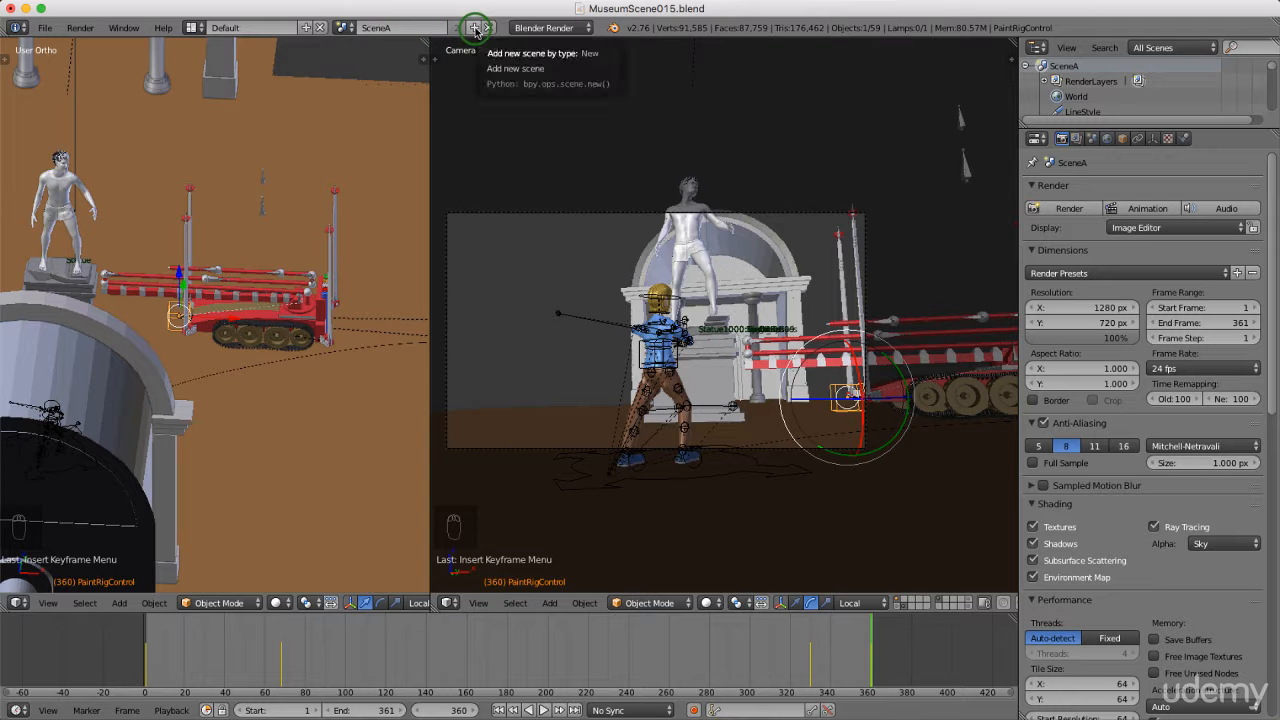
- Add a new scene as a full copy of SceneA and name it SceneBCloseUp
click(475, 28)
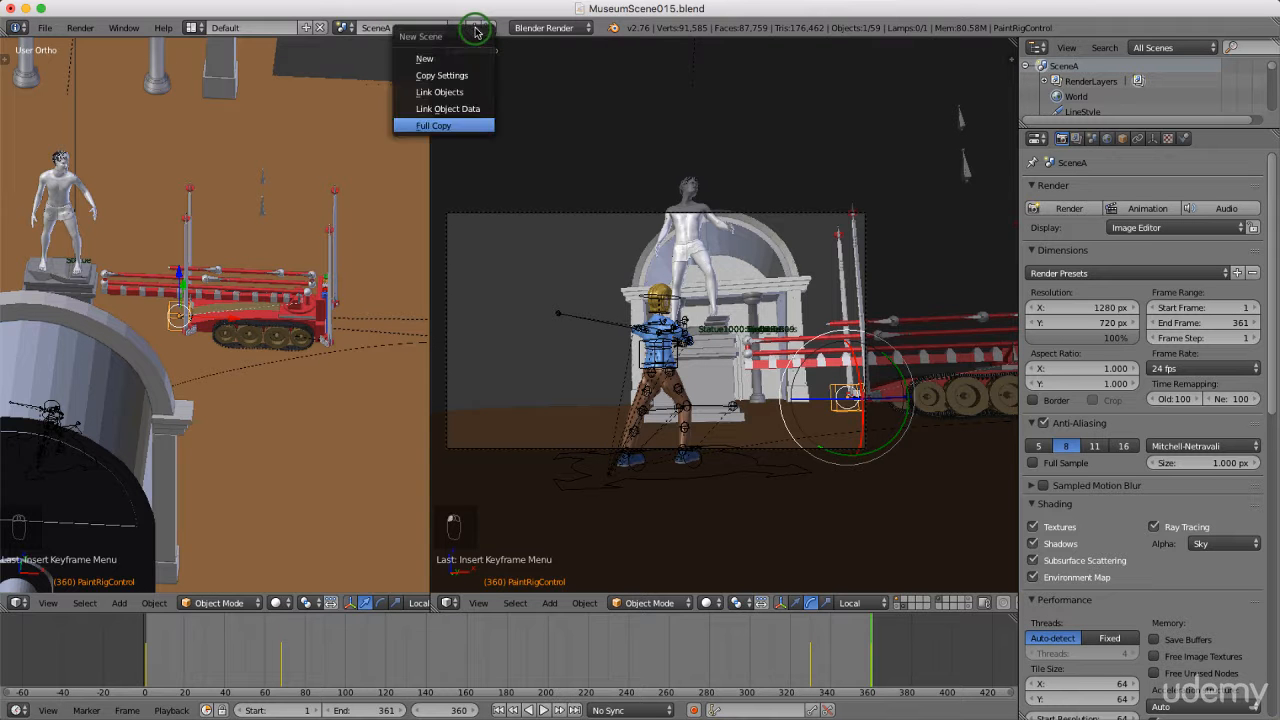
click(431, 126)
click(431, 126)
click(414, 28)
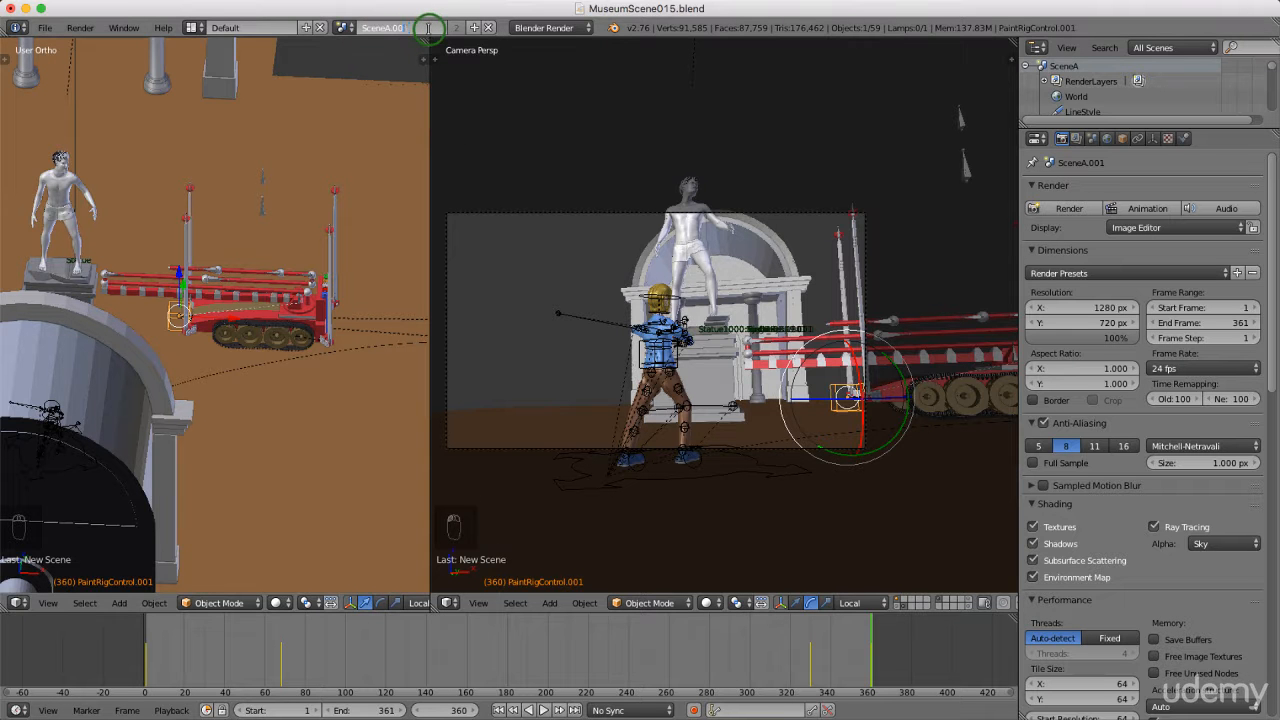
key(BackSpace)
key(BackSpace)
key(BackSpace)
key(BackSpace)
key(Return)
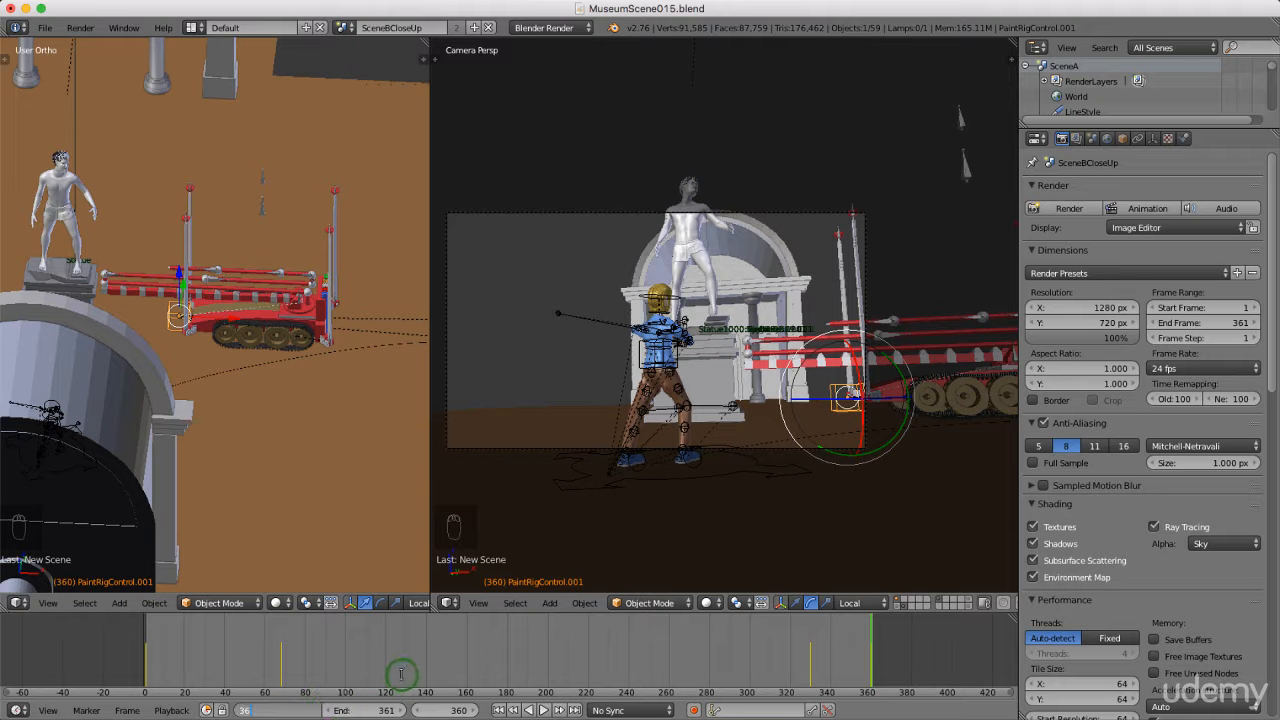
- Set the close-up scene's frame range to start at 360 and end at 460
key(Return)
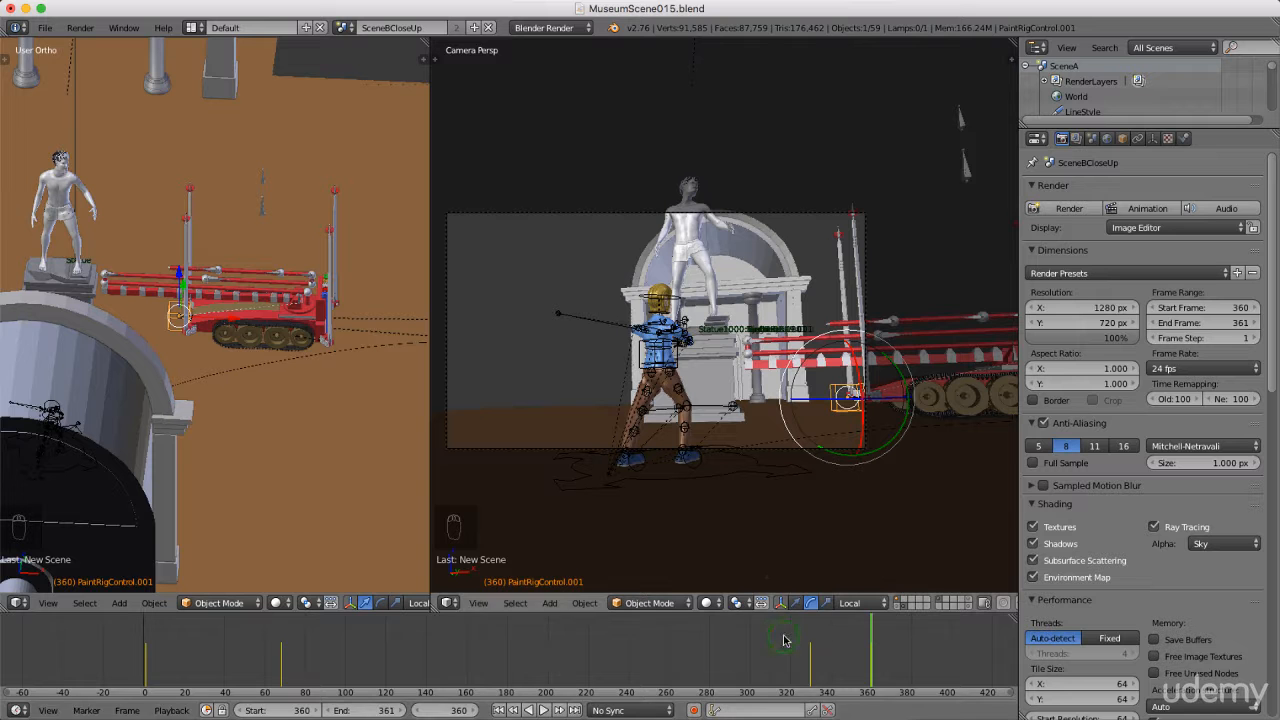
click(353, 710)
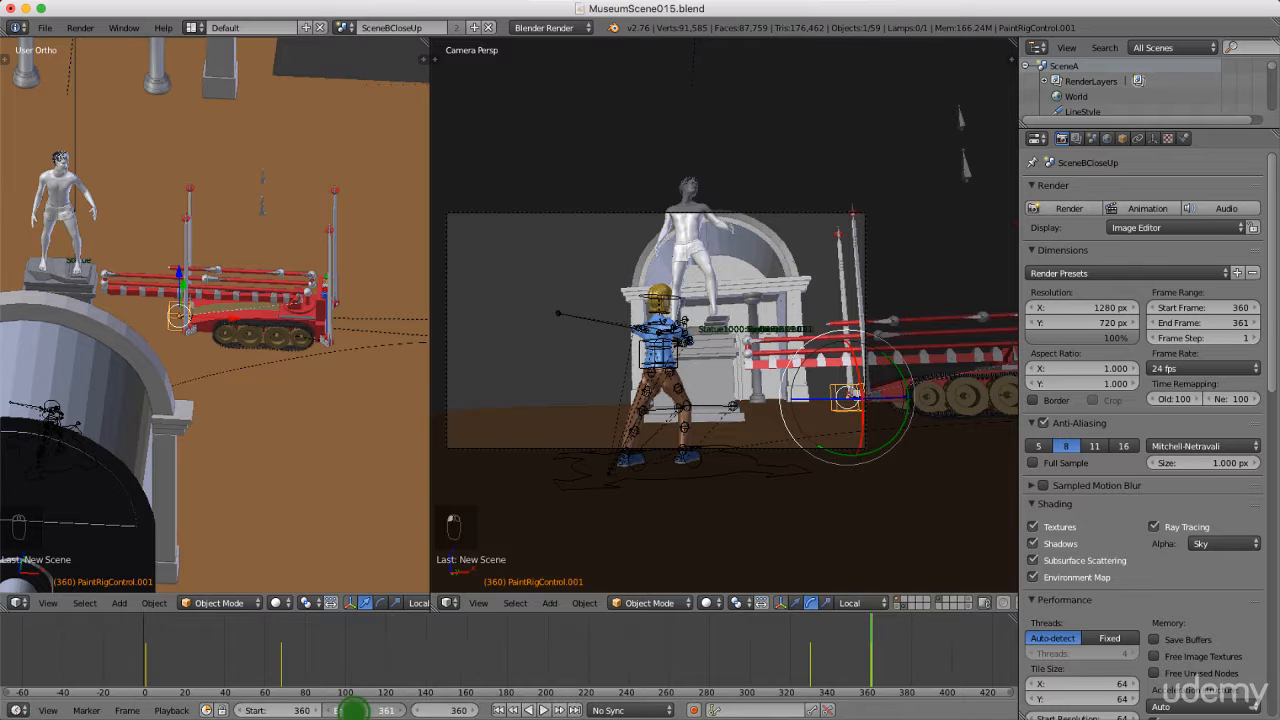
drag(353, 710, 353, 710)
middle_drag(642, 657, 480, 657)
double_click(355, 710)
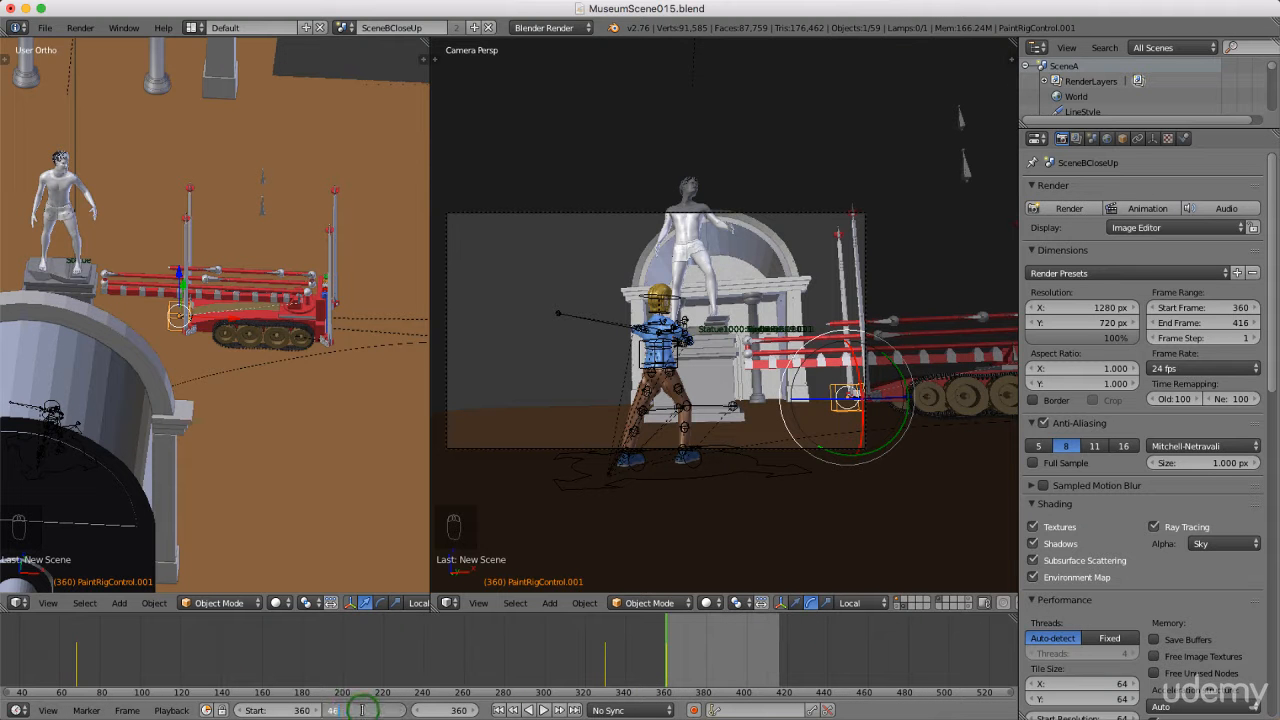
key(Return)
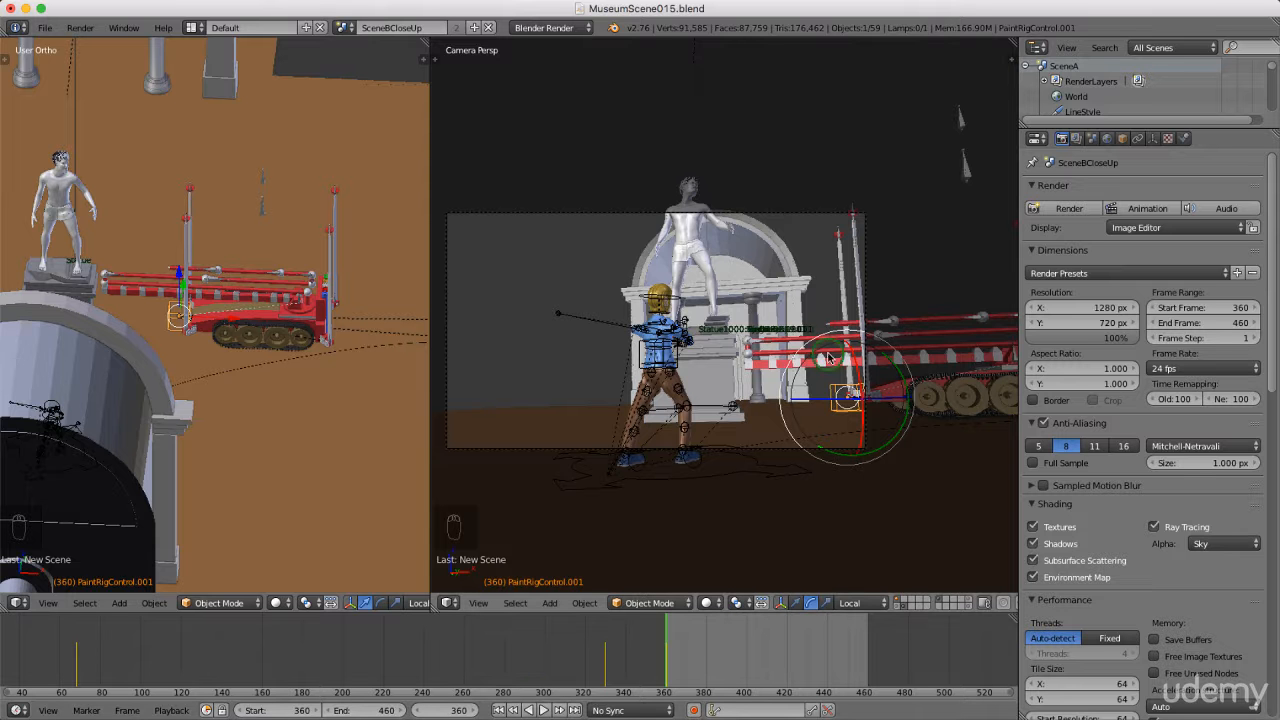
- Select the close-up scene's camera and locate it beside the arch in the overview
scroll(351, 316, down, 5)
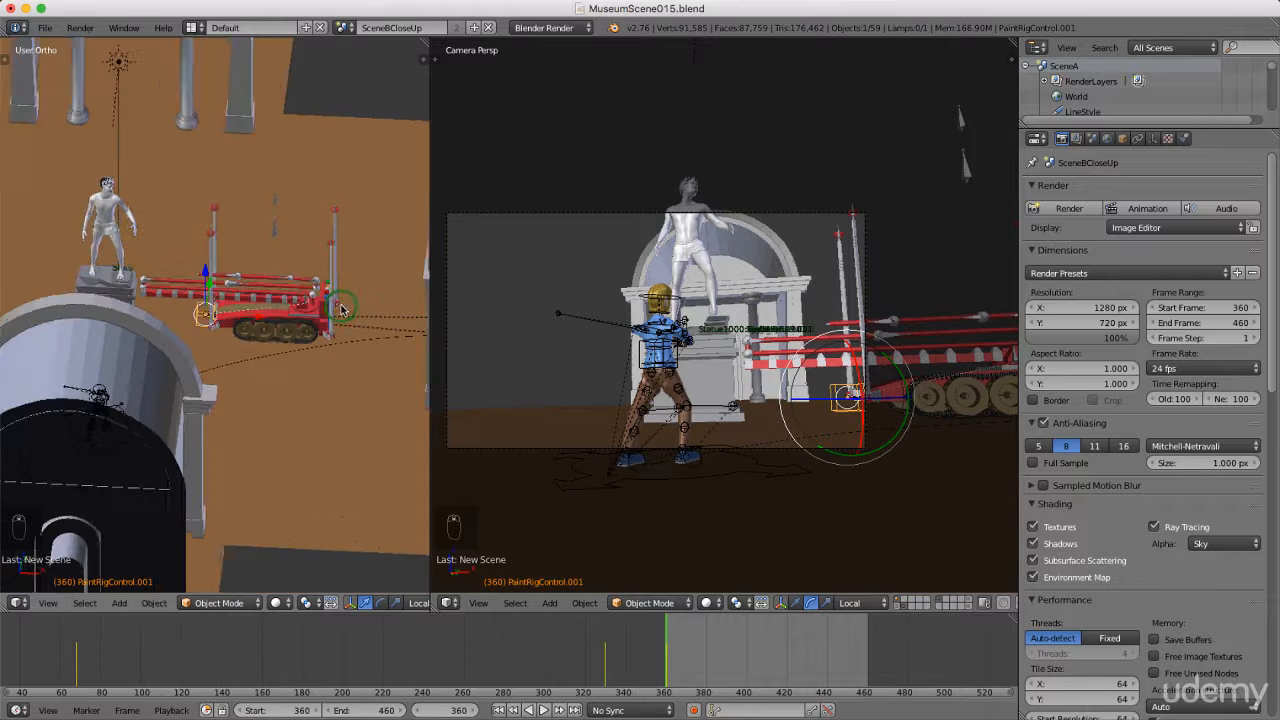
scroll(351, 316, up, 5)
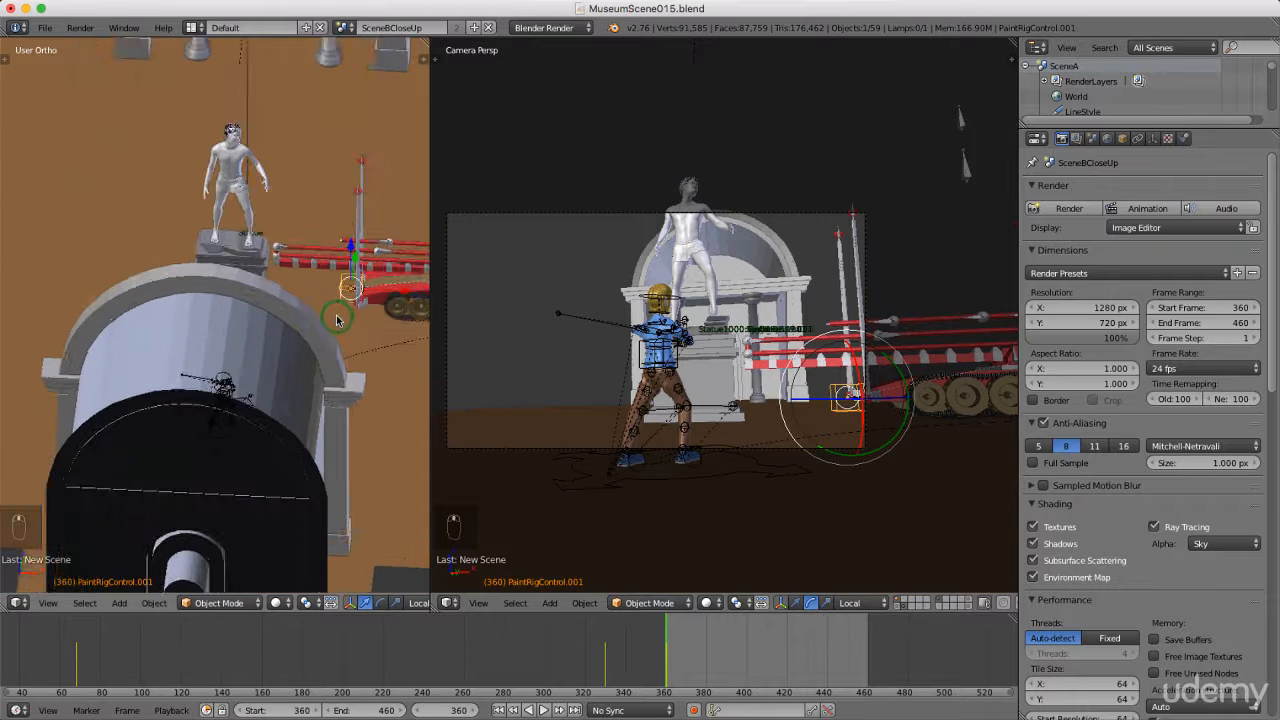
middle_drag(308, 331, 272, 350)
scroll(203, 401, up, 2)
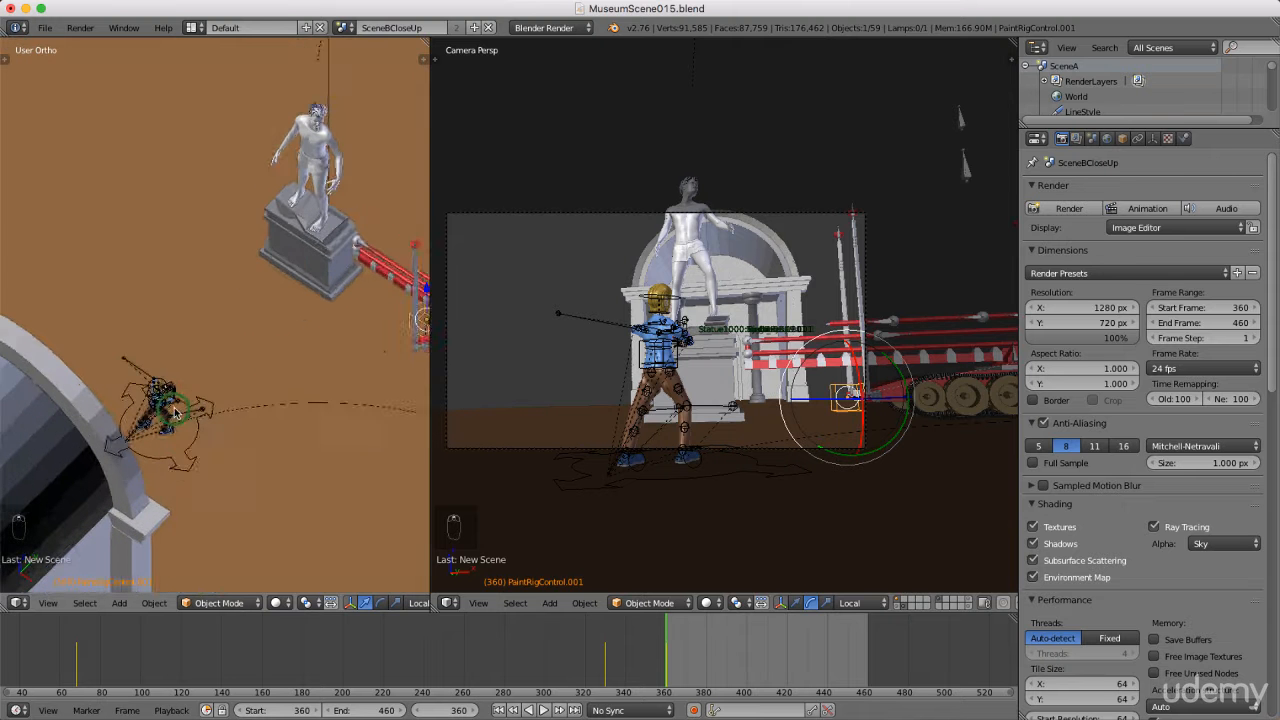
shift+middle_drag(203, 401, 296, 347)
scroll(286, 350, down, 1)
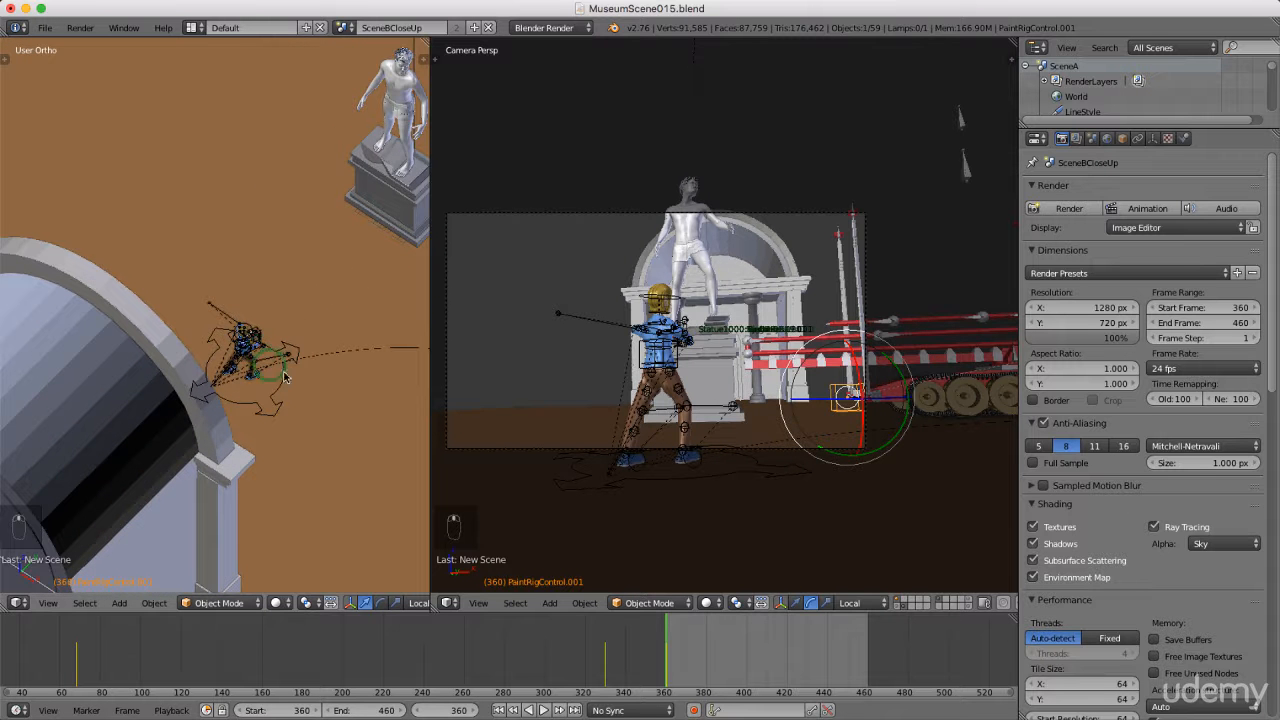
right_click(446, 437)
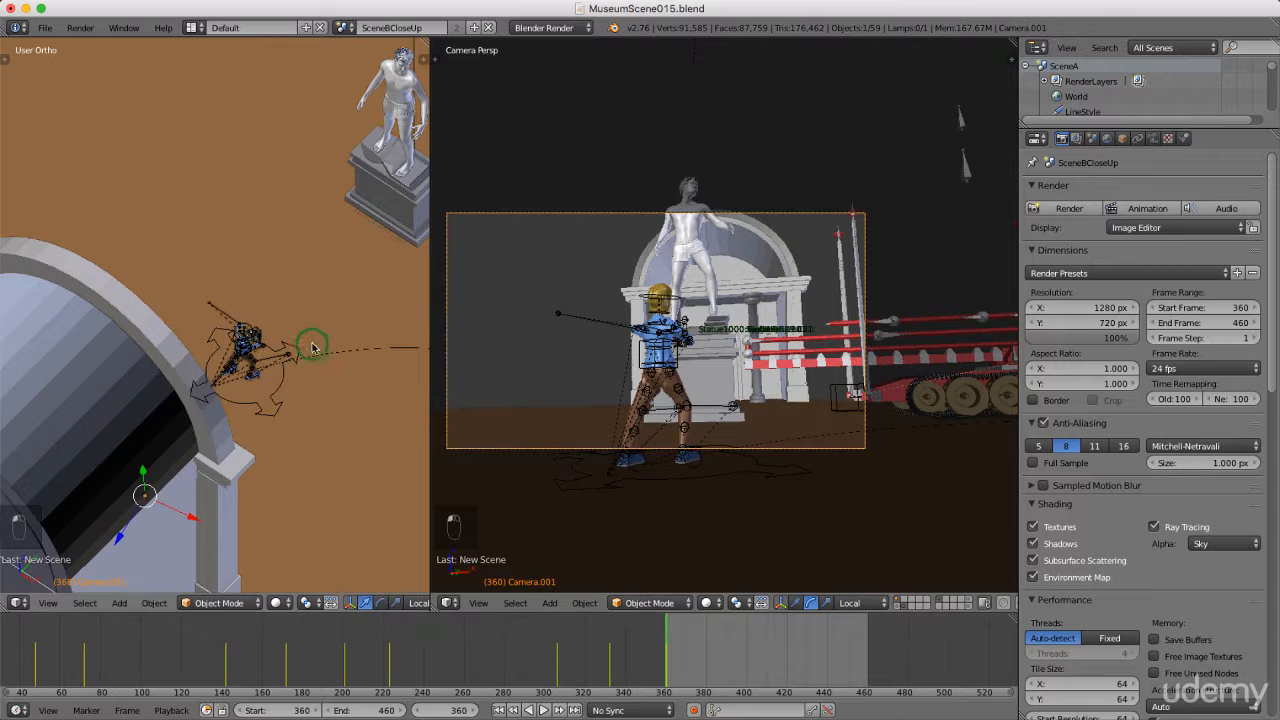
scroll(305, 362, down, 1)
scroll(297, 378, up, 2)
middle_drag(257, 408, 205, 418)
scroll(102, 438, down, 2)
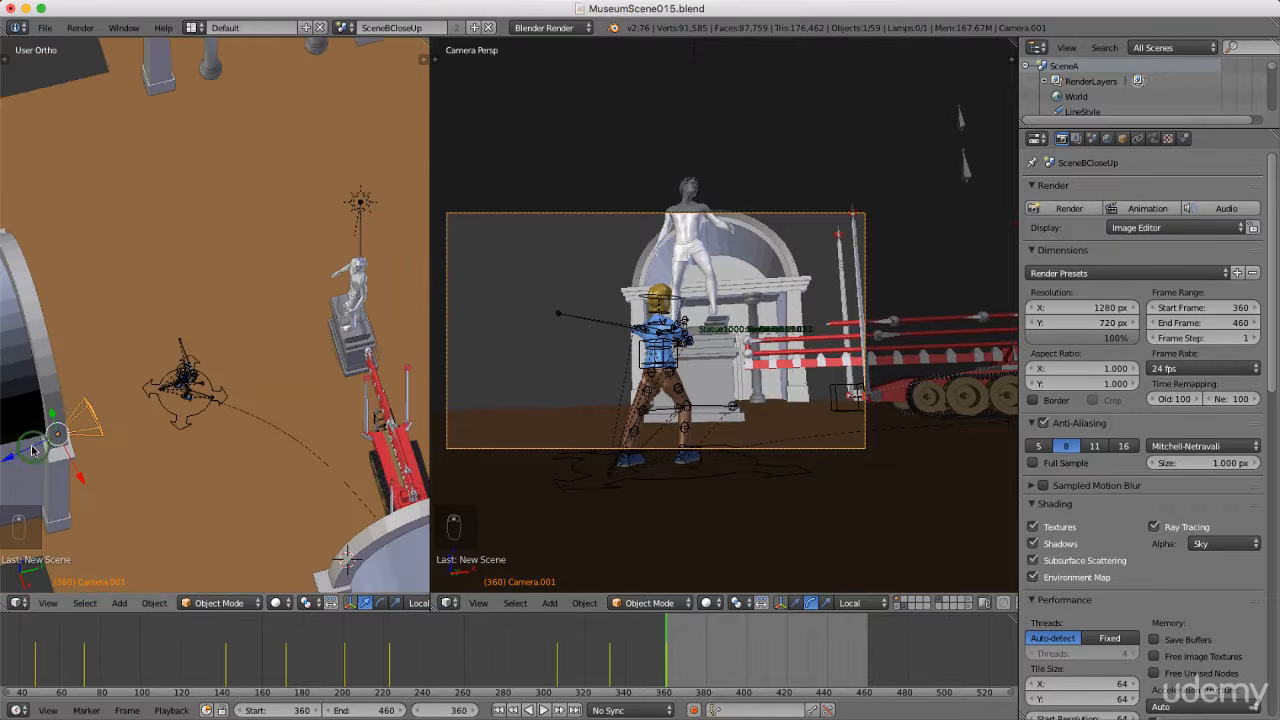
- Move the close-up camera out between the character and the statue, and rotate it about the global Z axis to face the character
drag(13, 455, 193, 410)
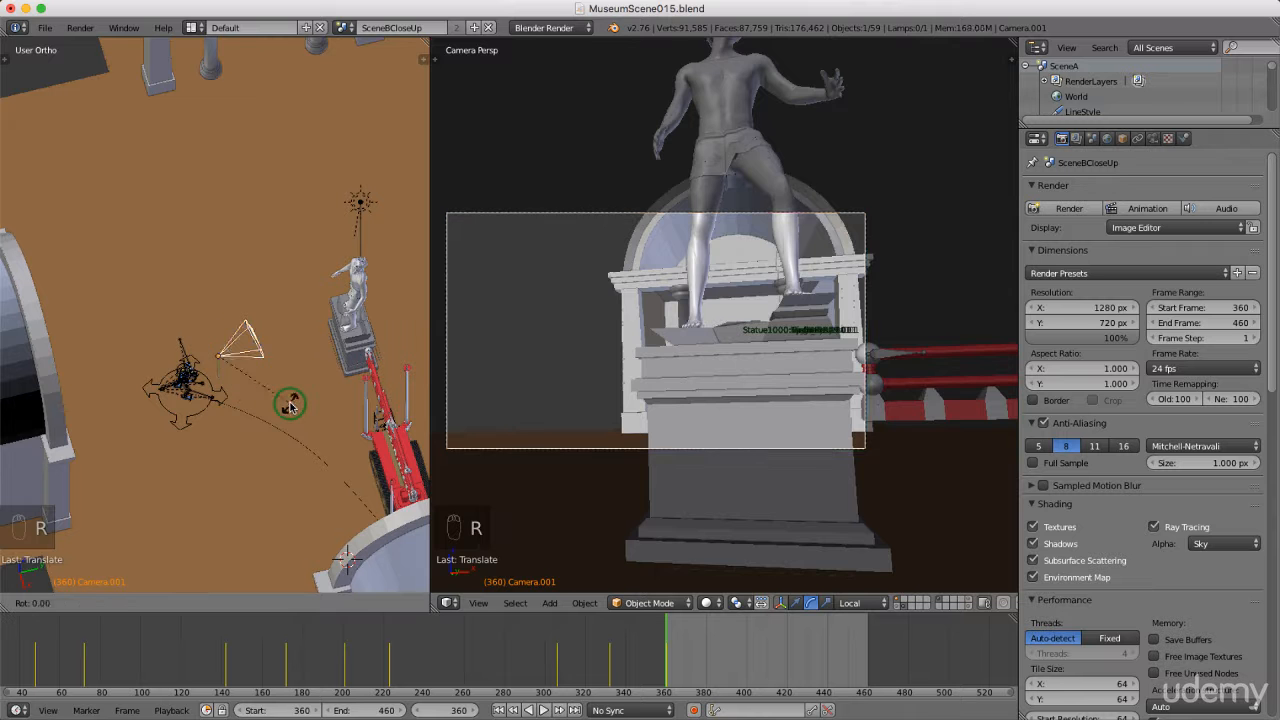
key(r)
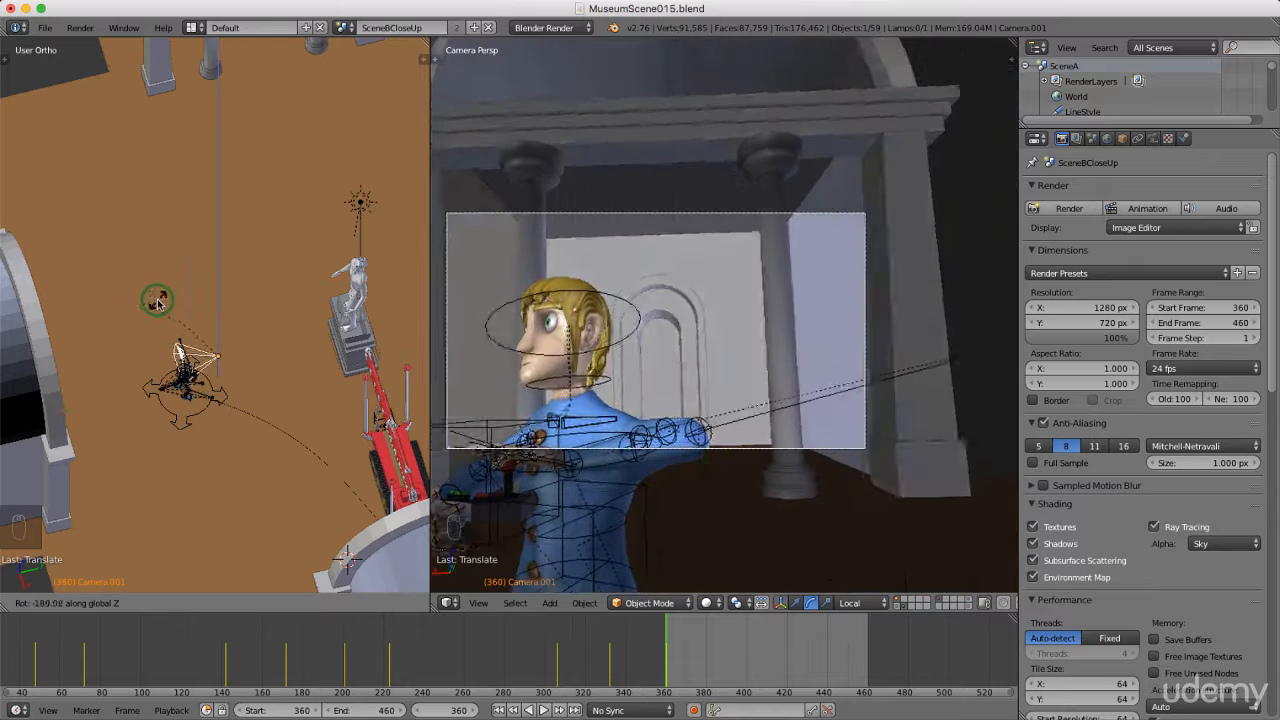
click(190, 300)
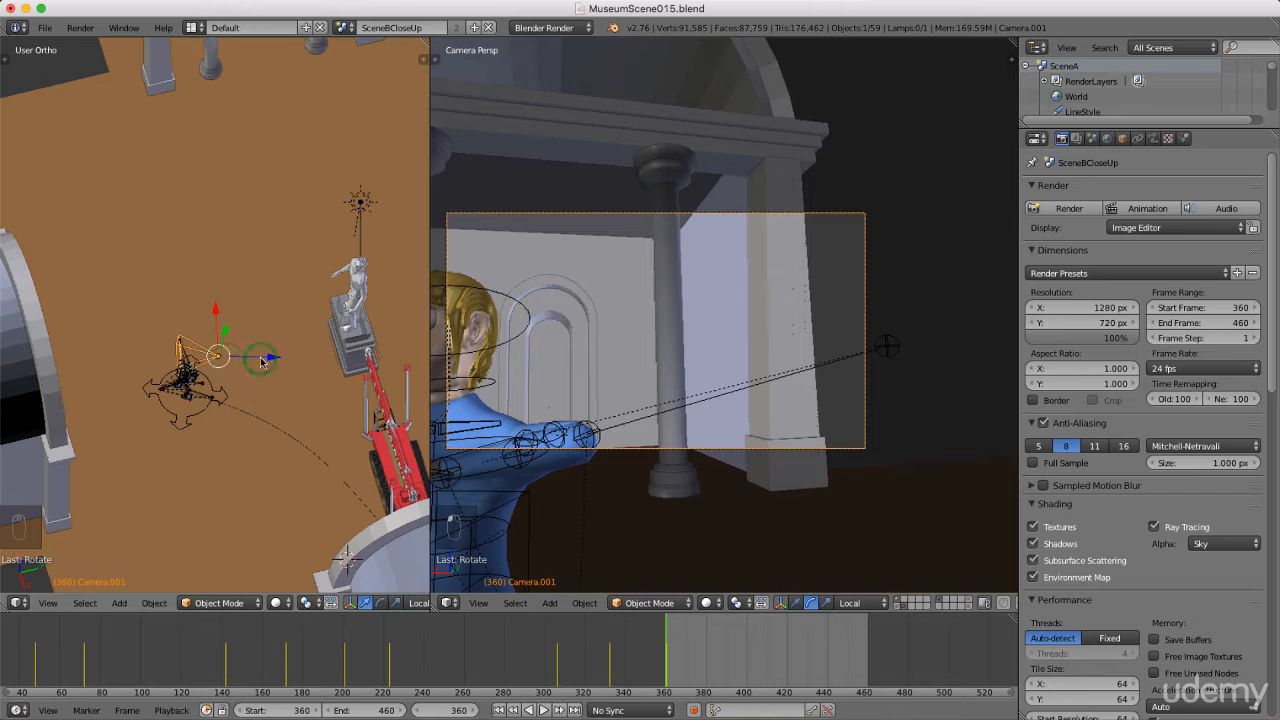
- Pull the close-up camera back toward the statue's pedestal and shift it sideways to frame the character from the front
mouse_move(267, 359)
mouse_down()
mouse_move(309, 363)
mouse_move(266, 337)
mouse_move(314, 364)
mouse_move(263, 324)
mouse_move(264, 337)
mouse_up()
right_click(278, 345)
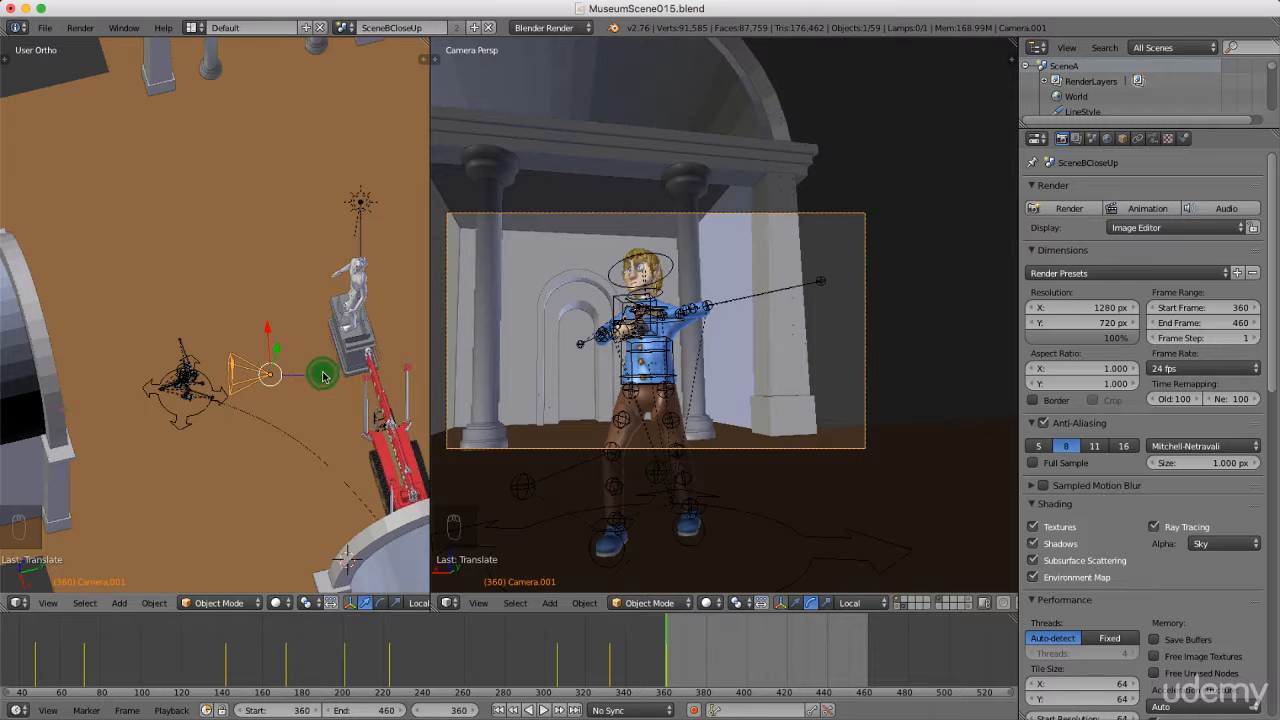
drag(315, 374, 308, 371)
drag(247, 321, 246, 309)
right_click(246, 309)
- Raise the camera along its vertical axis, and re-center the character with a slight Z rotation and a sideways shift
middle_drag(243, 371, 285, 314)
scroll(285, 314, up, 4)
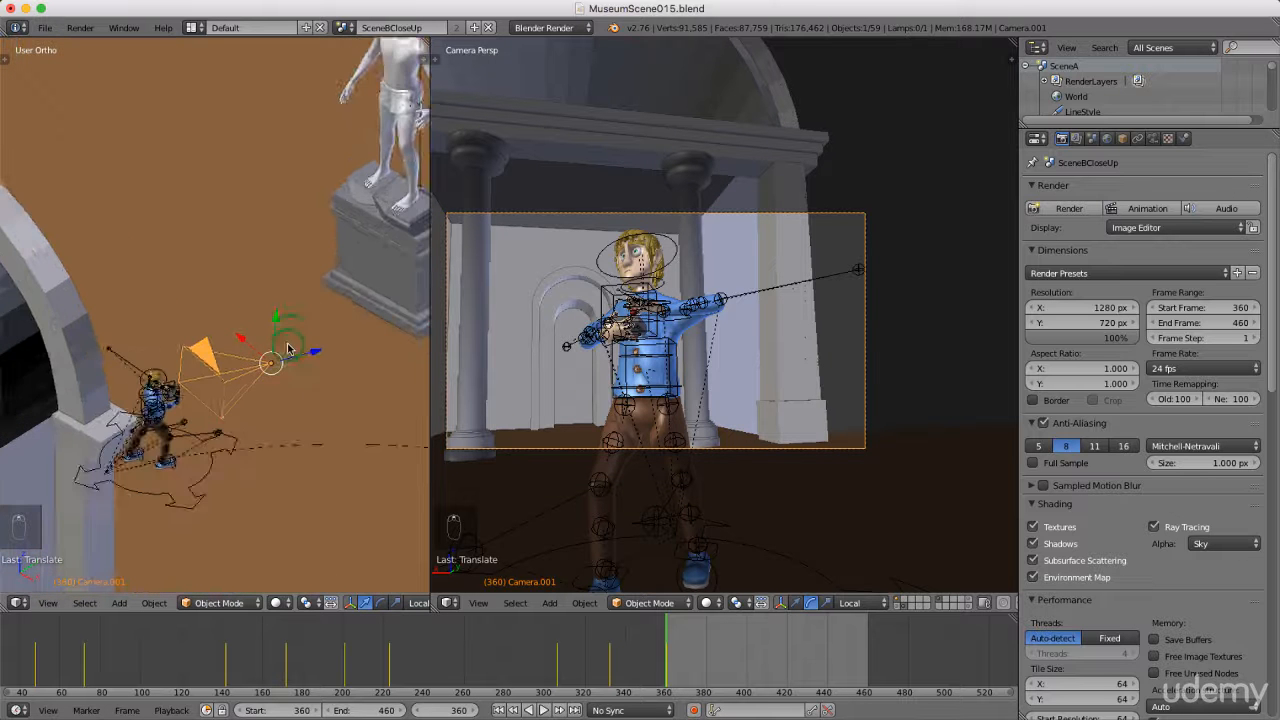
mouse_move(268, 330)
mouse_down()
mouse_move(274, 297)
mouse_move(232, 336)
mouse_move(248, 335)
mouse_up()
drag(339, 418, 340, 415)
key(r)
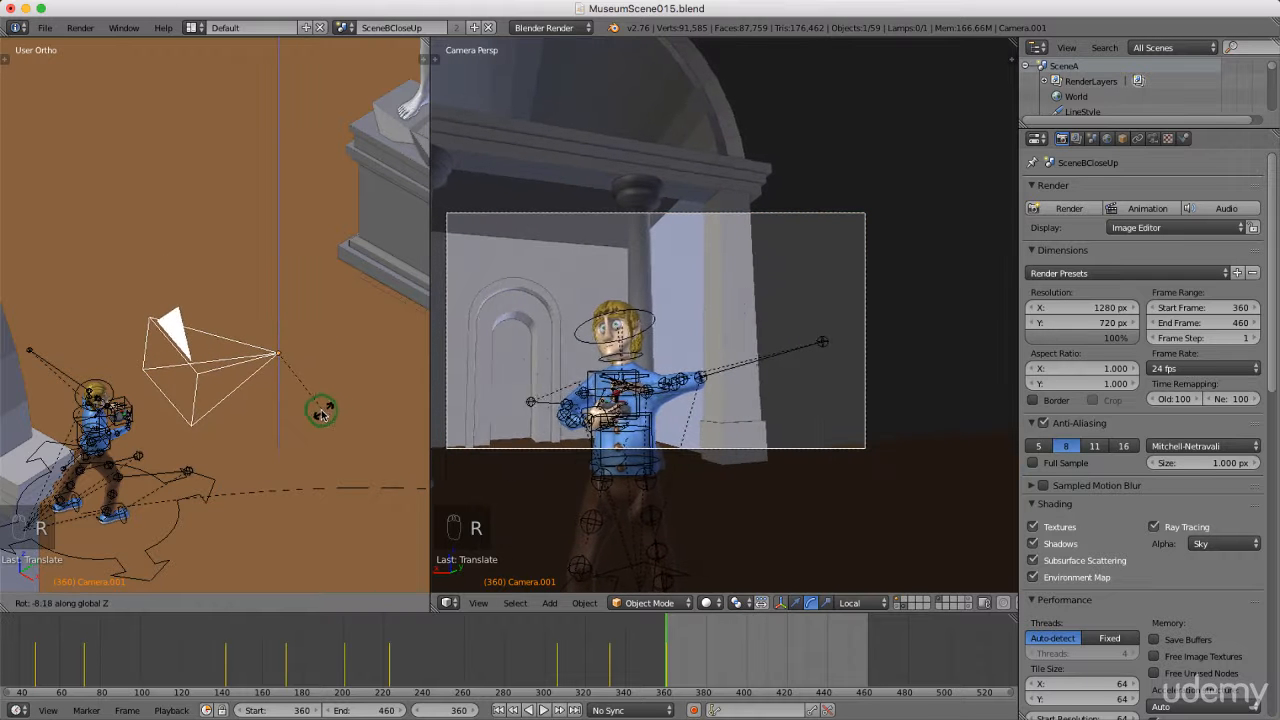
click(318, 408)
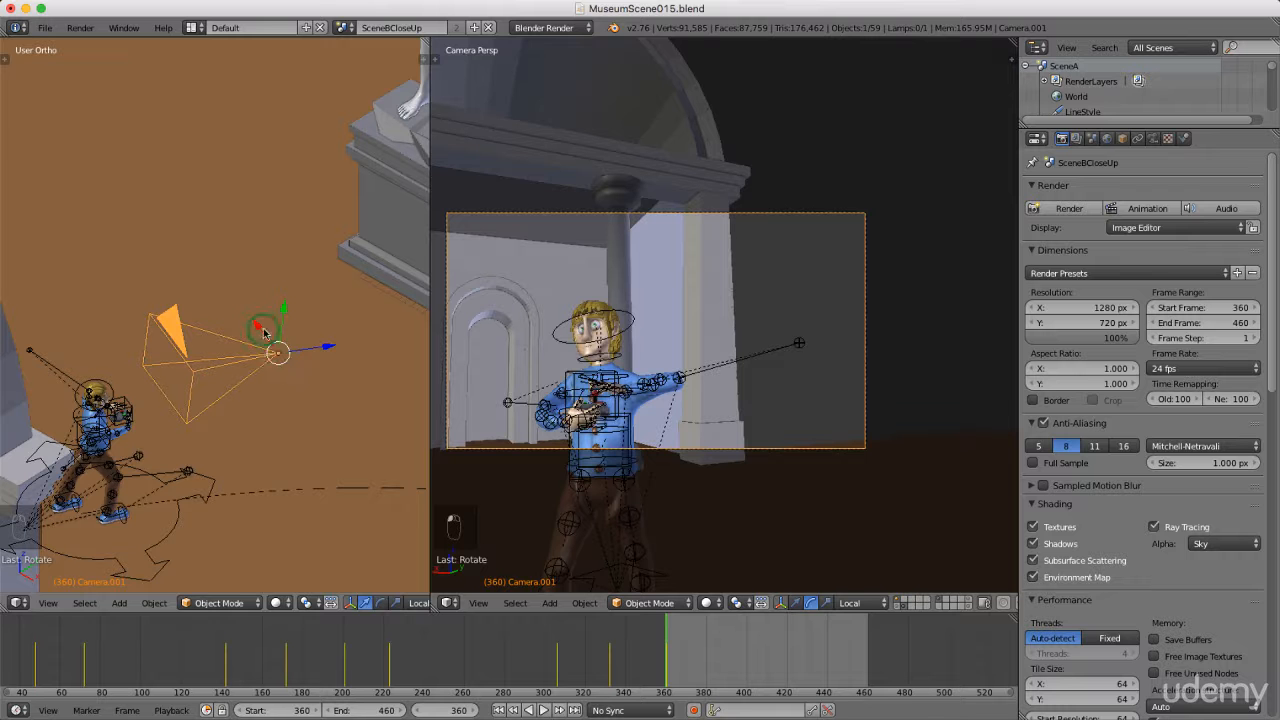
drag(261, 330, 323, 363)
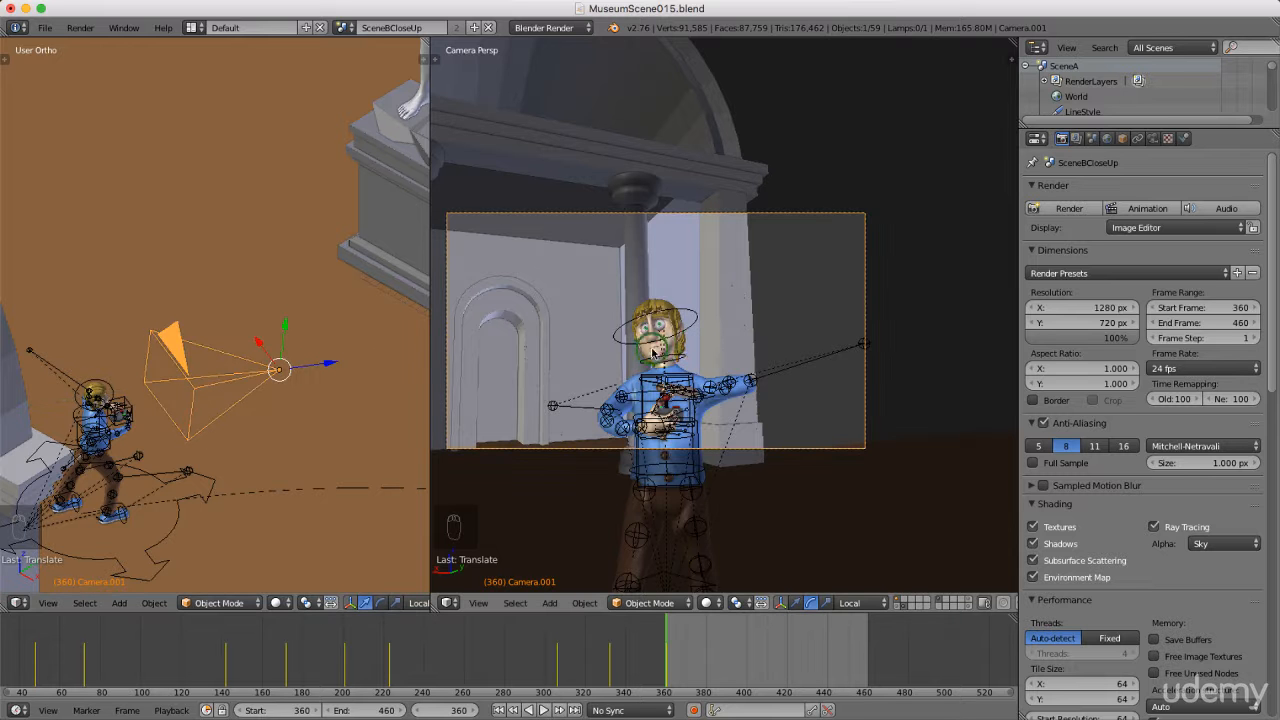
- Select the character's body mesh and keyframe its Smile shape key at 0.000 on frame 360
scroll(649, 354, up, 1)
scroll(649, 354, up, 5)
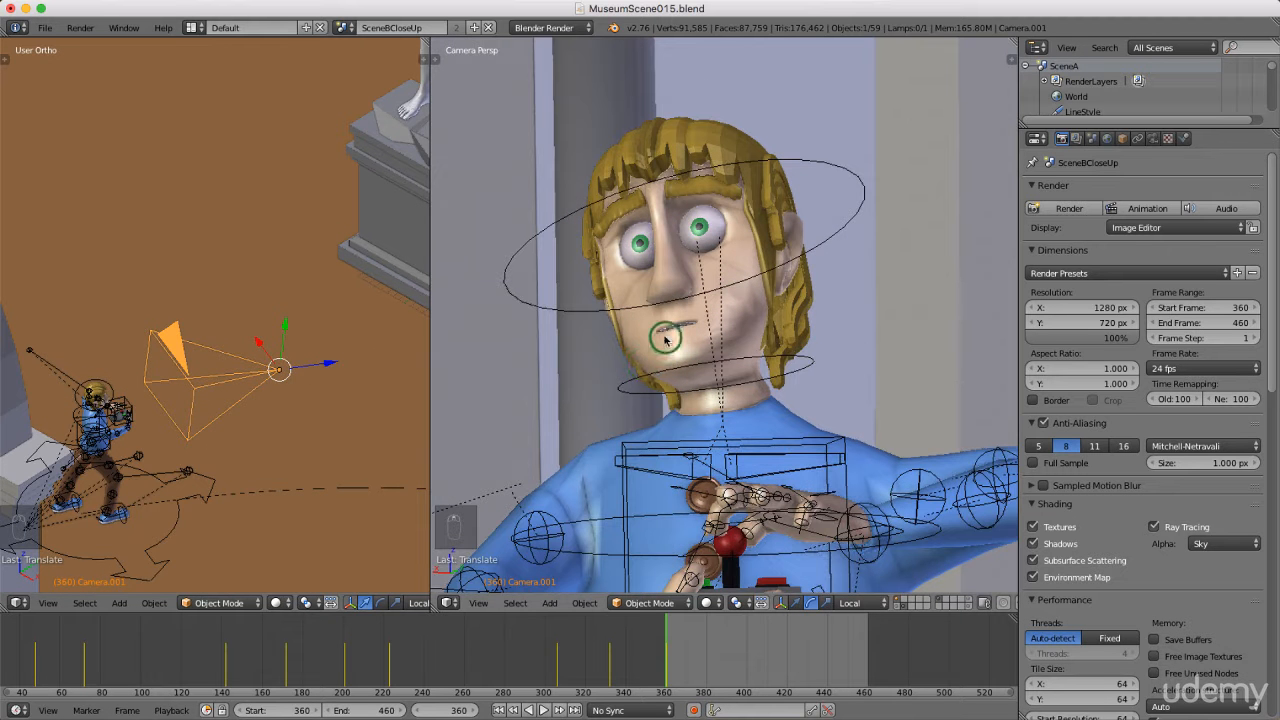
right_click(658, 338)
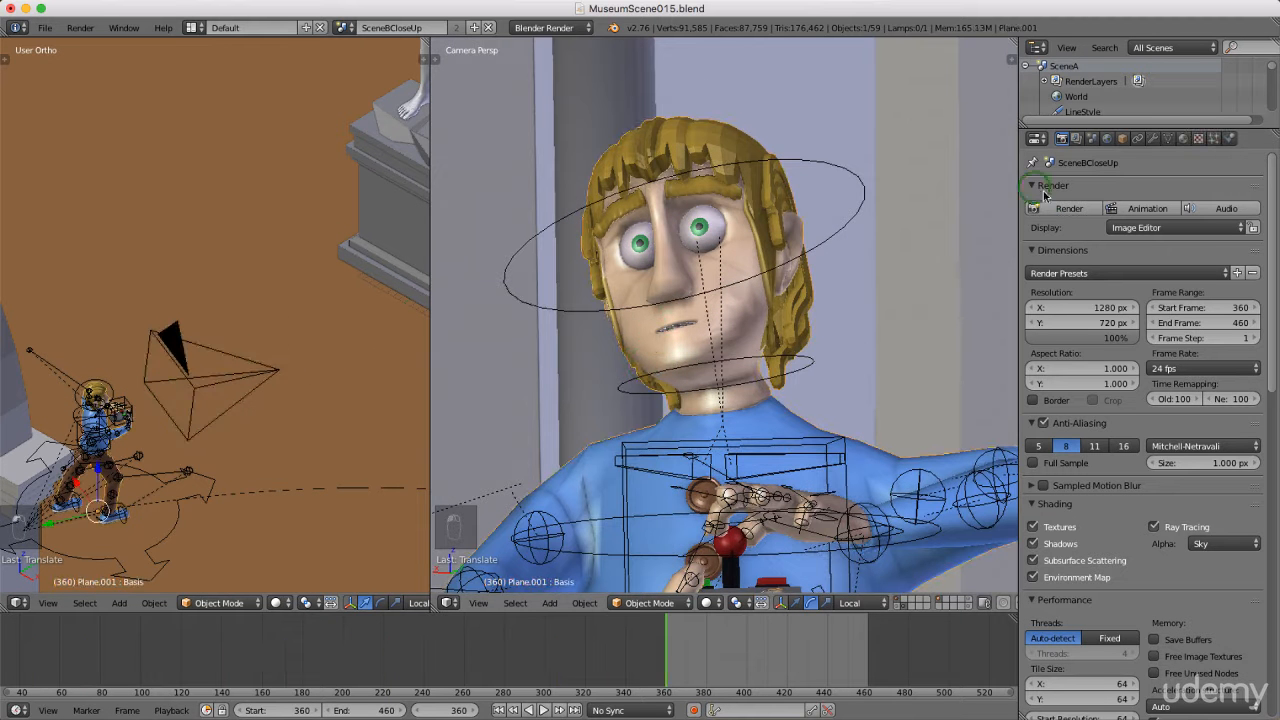
drag(1131, 127, 1082, 500)
middle_drag(1097, 405, 1104, 348)
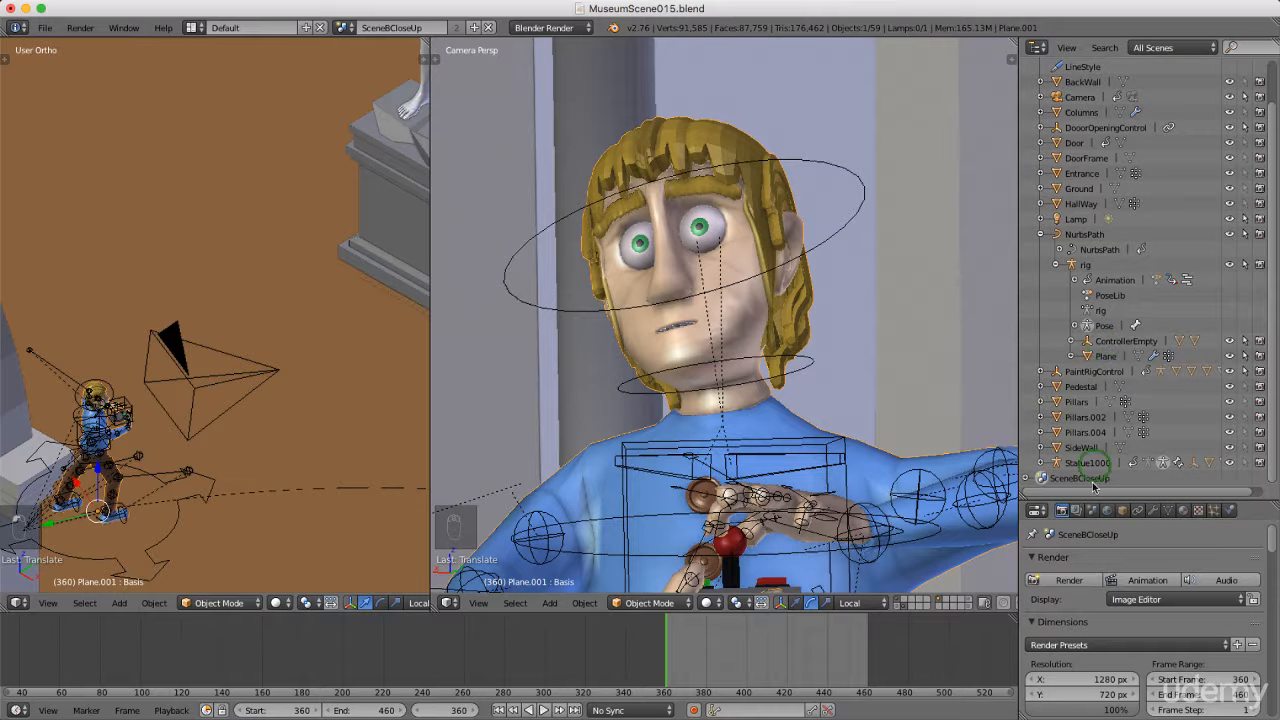
drag(1114, 498, 1129, 188)
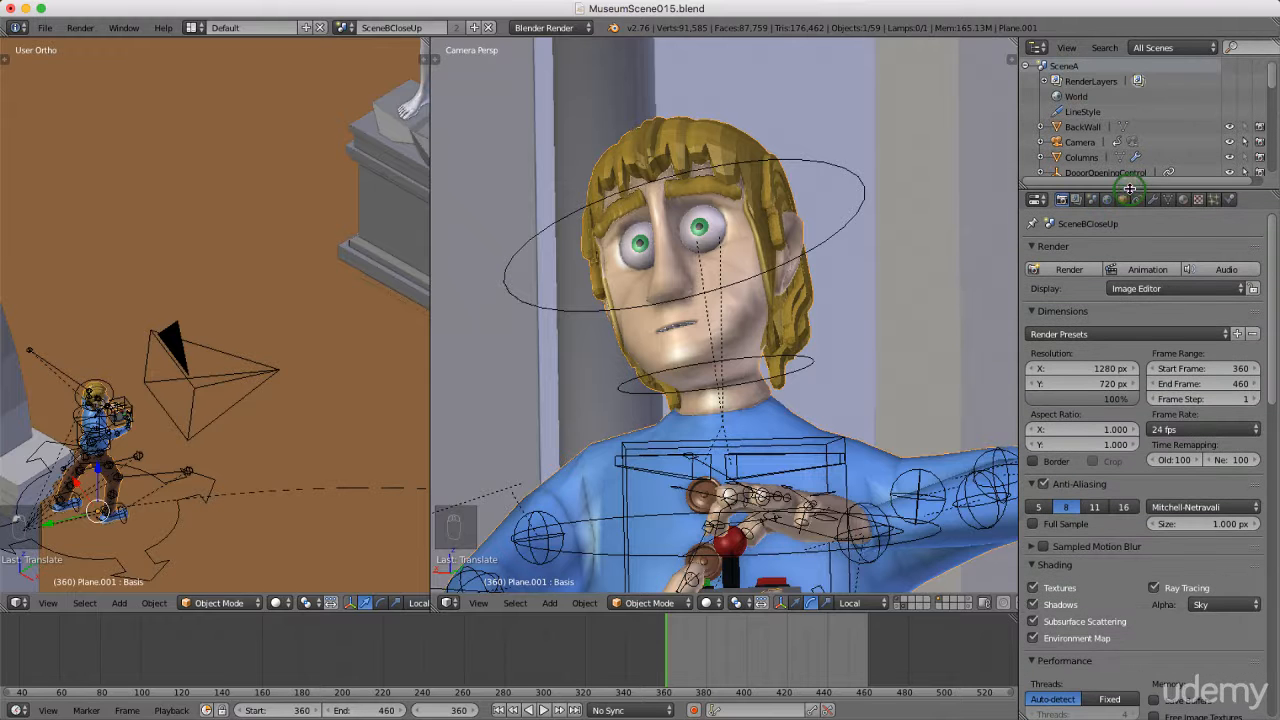
click(1169, 200)
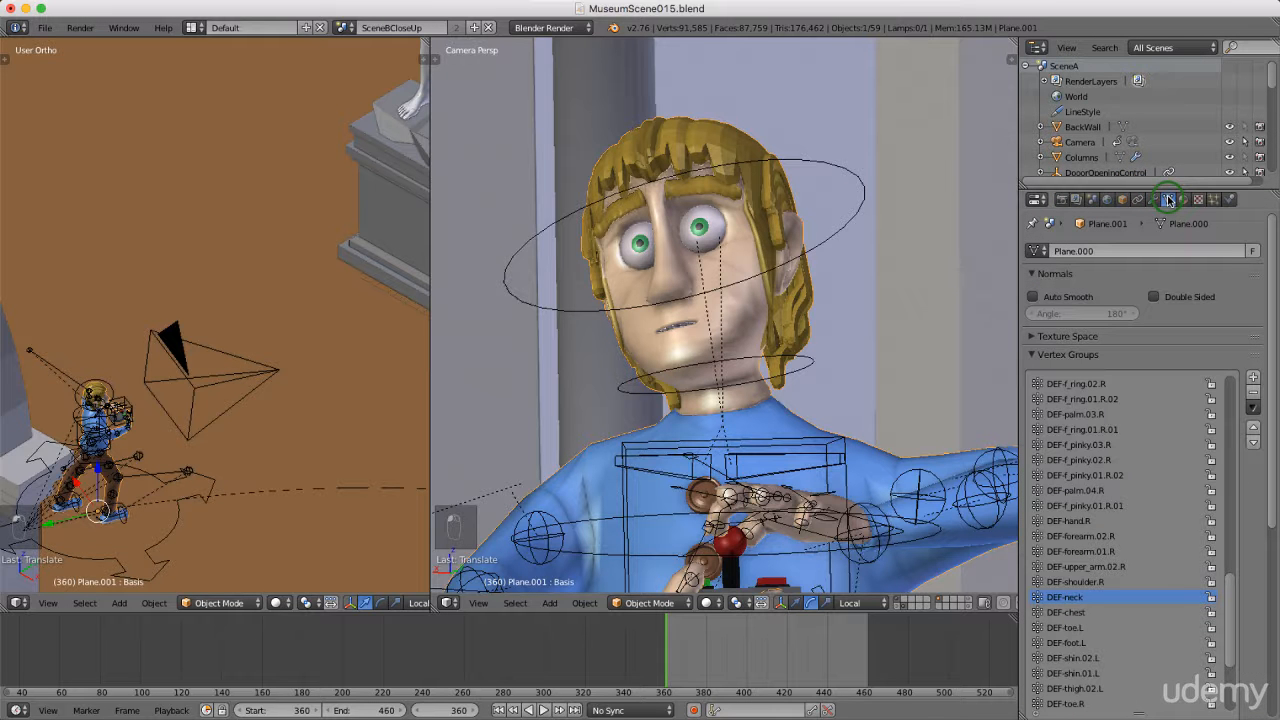
click(1035, 355)
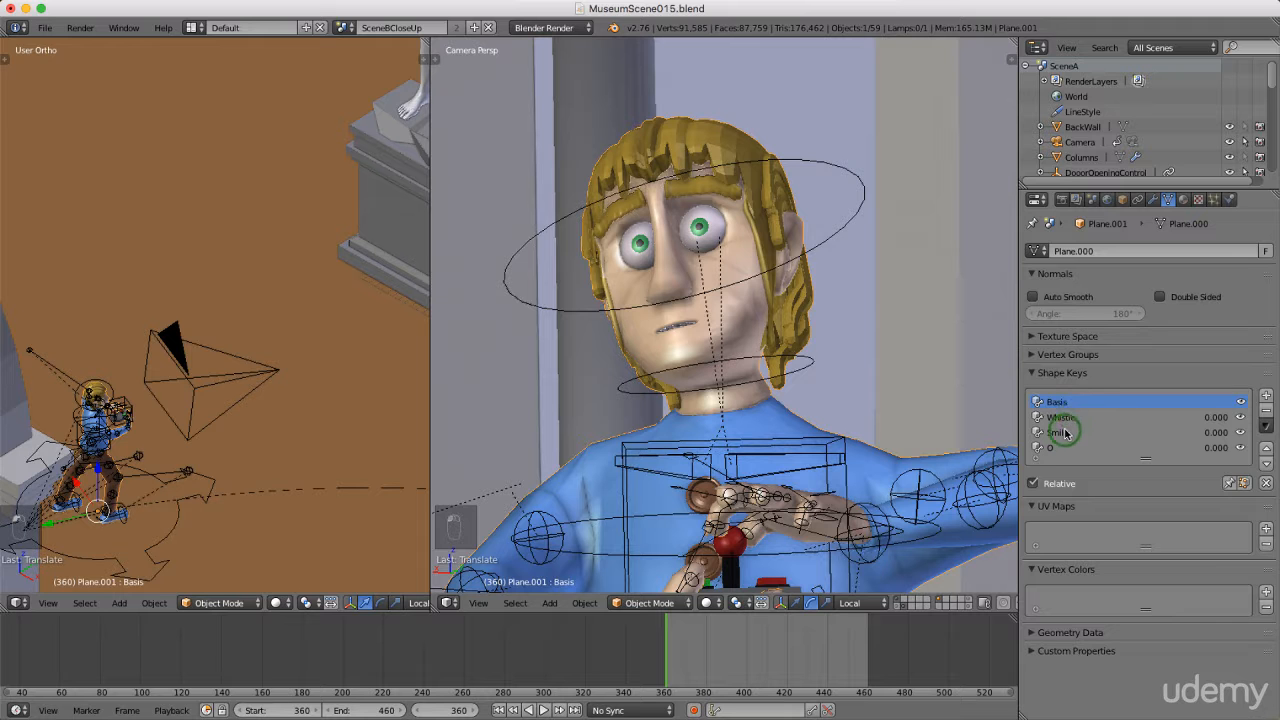
click(1062, 432)
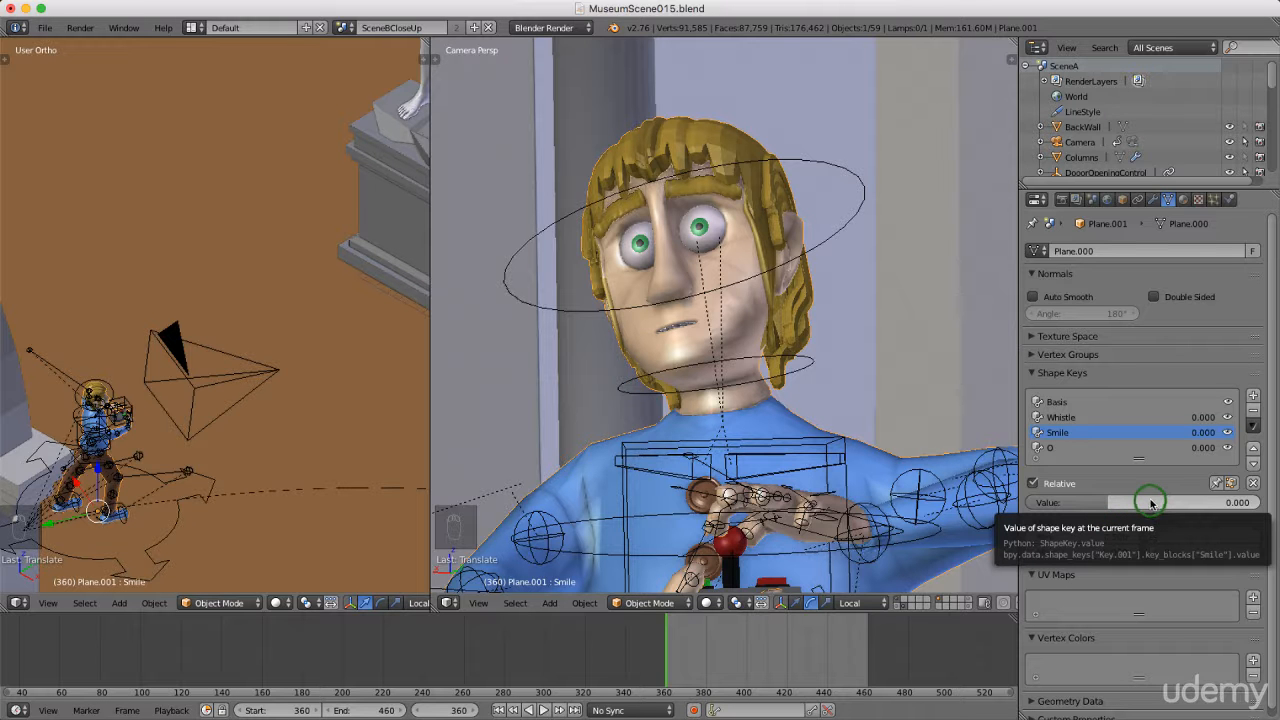
key(i)
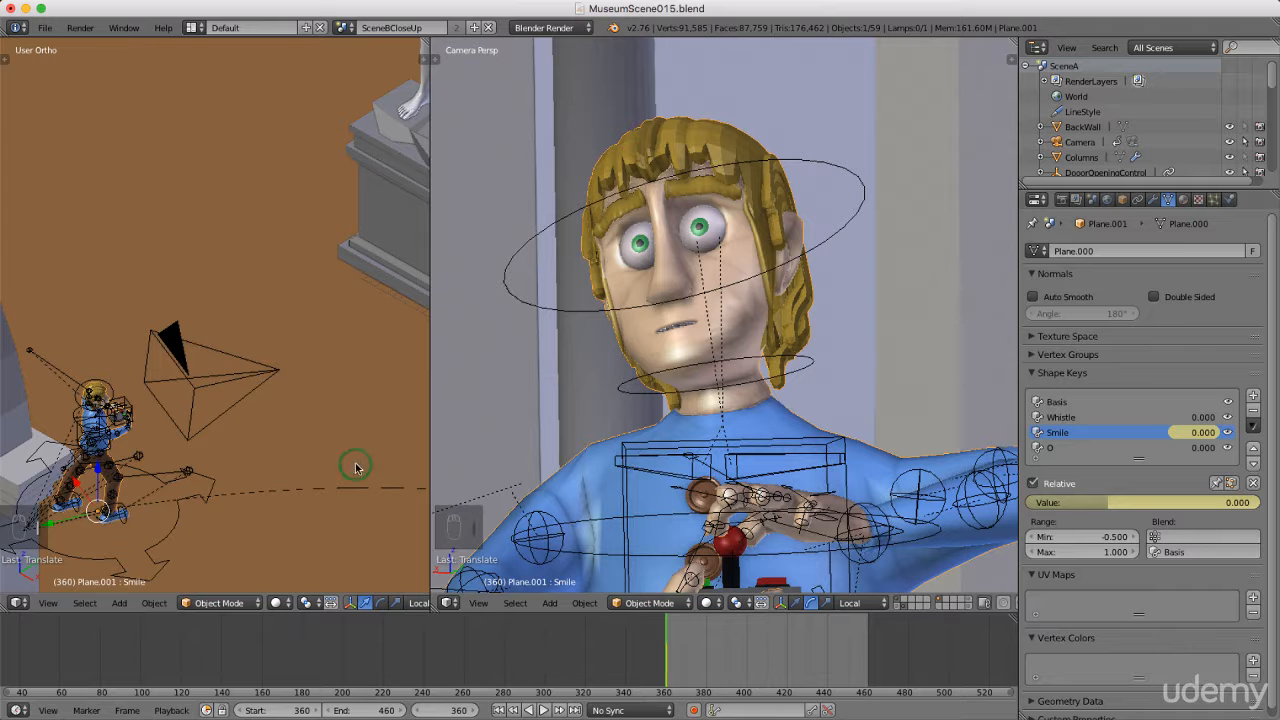
- Turn the close-up camera slightly about Z and shift it sideways to re-center the character, and keyframe its LocRotScale at frame 360
right_click(236, 400)
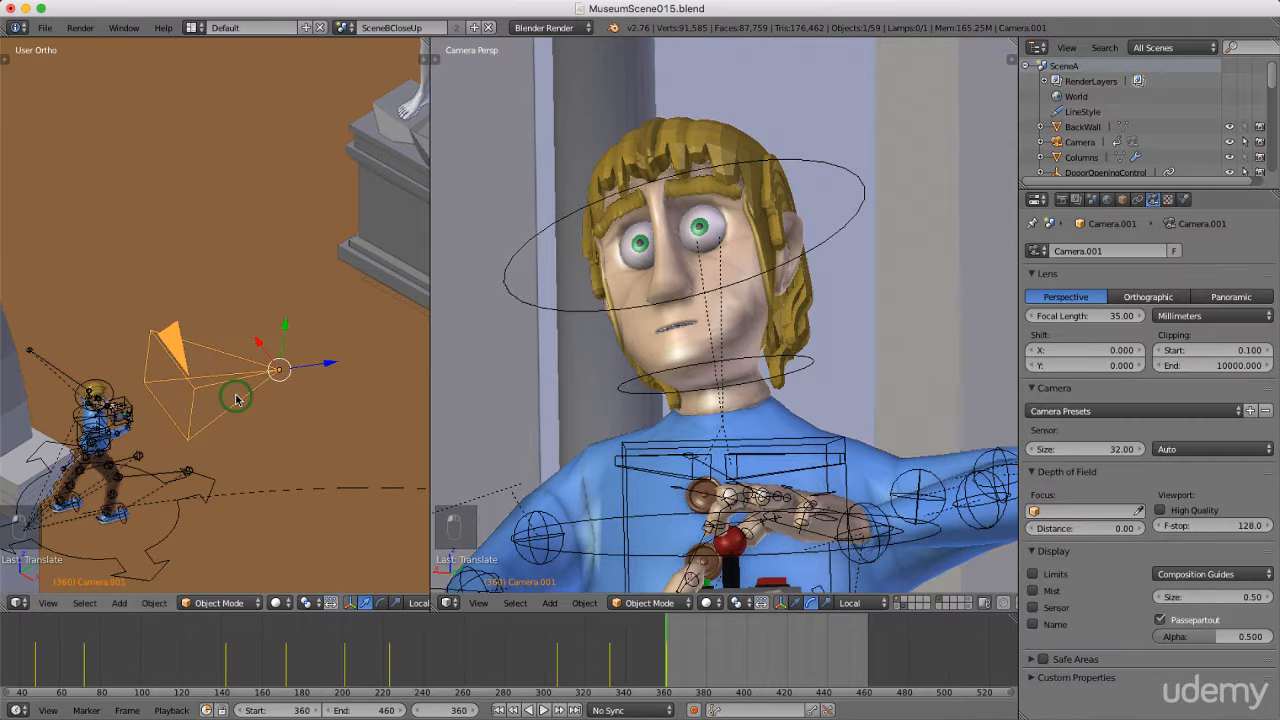
scroll(672, 385, down, 5)
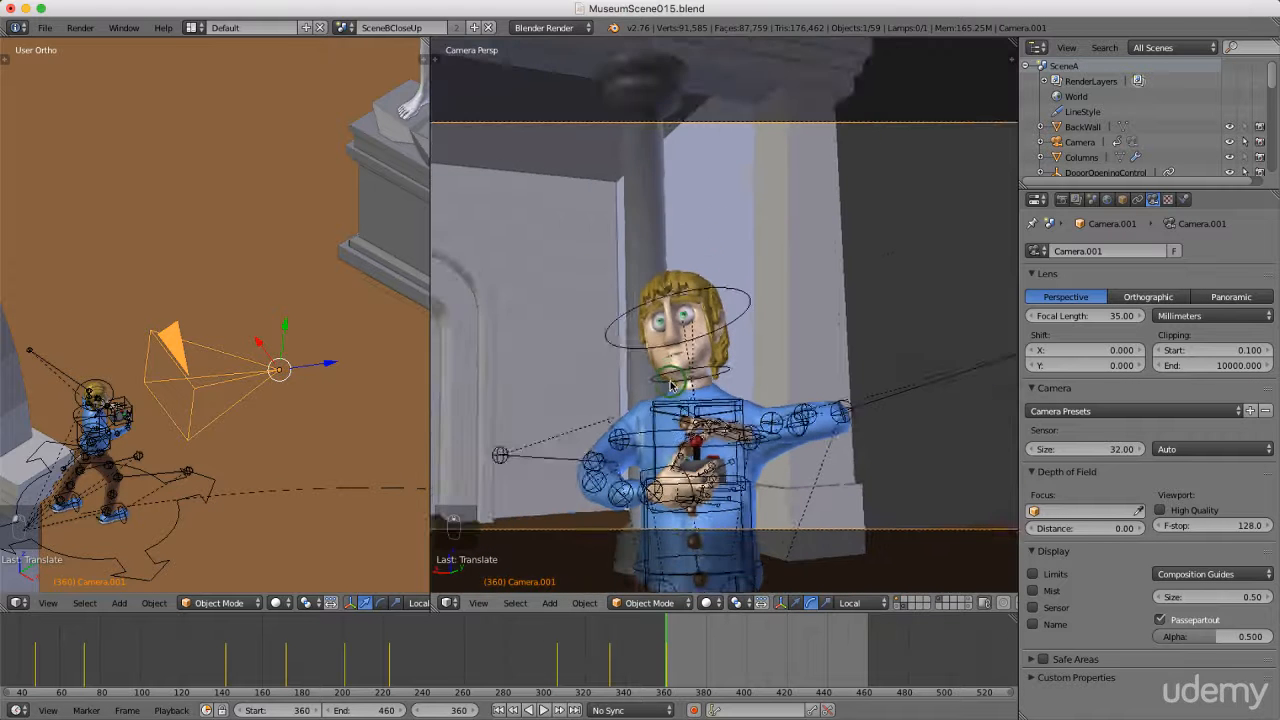
scroll(672, 385, down, 2)
scroll(672, 385, up, 1)
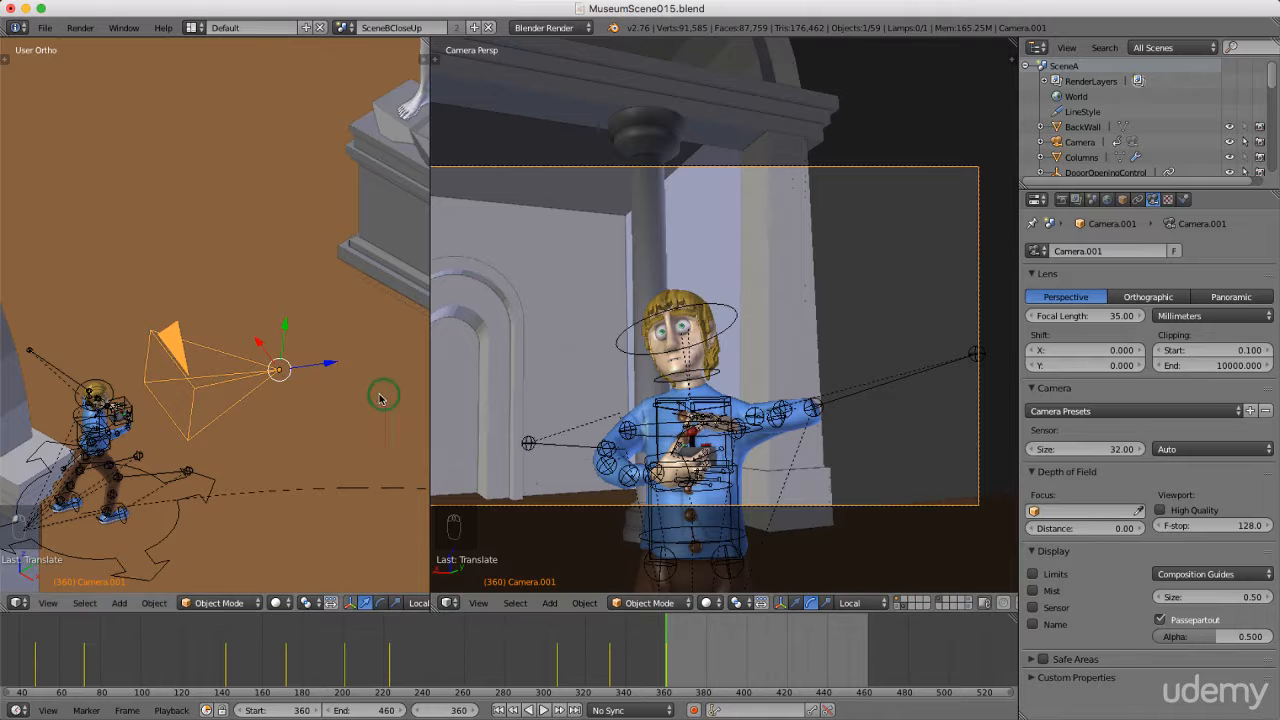
key(r)
key(z)
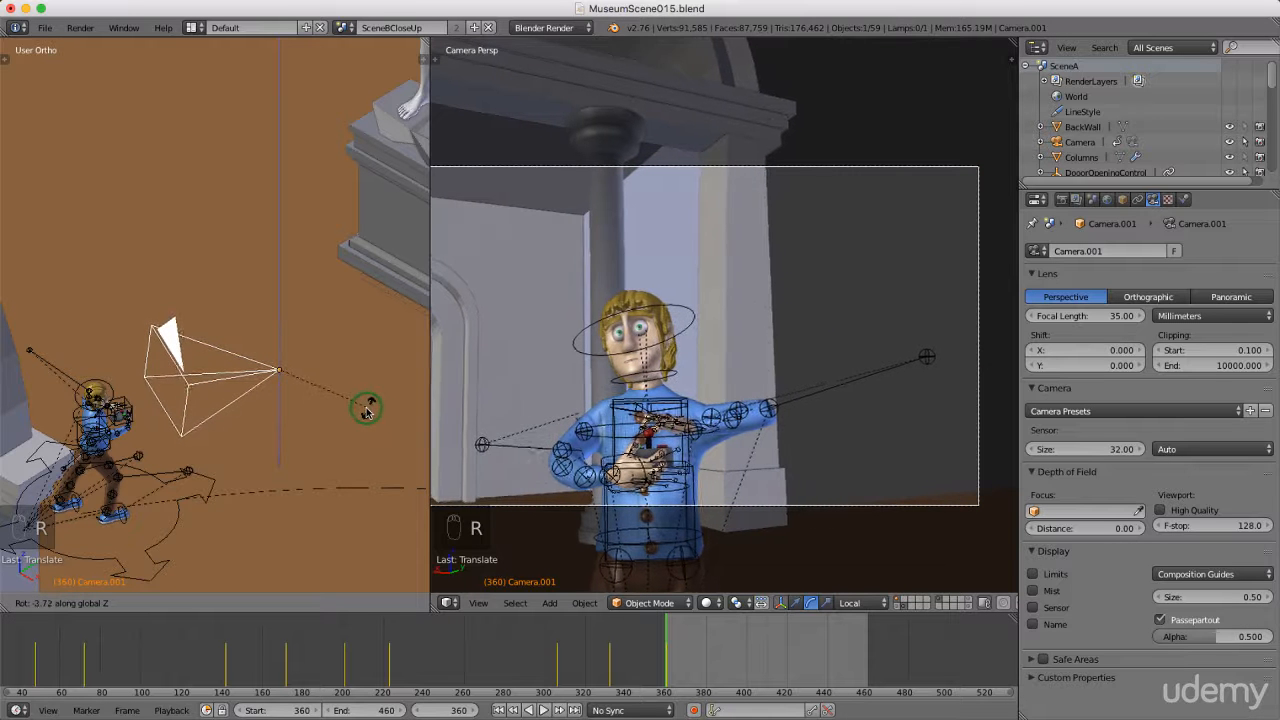
click(363, 404)
drag(251, 357, 272, 356)
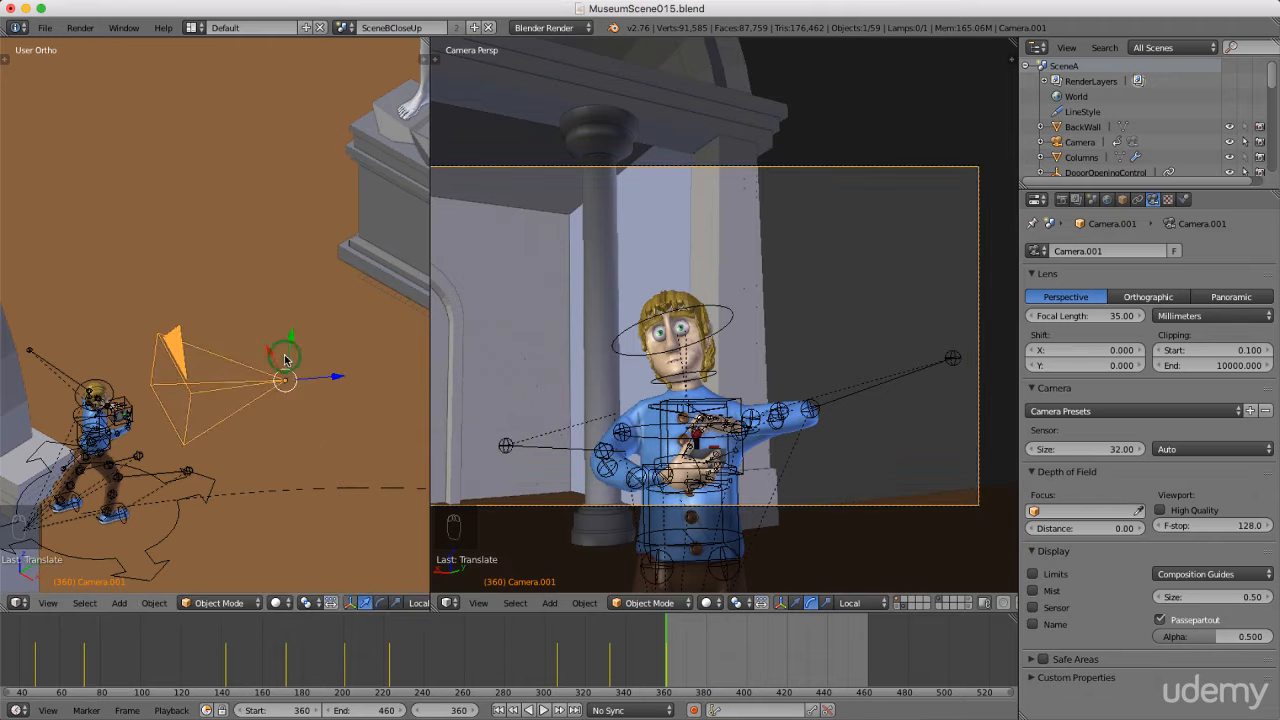
key(i)
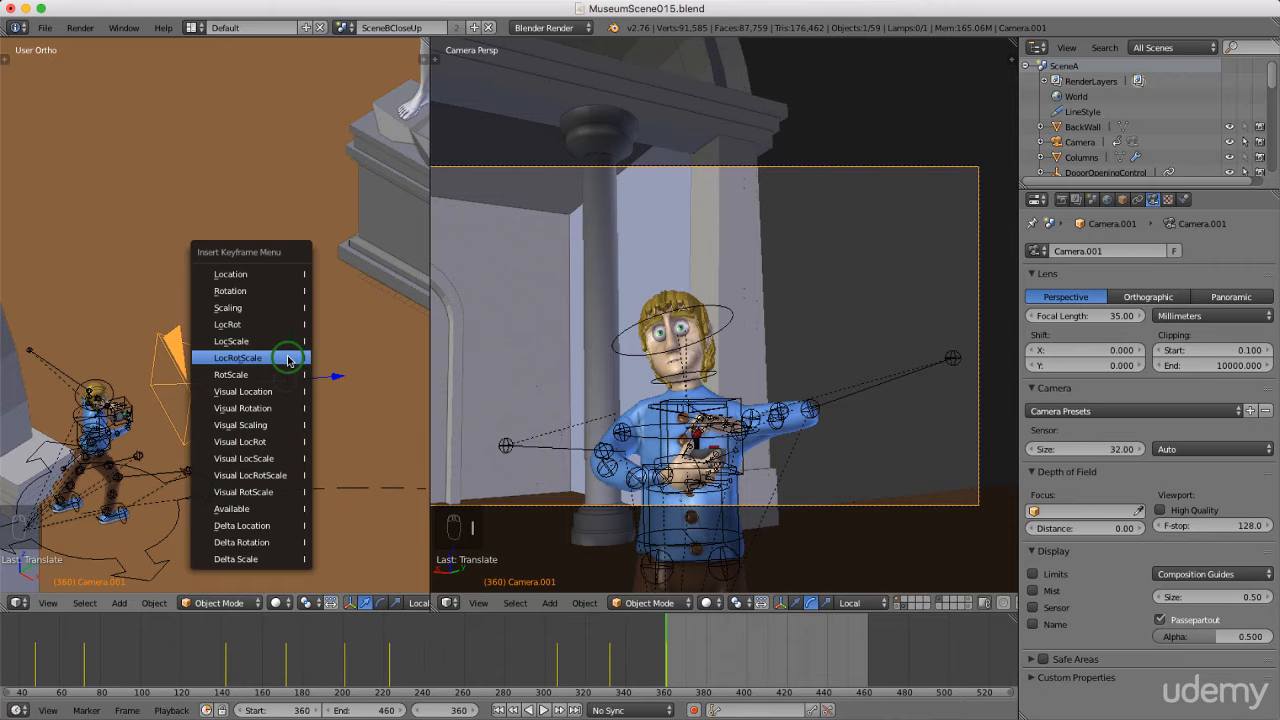
click(288, 360)
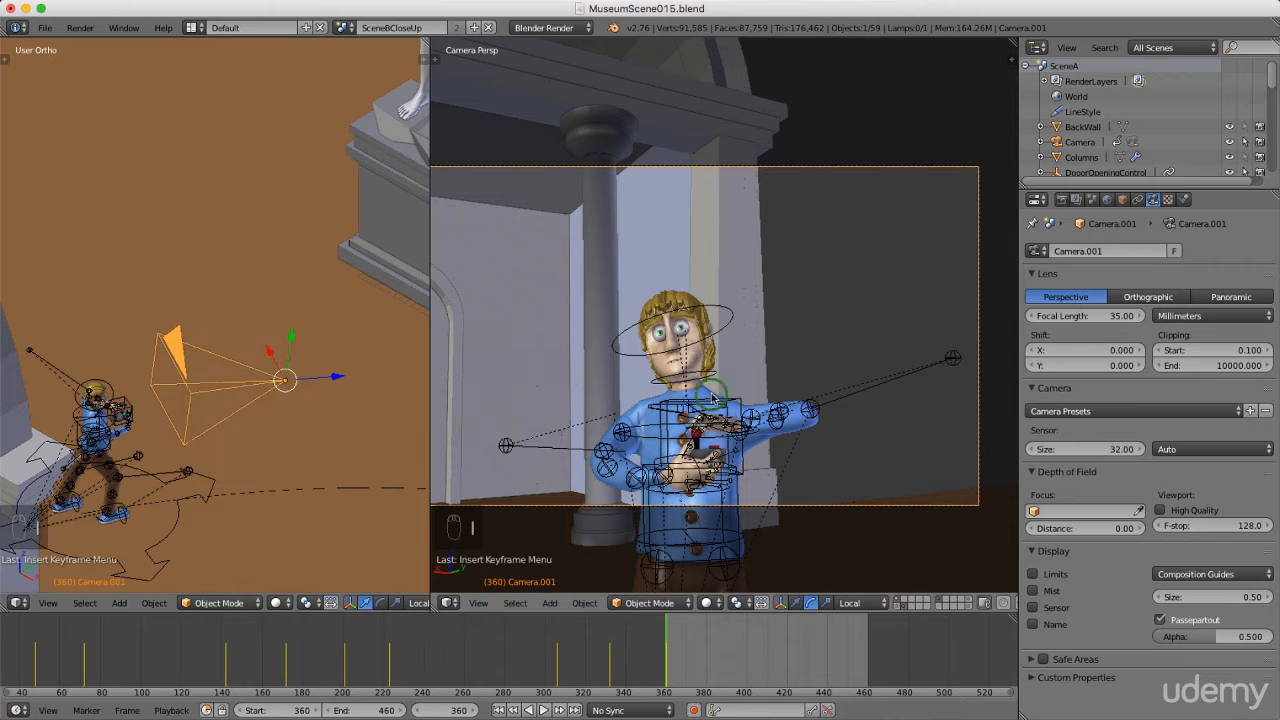
- Select the character's mesh again, go to frame 369, and set its Smile shape key to -0.460
scroll(680, 362, up, 2)
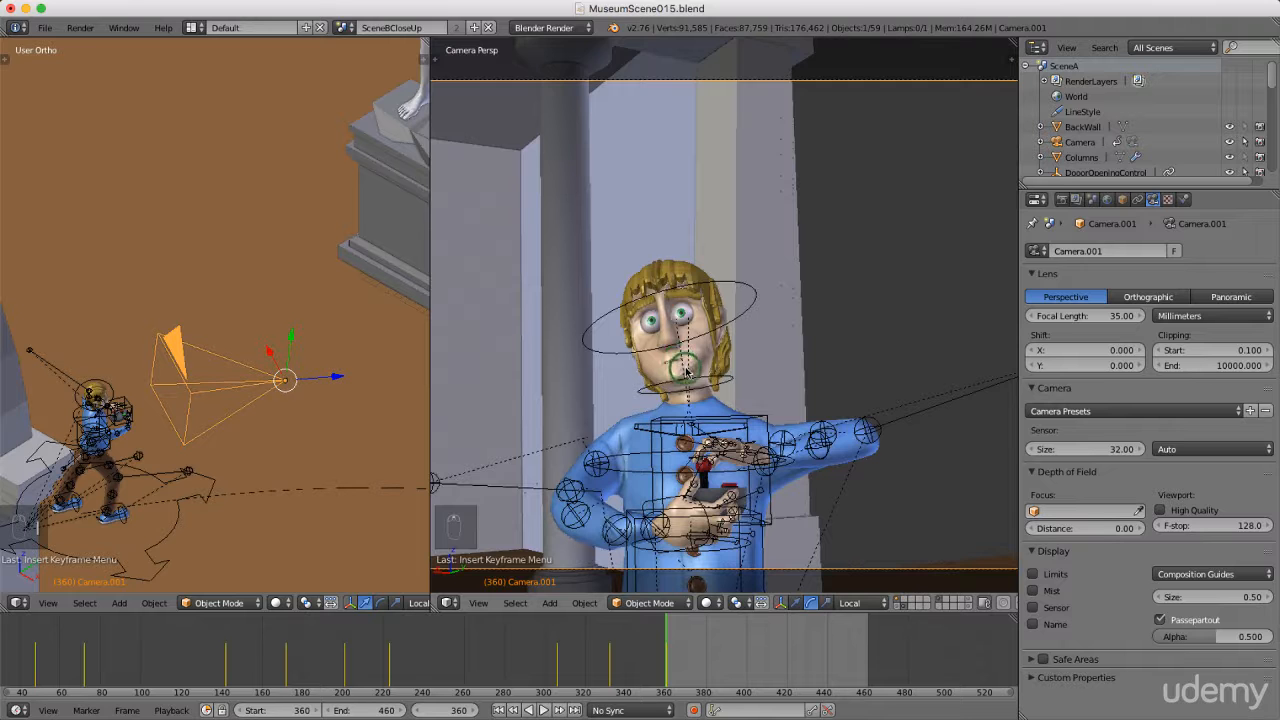
scroll(680, 365, down, 1)
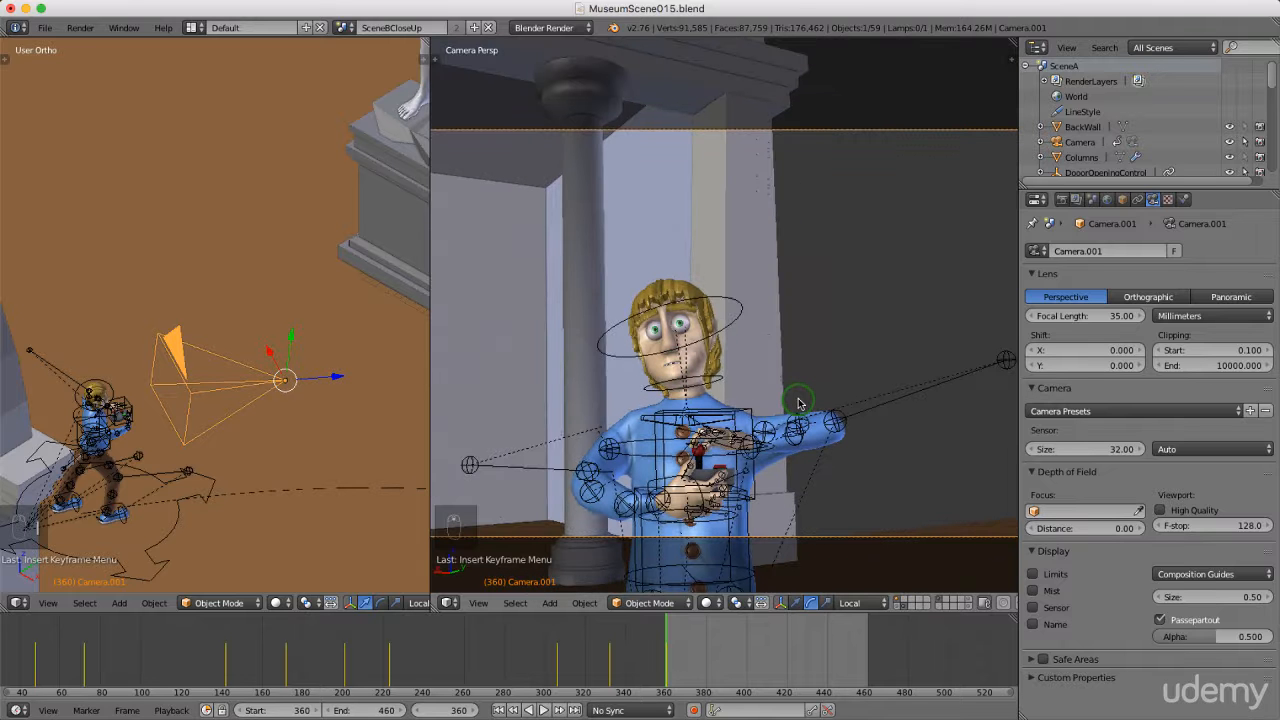
right_click(683, 293)
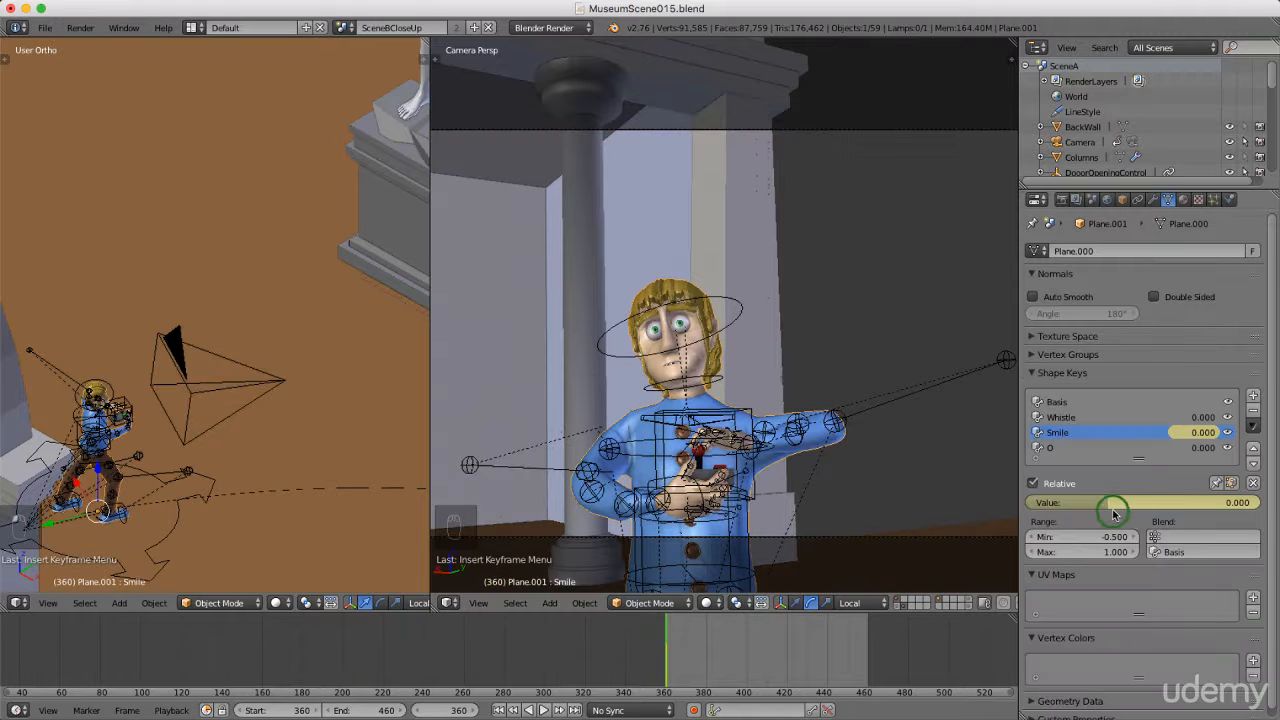
click(682, 640)
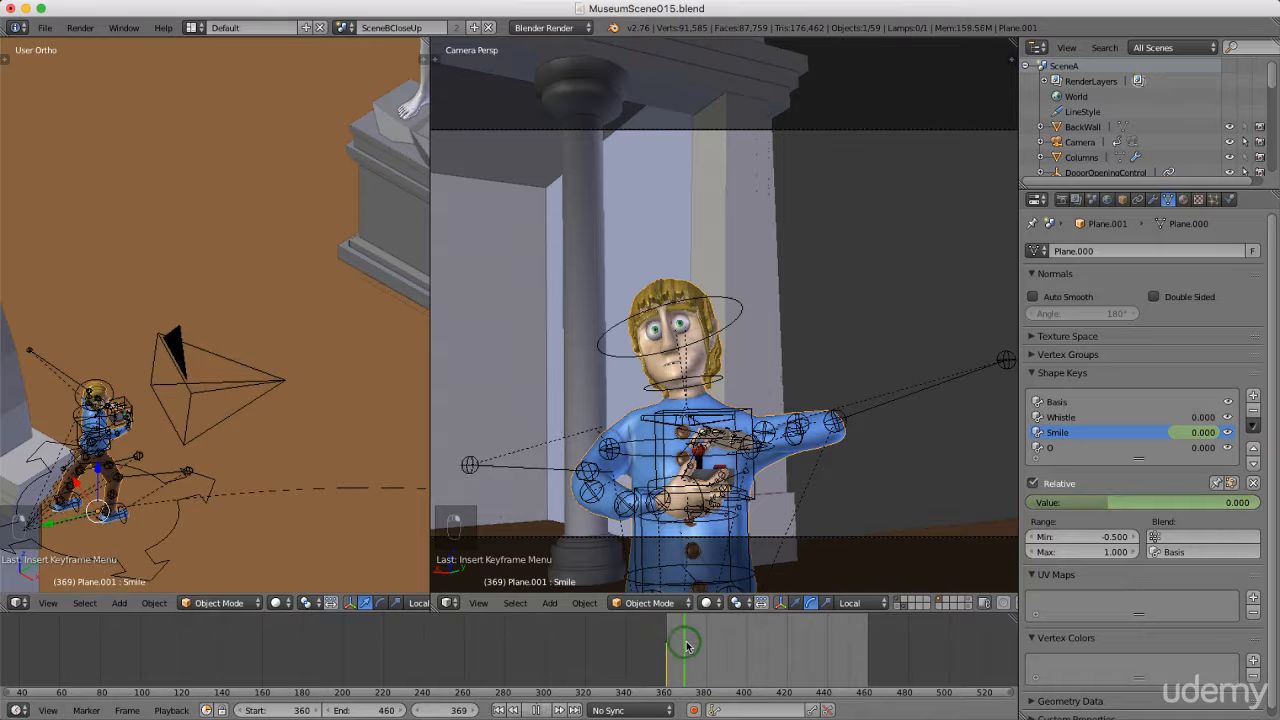
drag(1106, 502, 1106, 502)
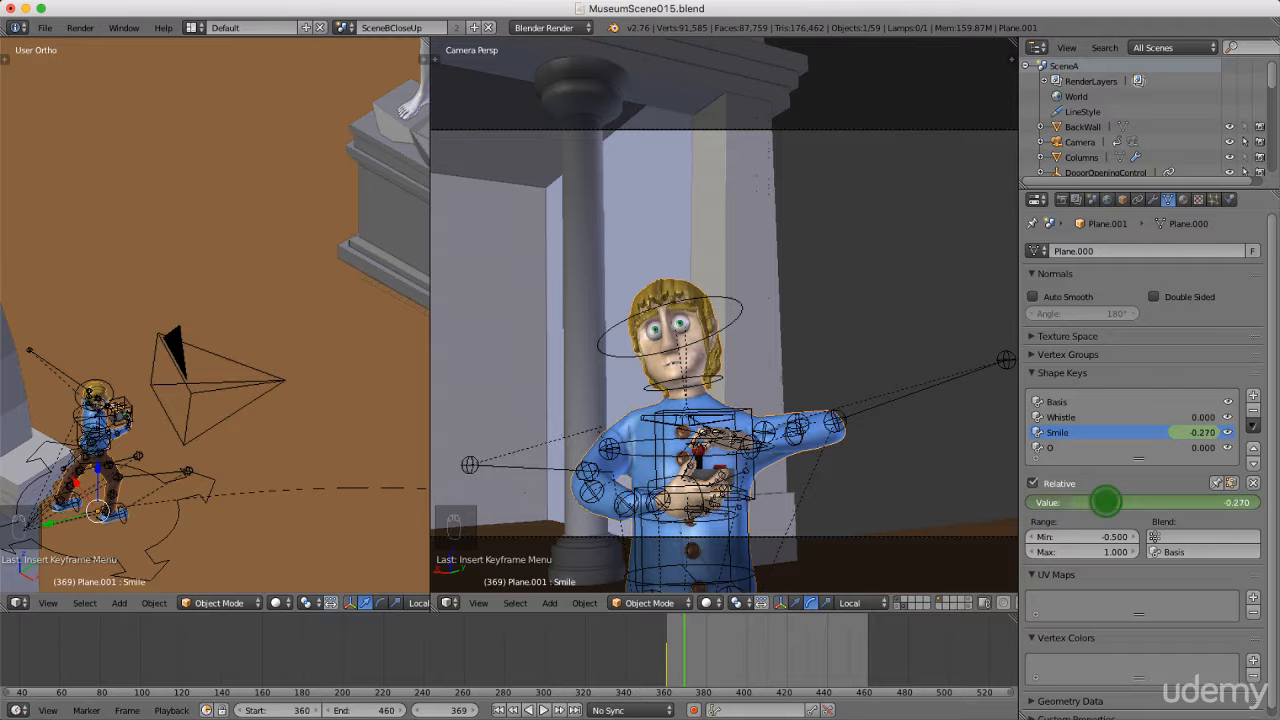
drag(1106, 502, 1105, 502)
scroll(591, 321, up, 5)
scroll(591, 321, down, 3)
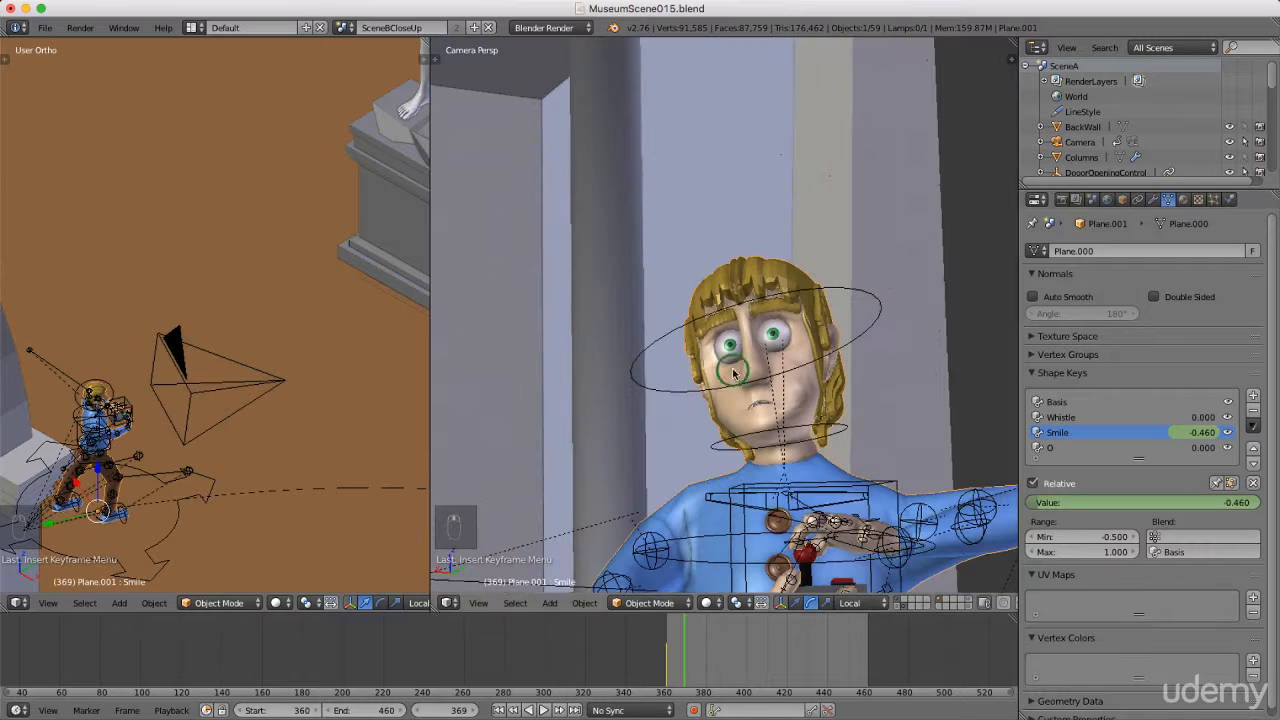
- Set the character's O shape key to 0.085 and keyframe it at frame 369
click(1057, 448)
drag(1097, 495, 1105, 502)
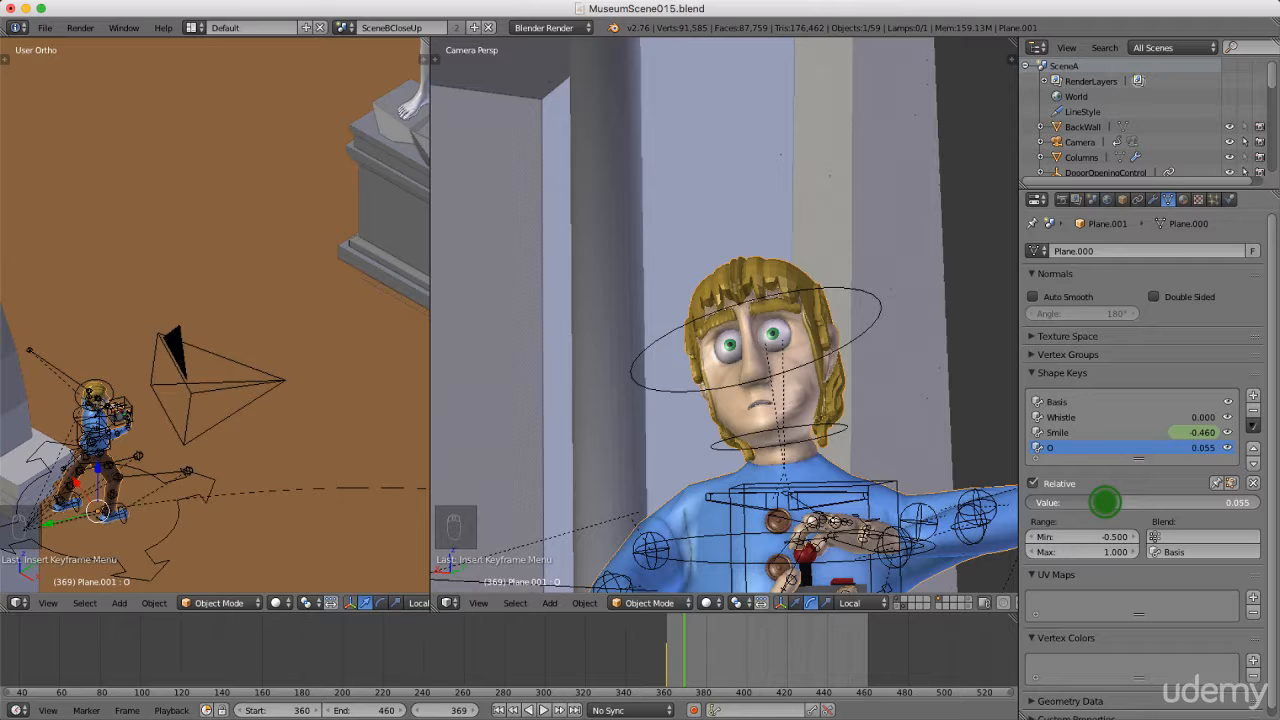
drag(1105, 502, 1105, 502)
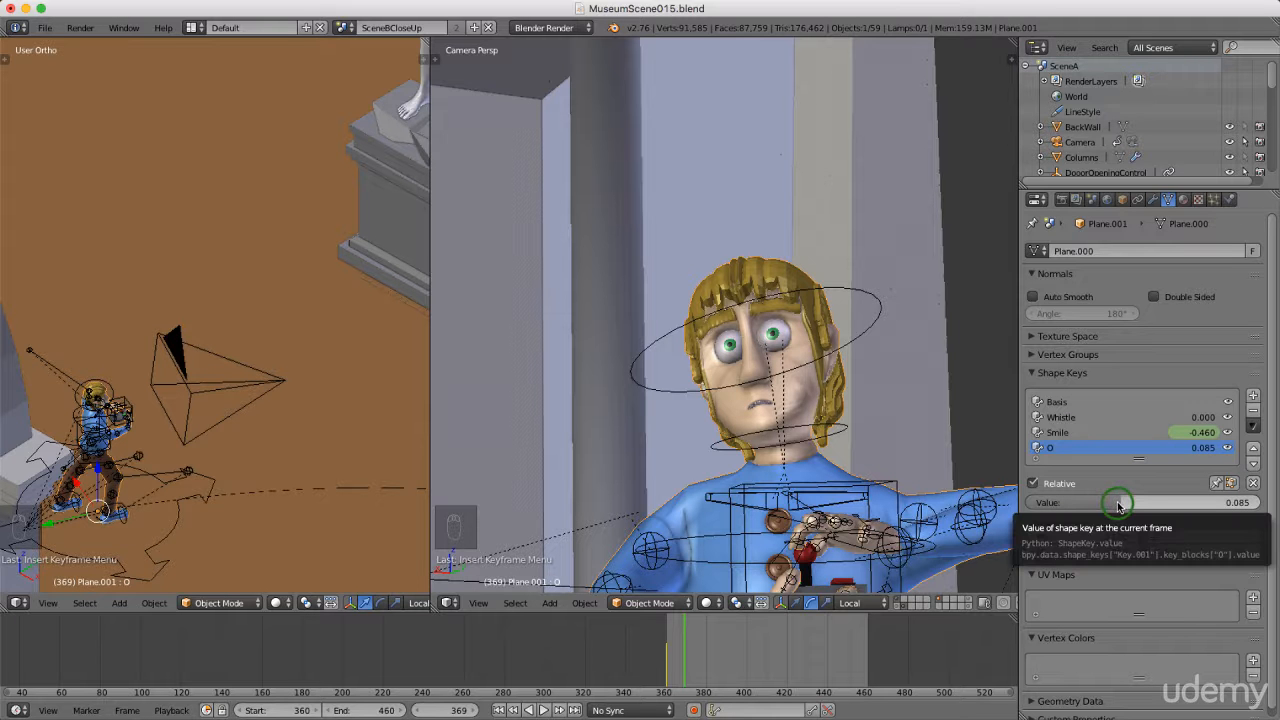
key(i)
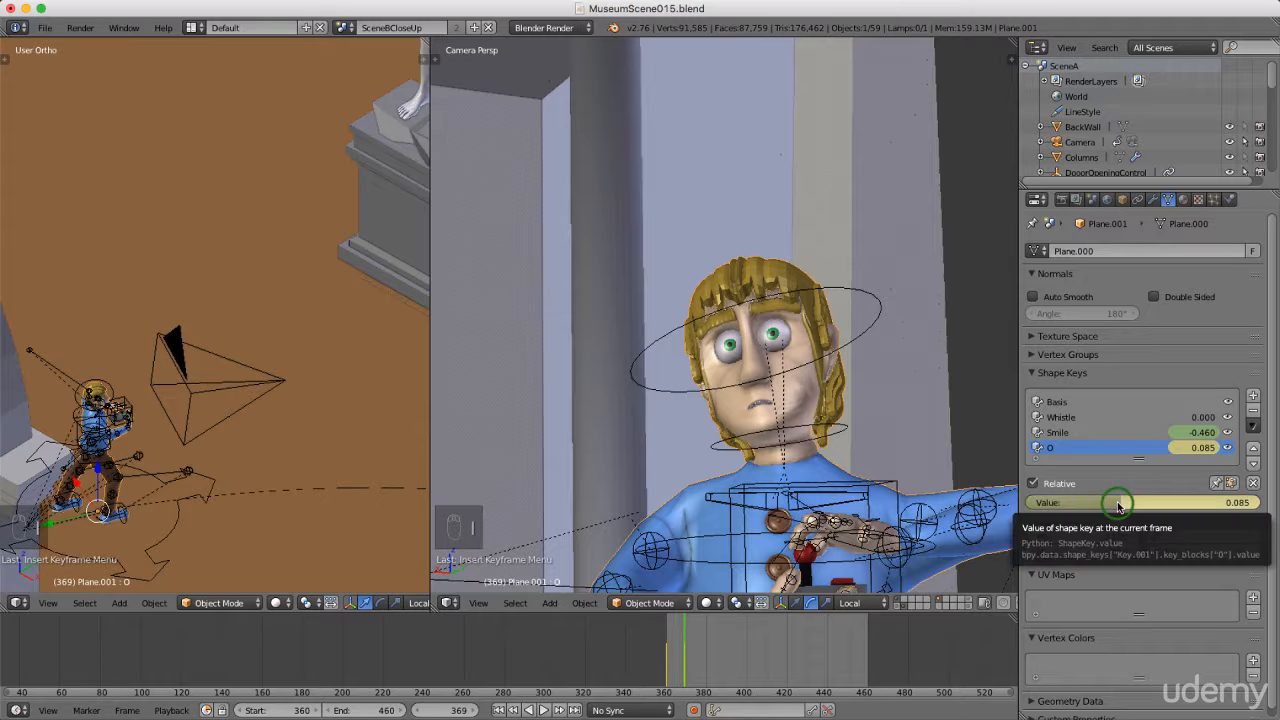
- Set the Smile shape key to -0.370 and keyframe it at frame 369
click(1062, 432)
drag(1046, 503, 1042, 500)
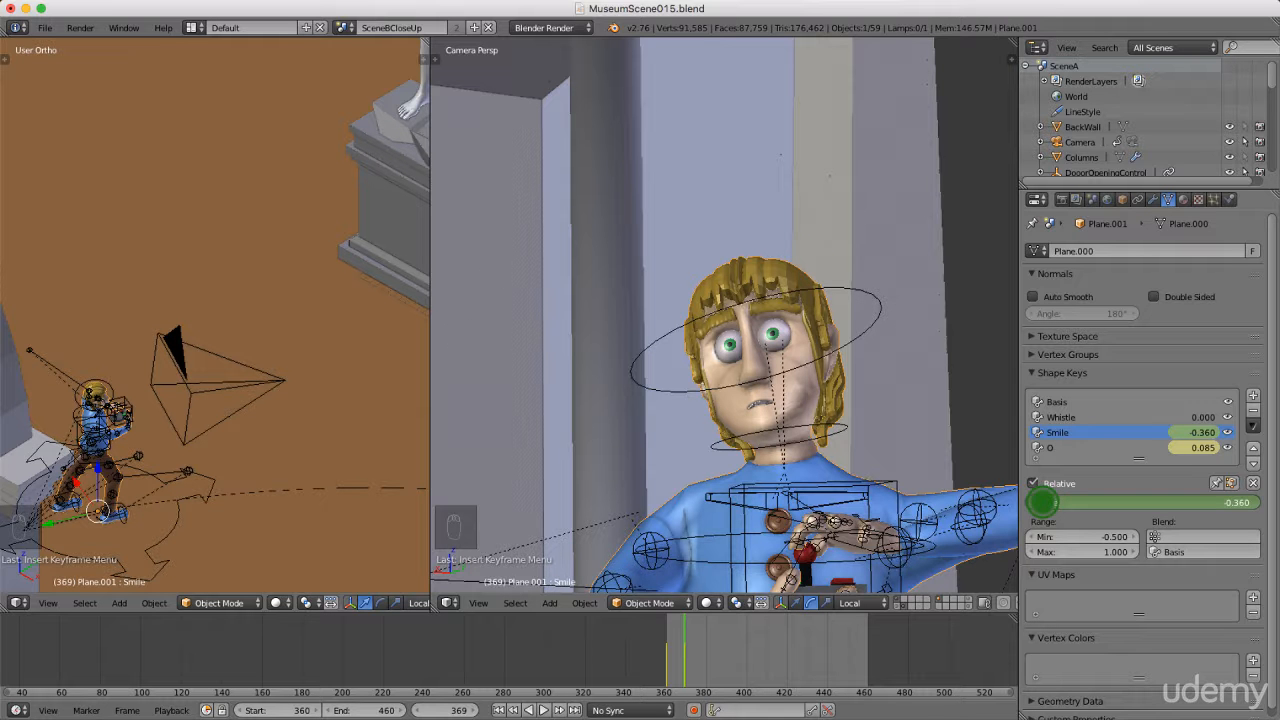
drag(1042, 502, 1040, 502)
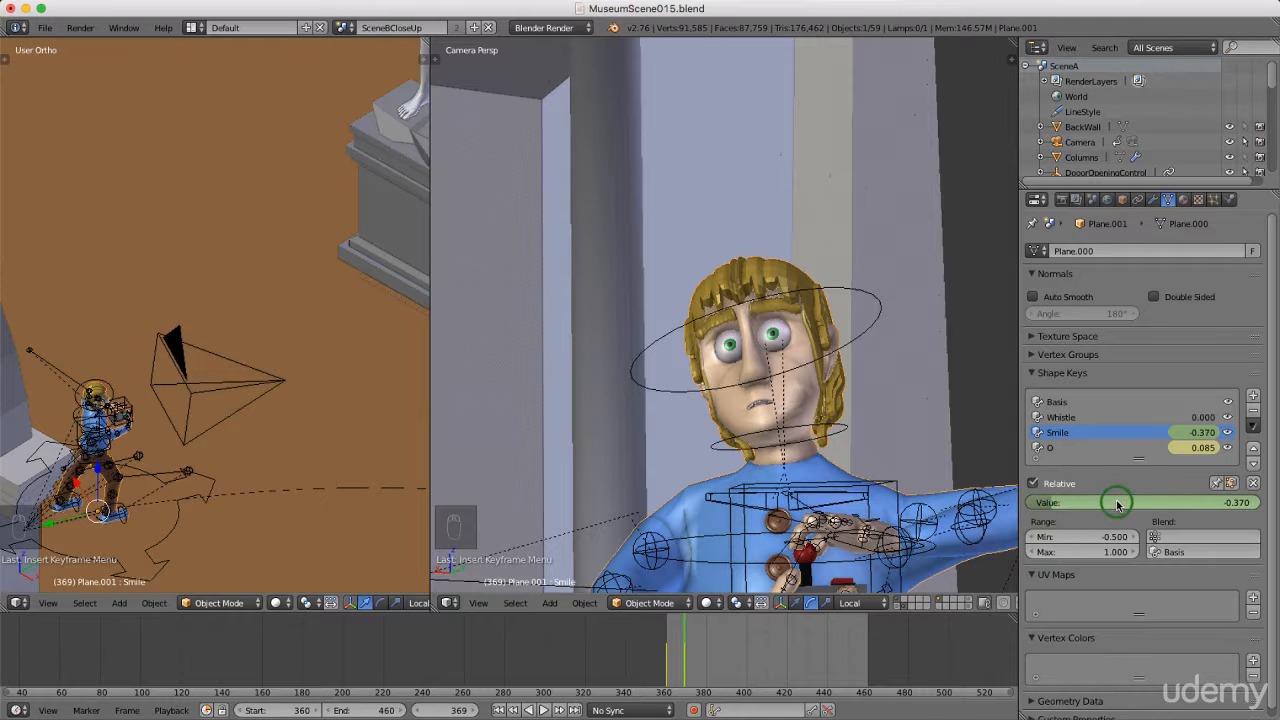
key(i)
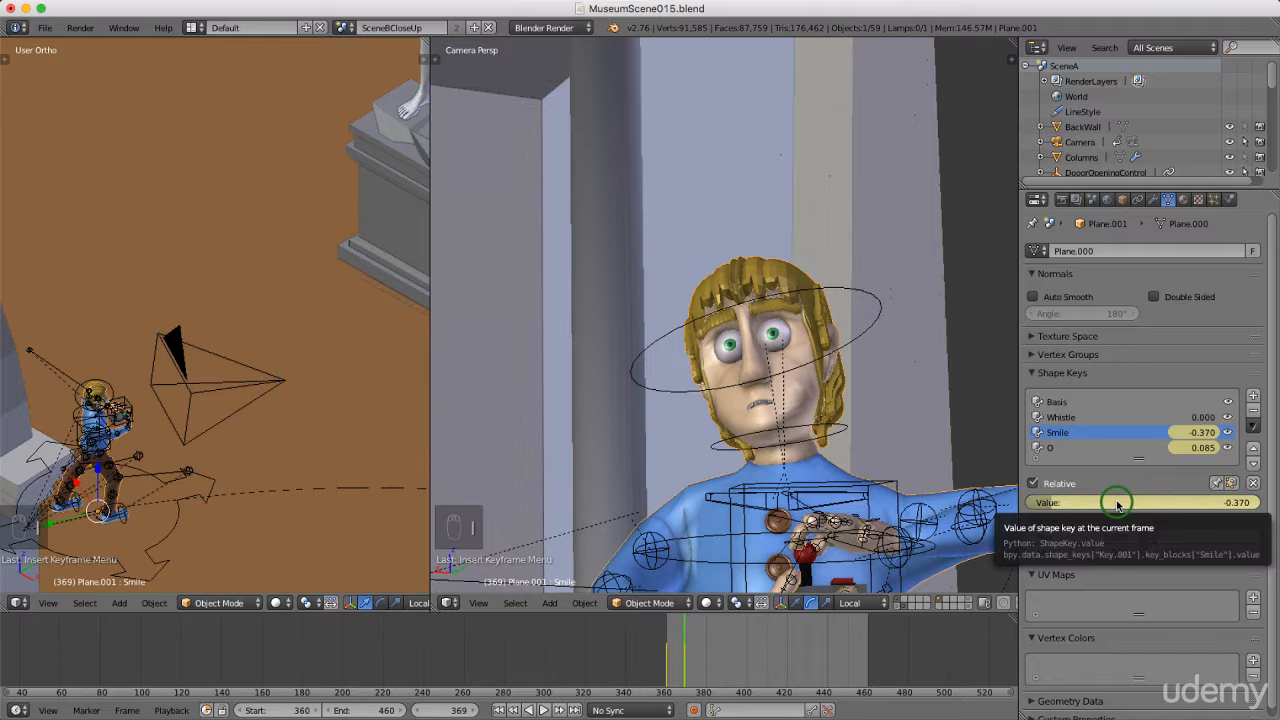
- Return to frame 360, put the character's rig in Pose Mode, and keyframe the left hand's IK control with LocRotScale
scroll(880, 442, down, 5)
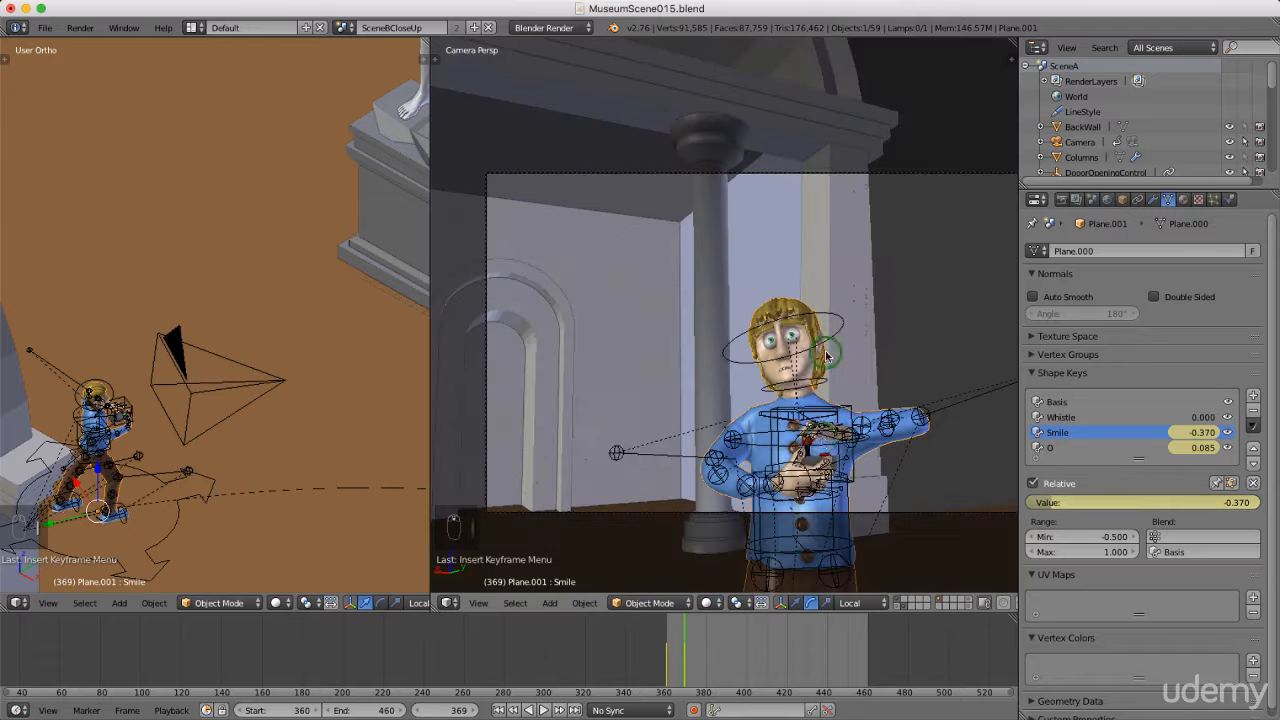
scroll(823, 442, up, 8)
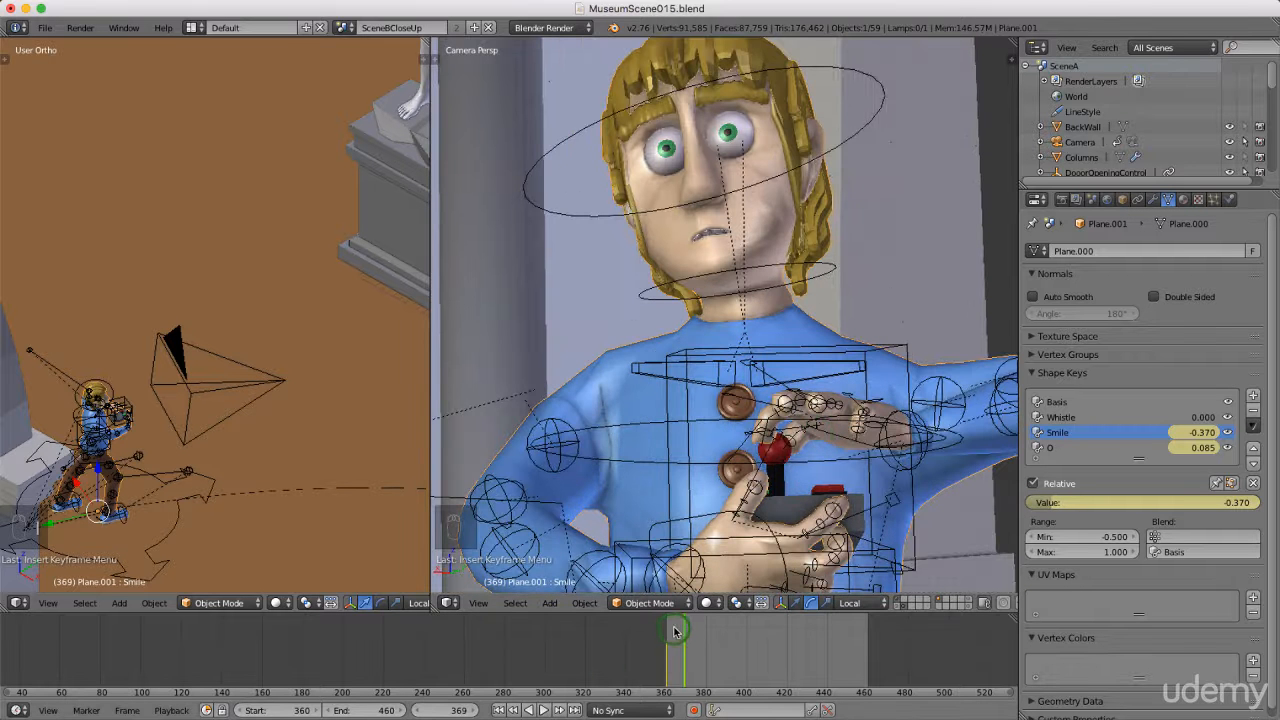
click(502, 711)
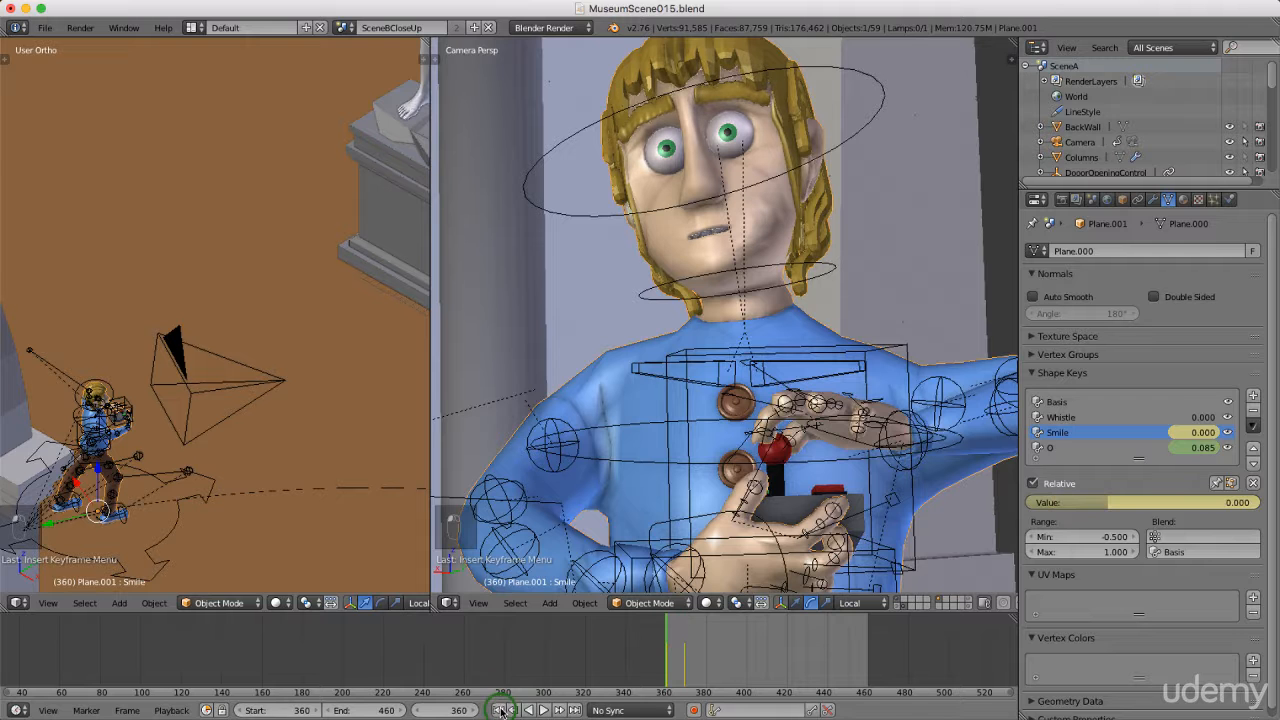
right_click(842, 439)
key(Tab)
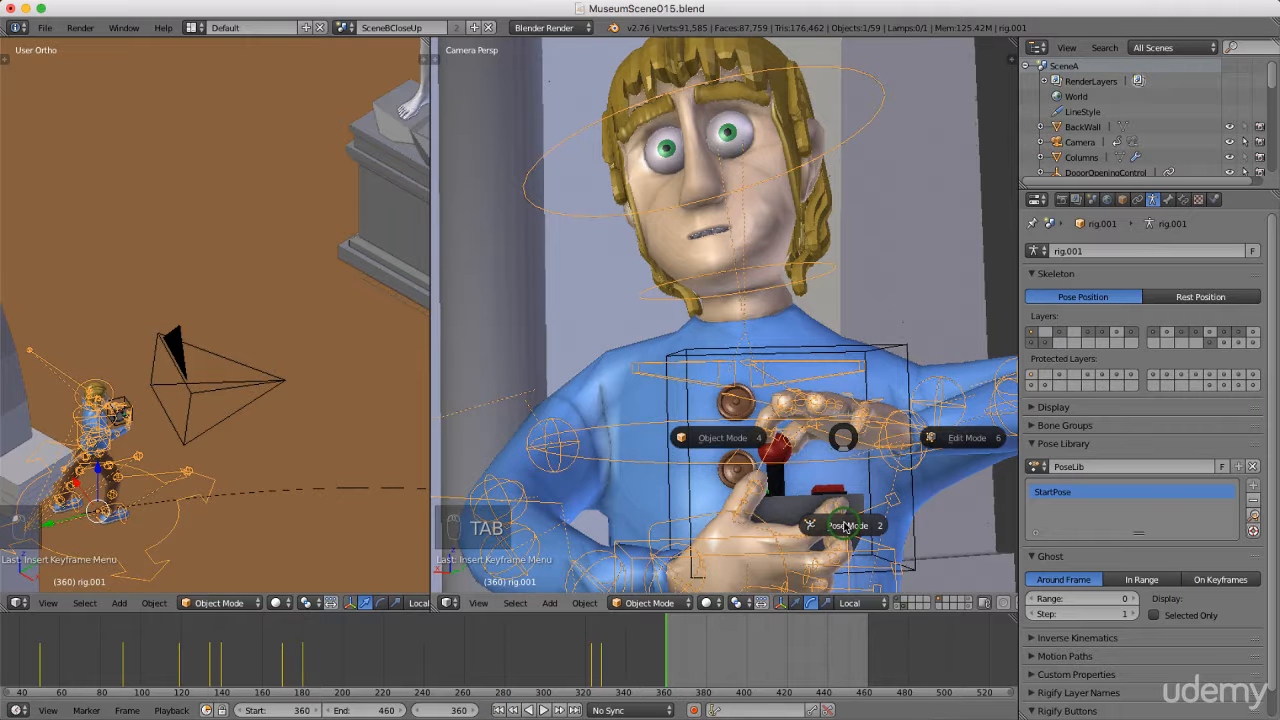
click(845, 527)
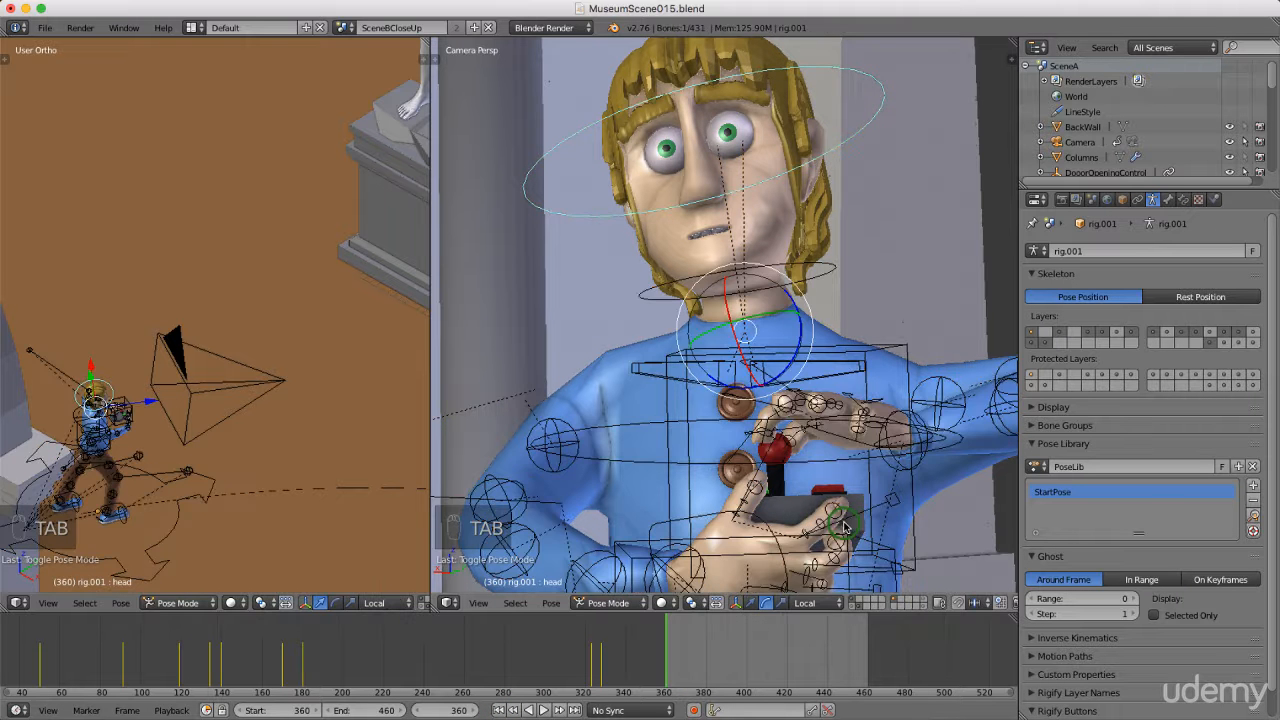
right_click(836, 435)
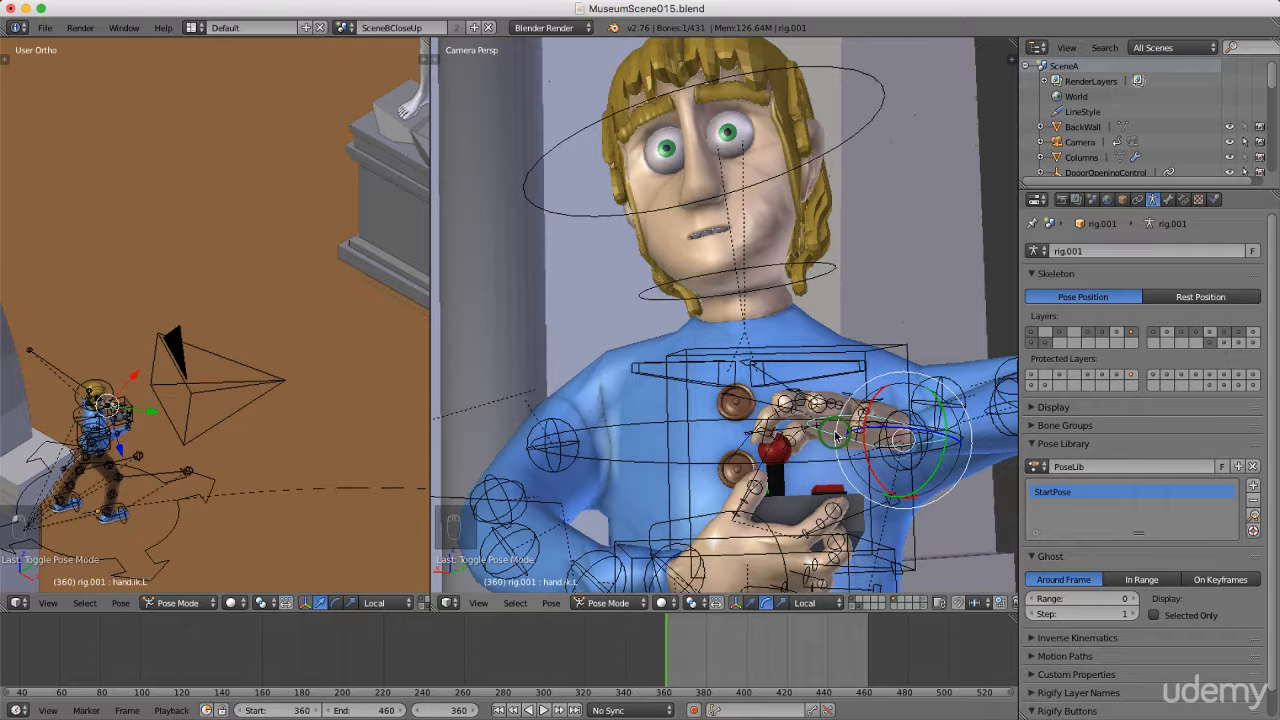
key(i)
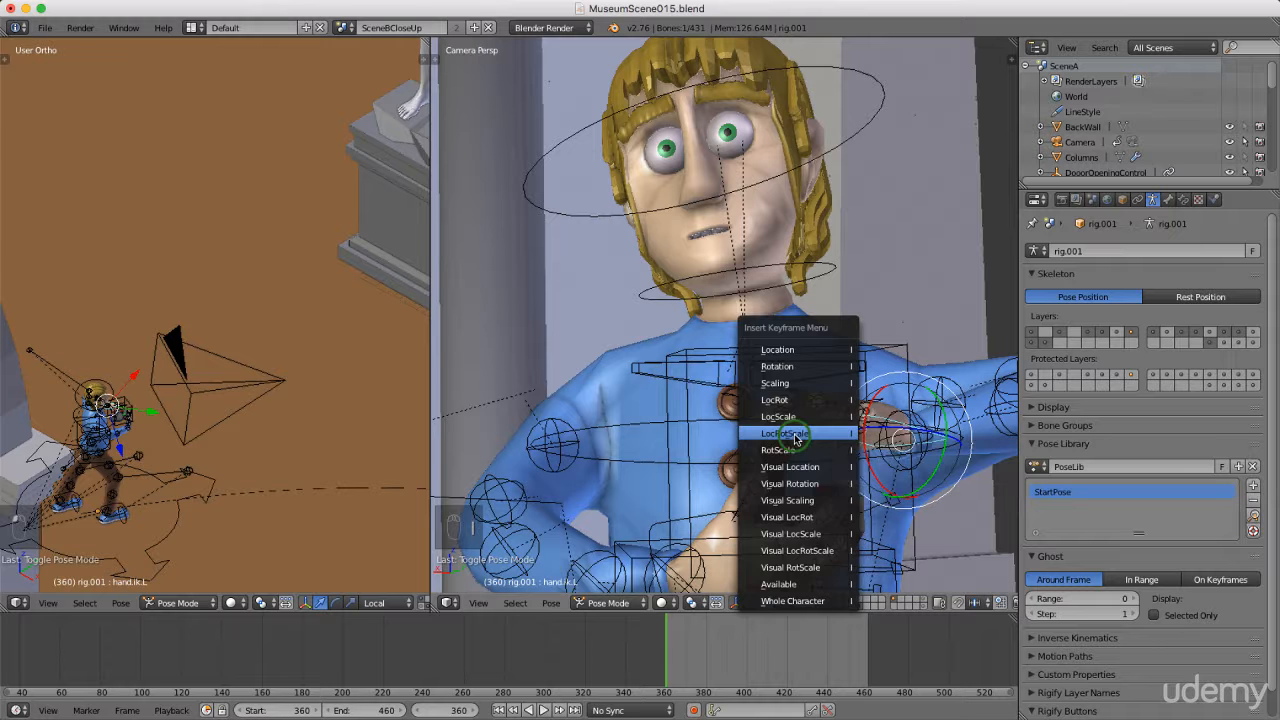
click(795, 437)
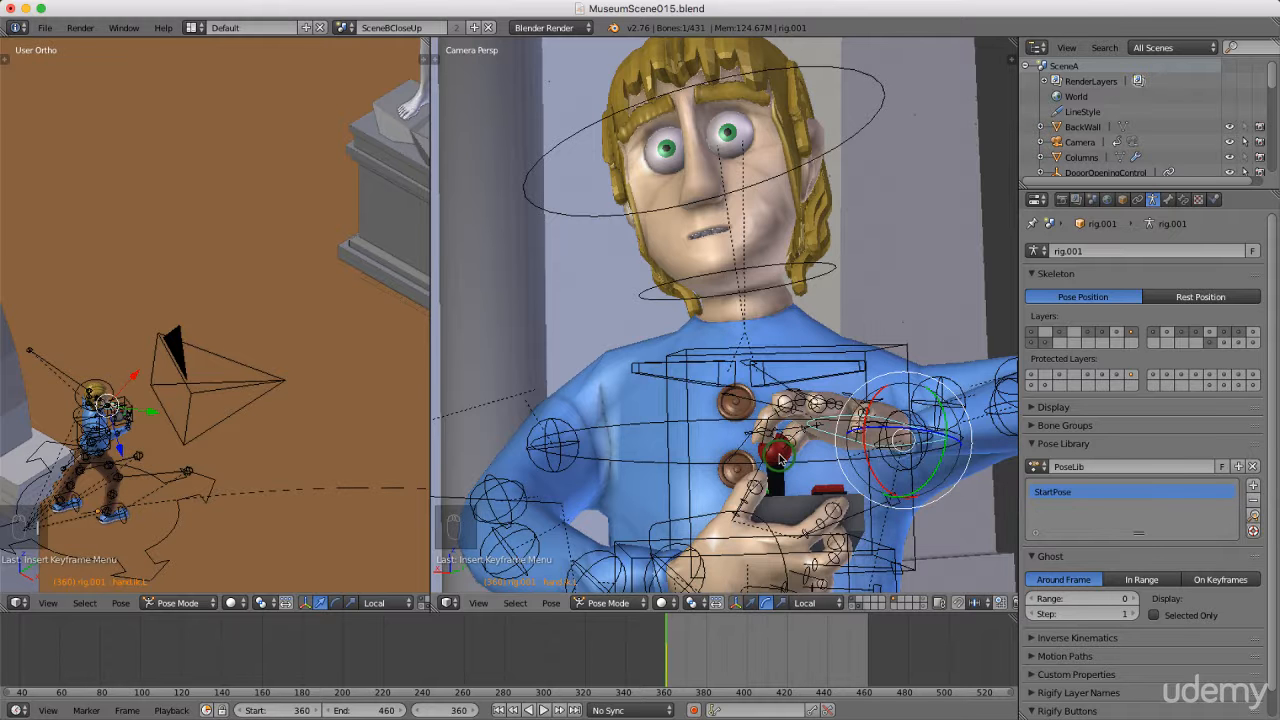
- Select the controller's red-topped joystick and keyframe its LocRotScale at frame 360
right_click(779, 458)
scroll(779, 458, up, 6)
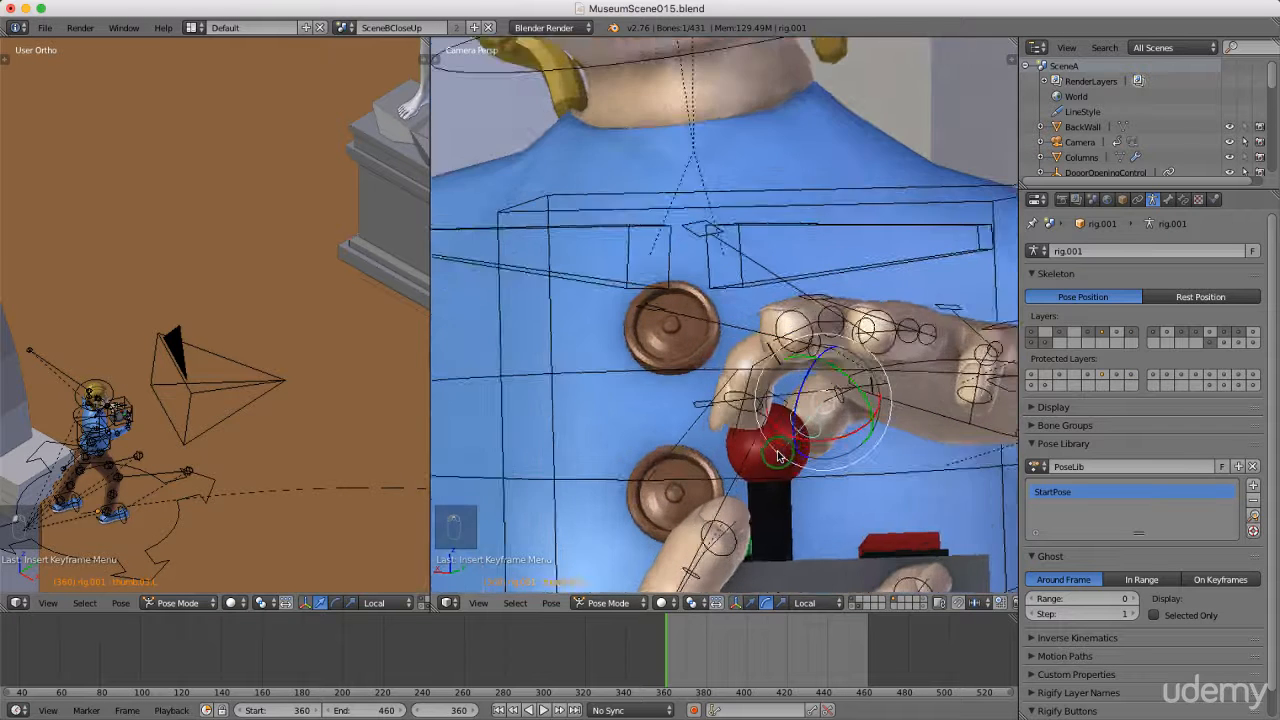
right_click(764, 464)
scroll(775, 448, down, 5)
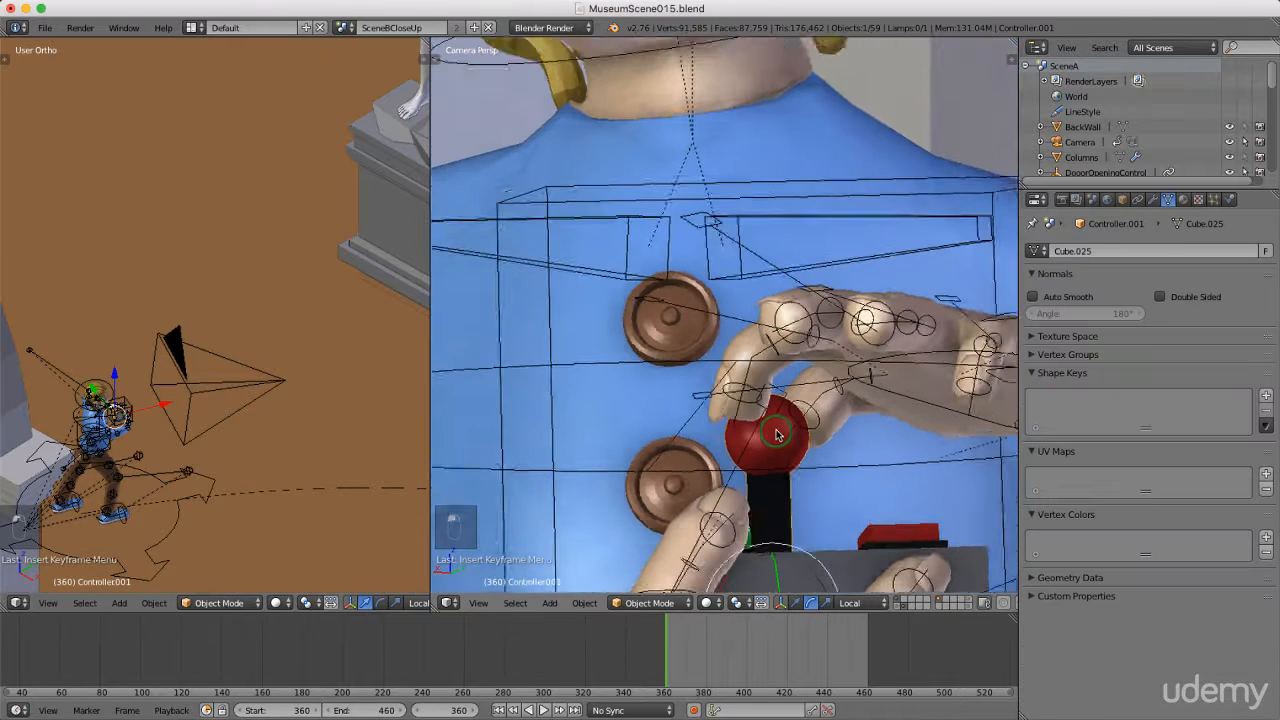
scroll(783, 444, down, 2)
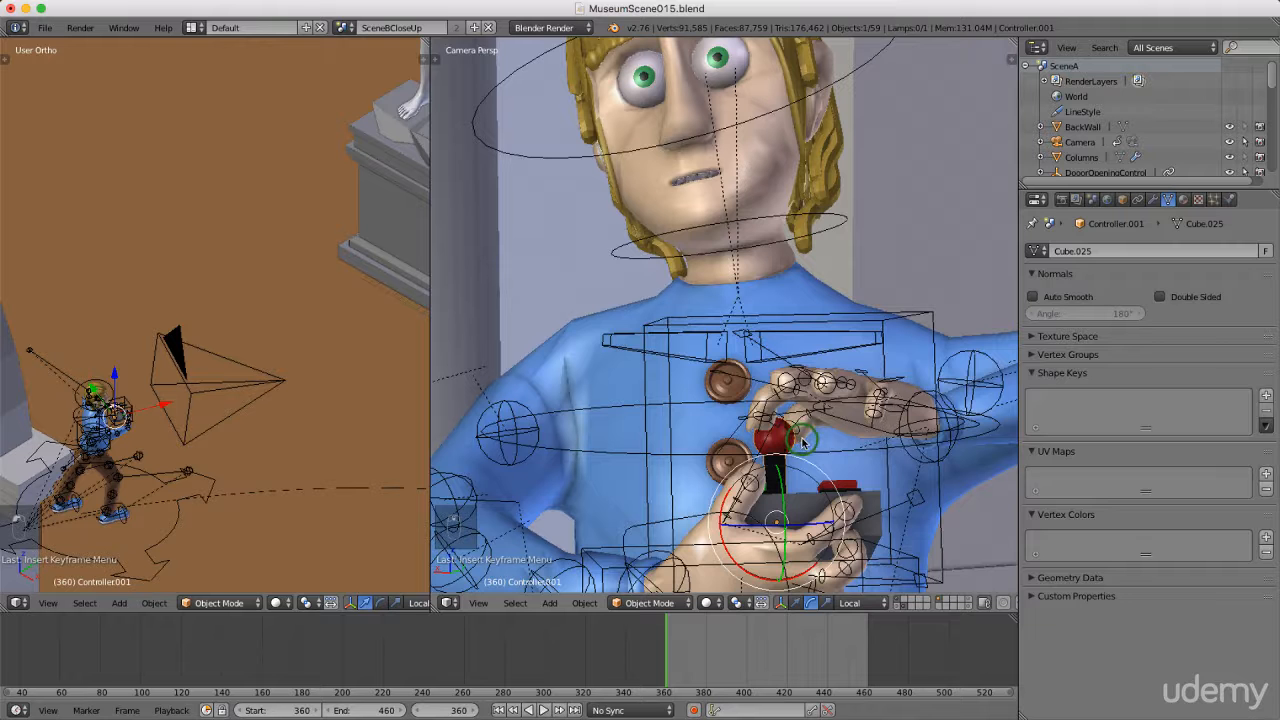
key(i)
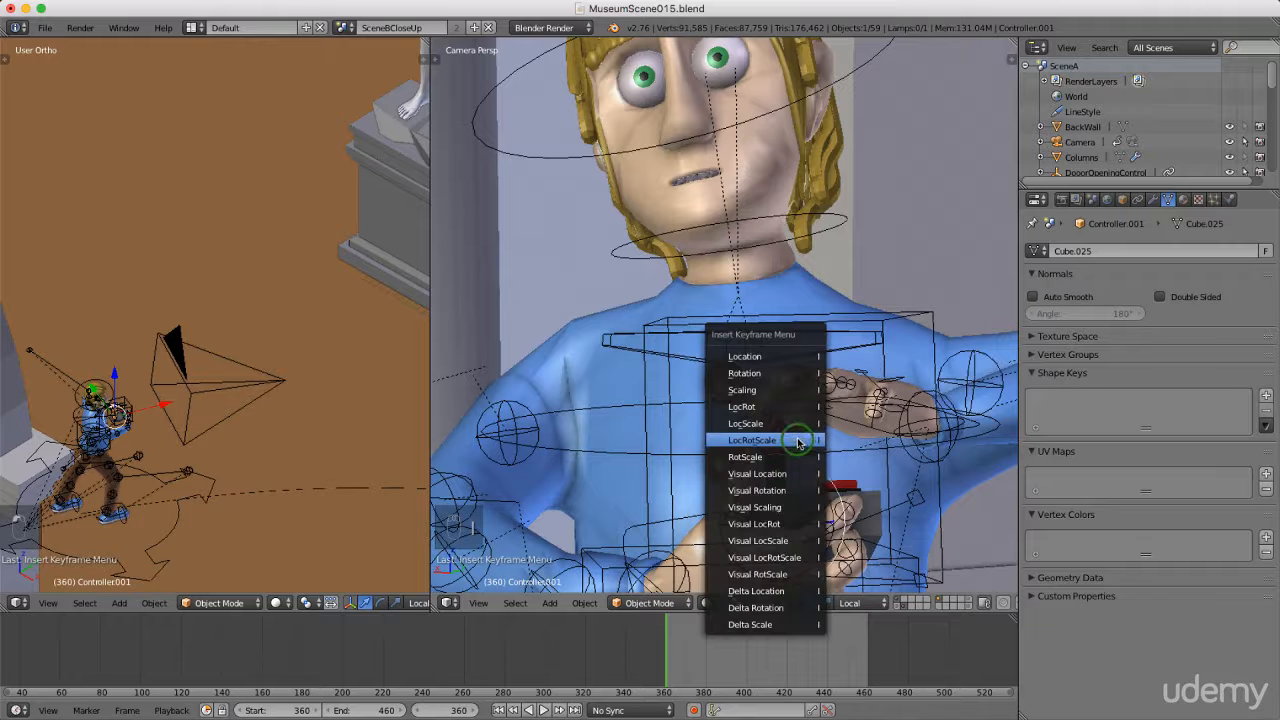
click(815, 441)
- Reselect the left hand's IK control and set the current frame to 410
right_click(846, 422)
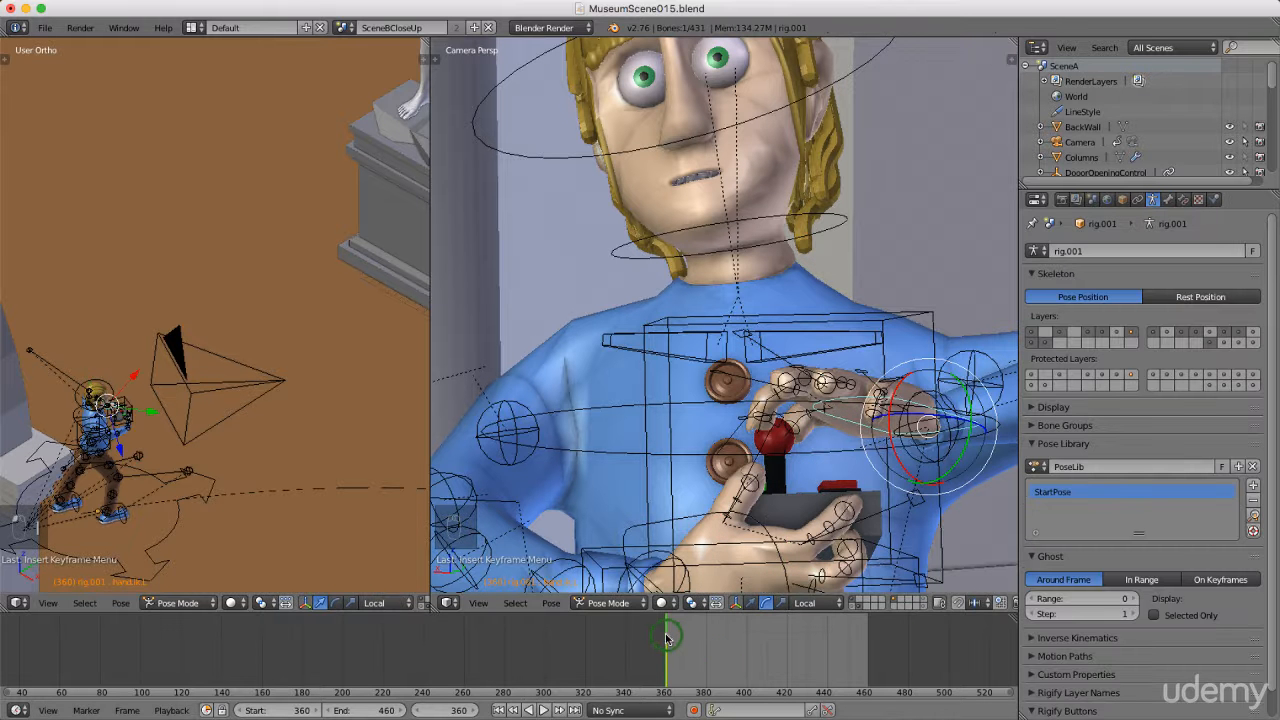
drag(666, 637, 728, 655)
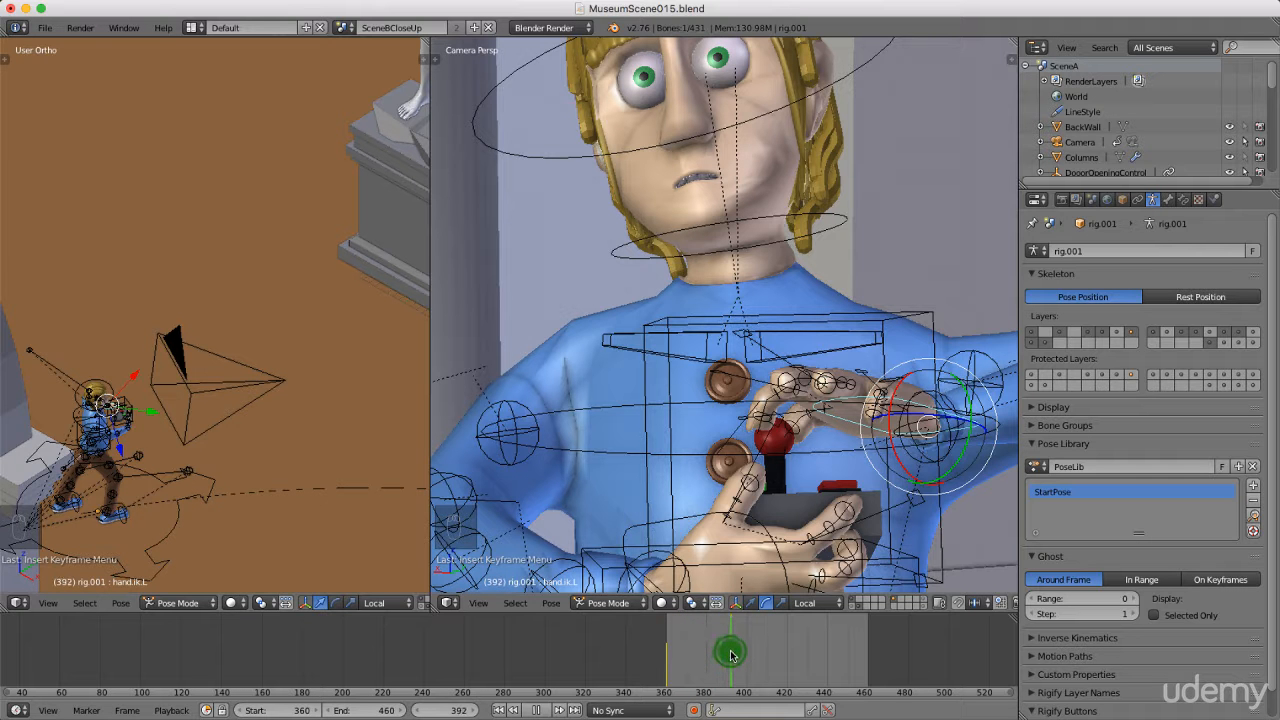
drag(731, 655, 771, 665)
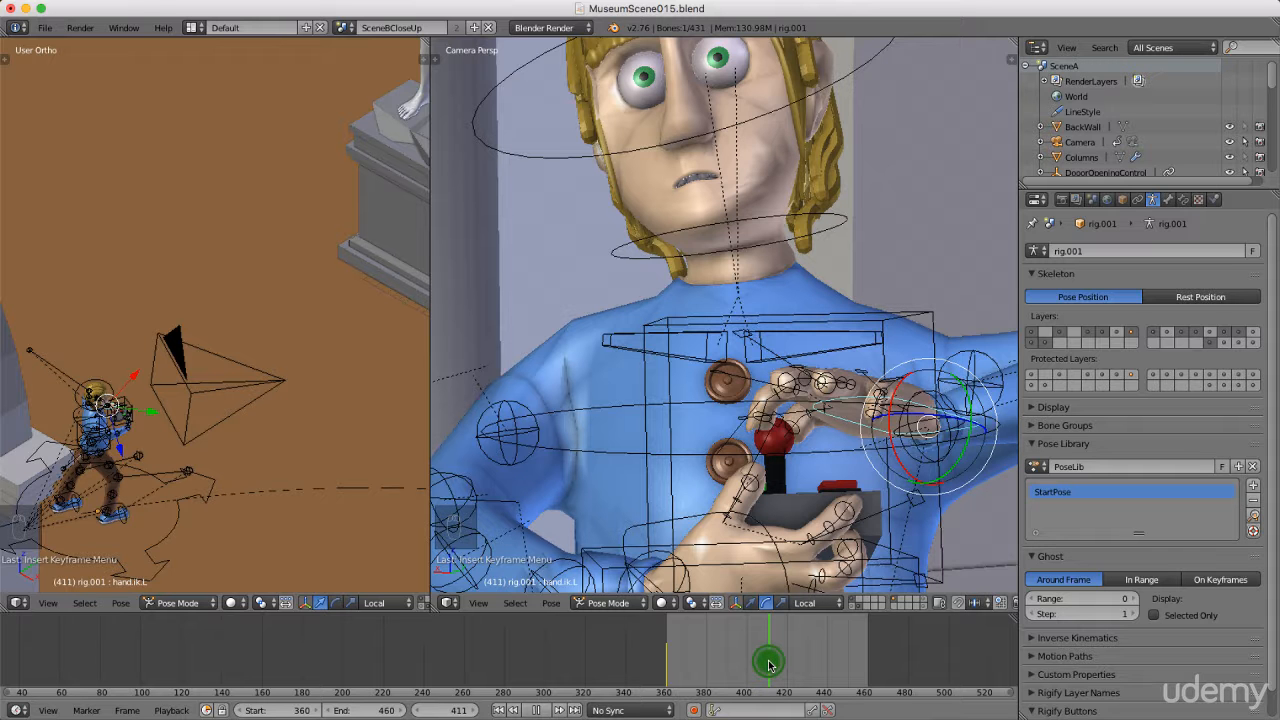
click(453, 709)
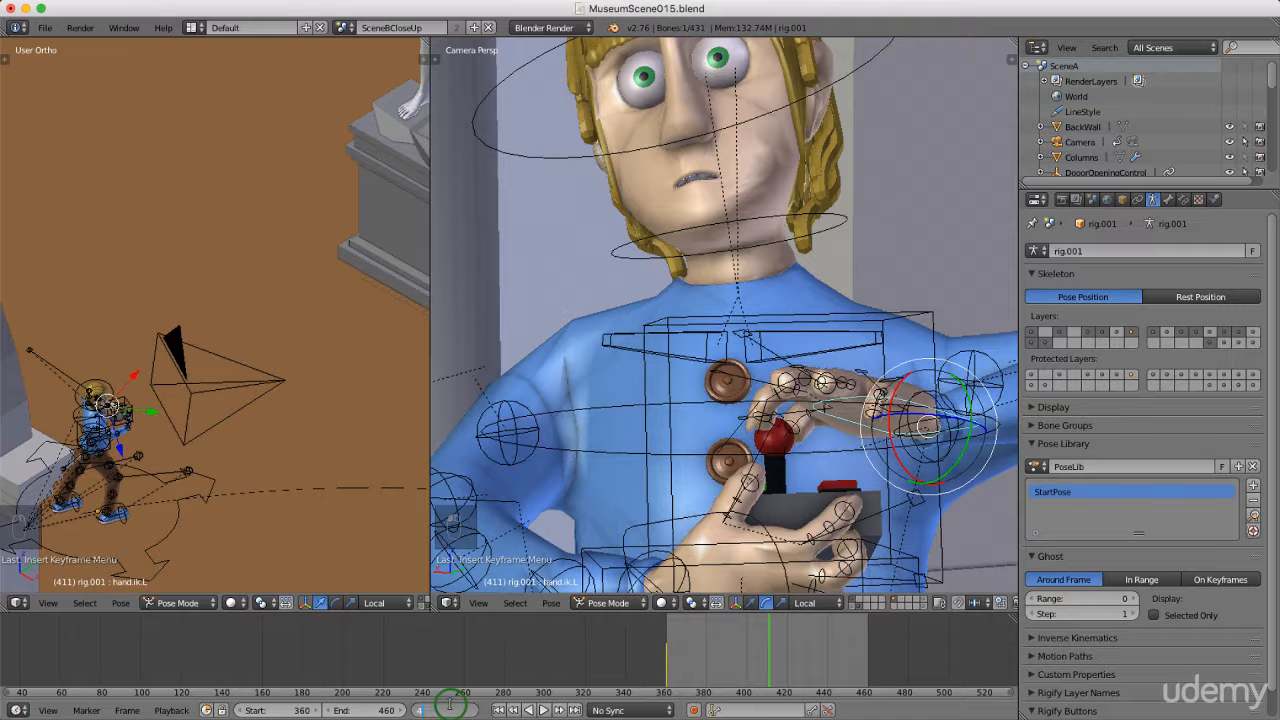
text(410)
key(Return)
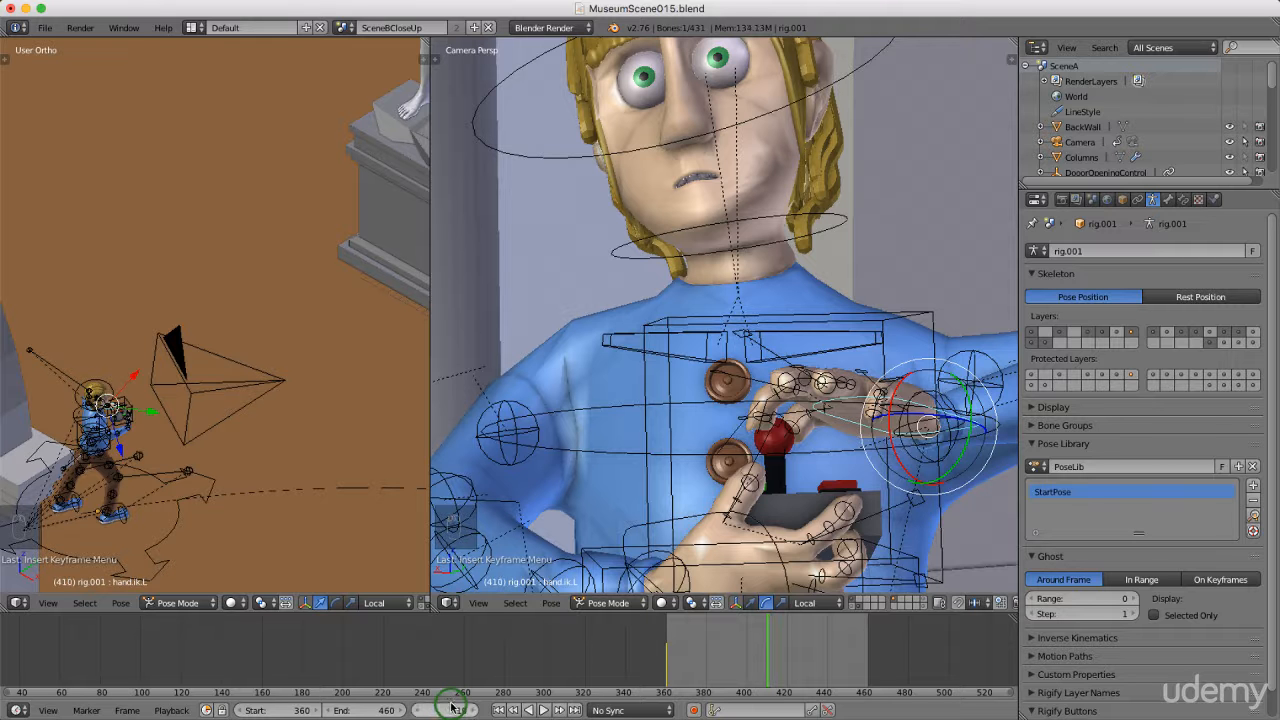
- From the top view, move the left hand's IK control toward the character's right side and body, and keyframe its LocRotScale at frame 410
scroll(614, 473, down, 3)
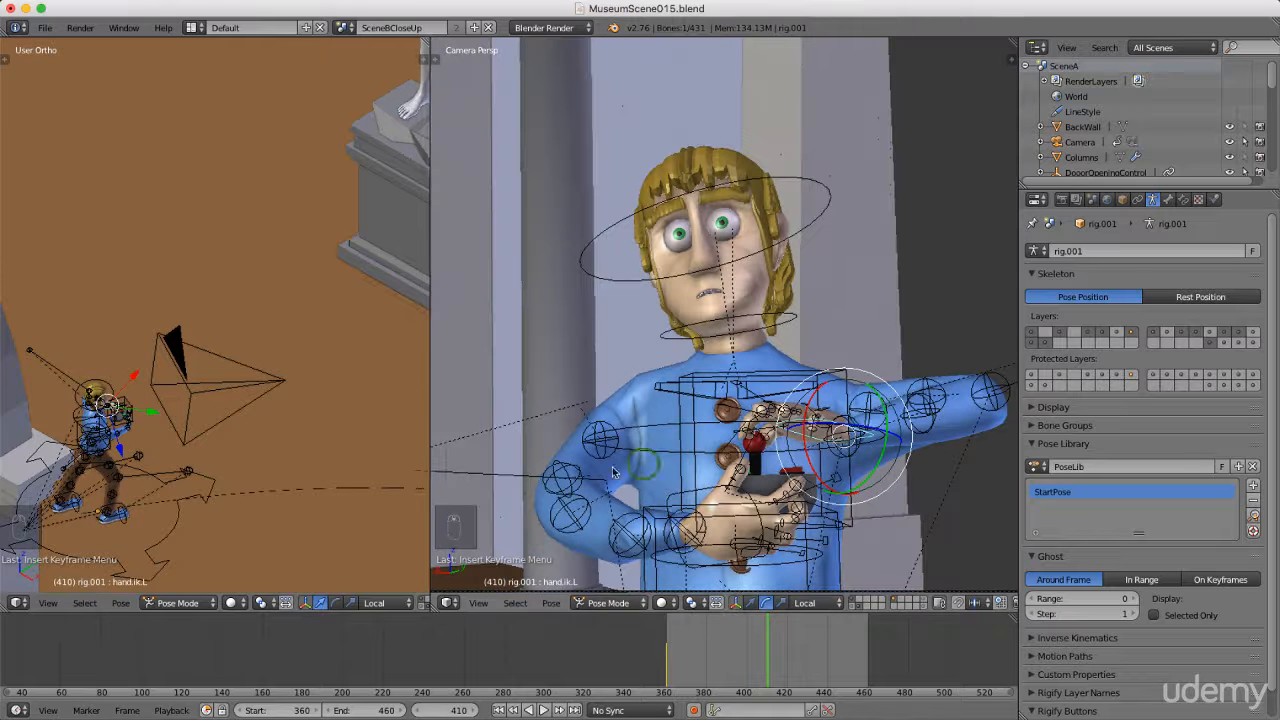
middle_drag(257, 423, 233, 403)
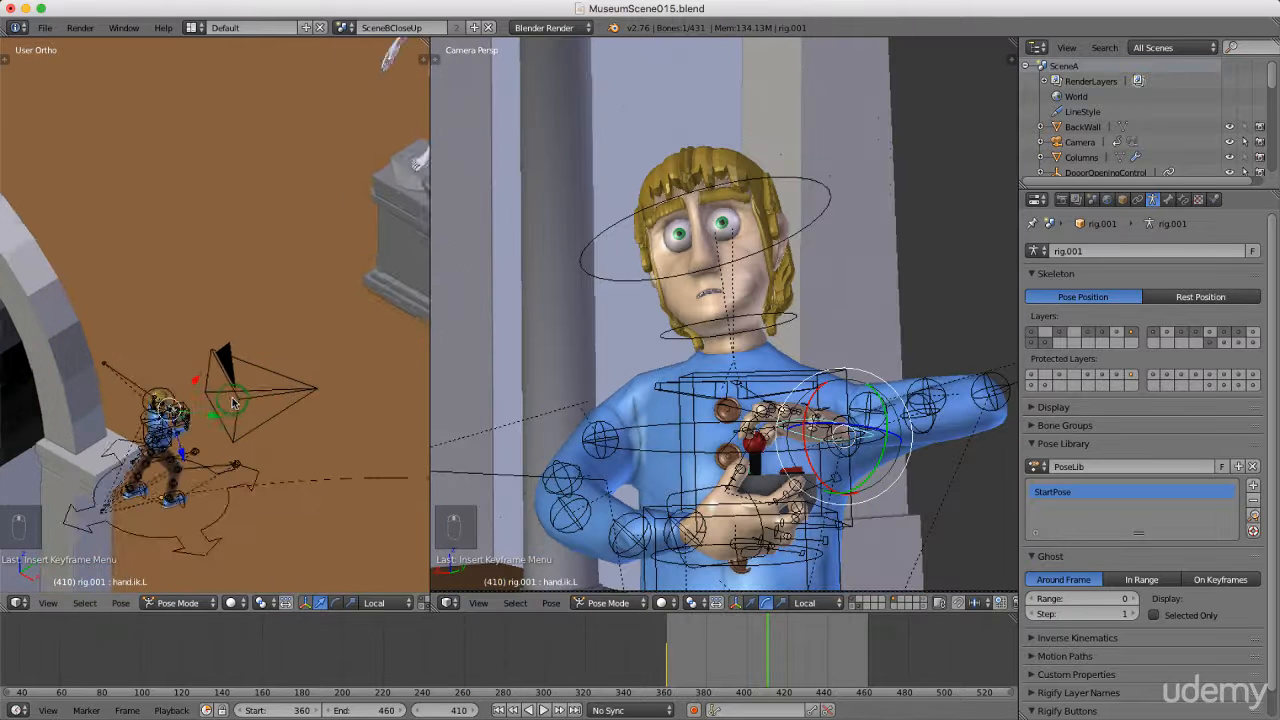
scroll(235, 404, up, 2)
key(KP_7)
scroll(280, 430, up, 5)
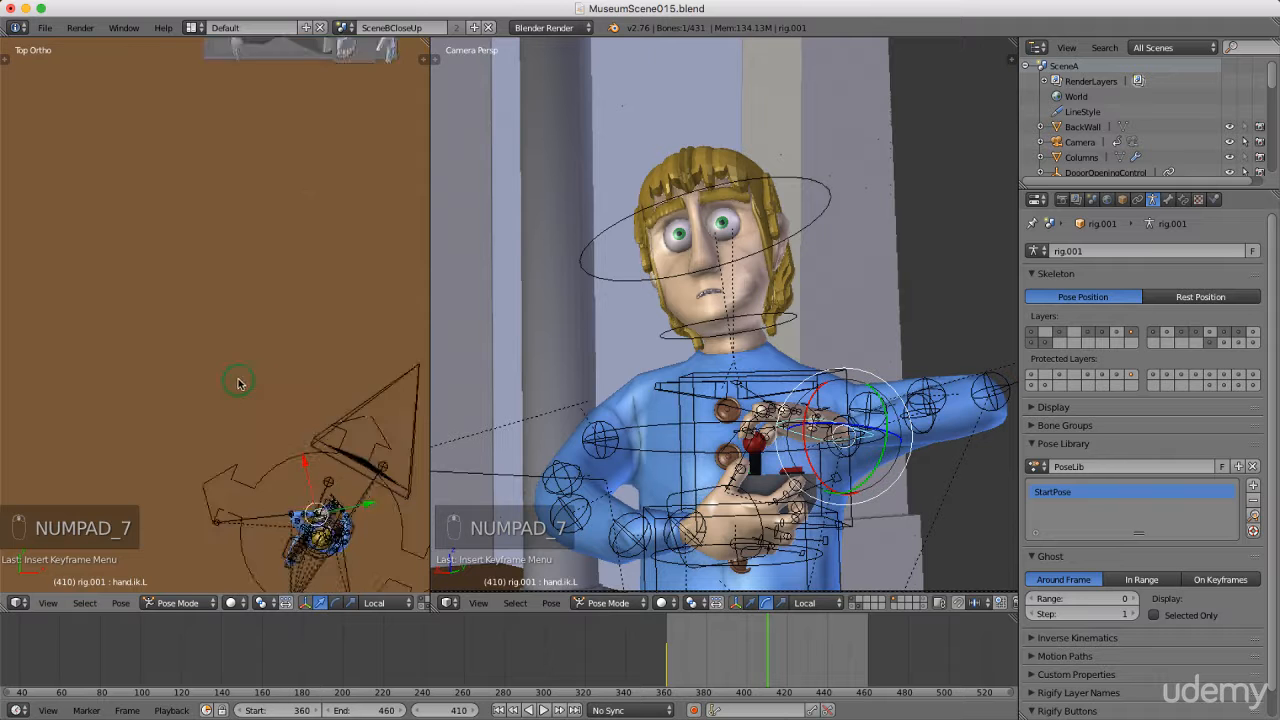
scroll(290, 435, up, 7)
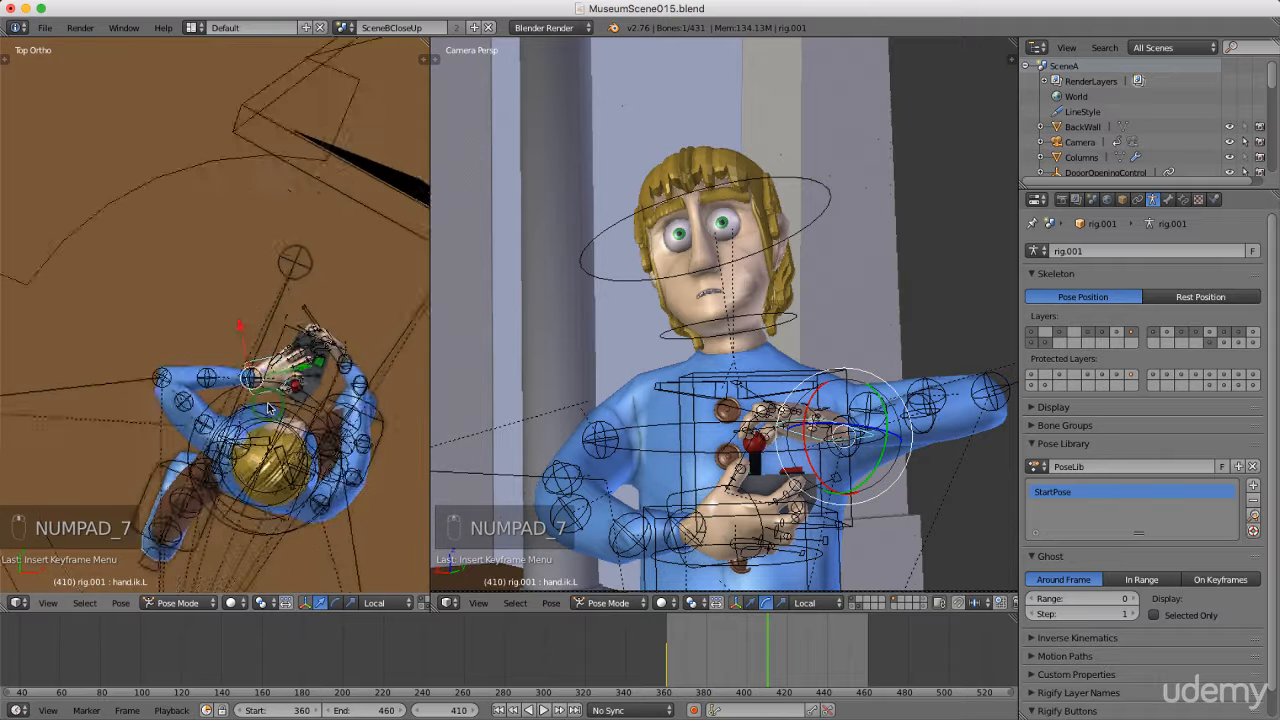
scroll(297, 348, up, 4)
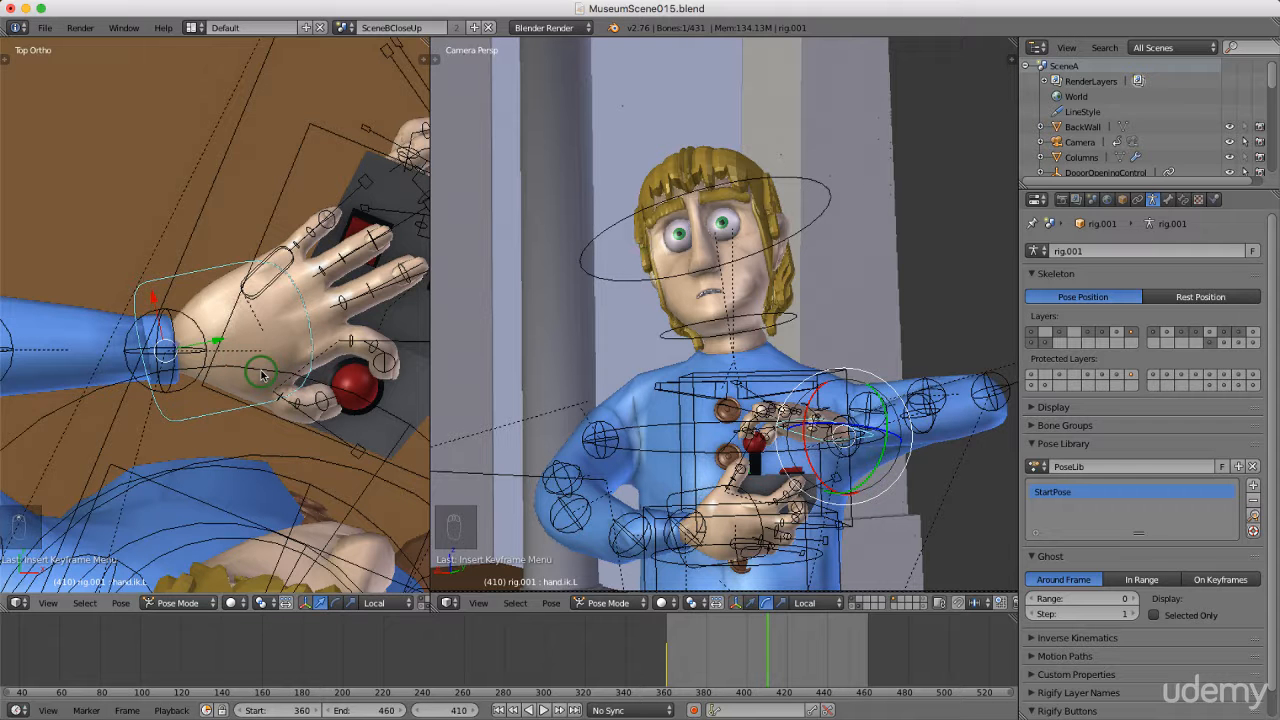
key(g)
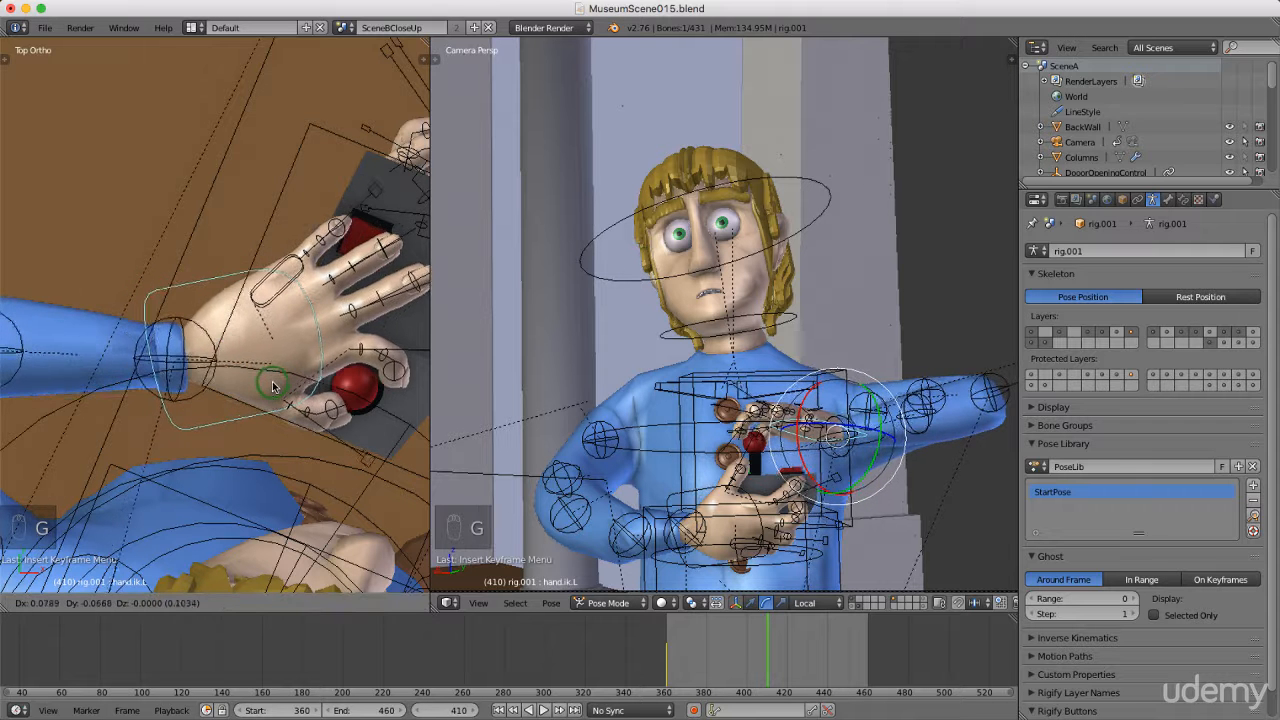
click(315, 411)
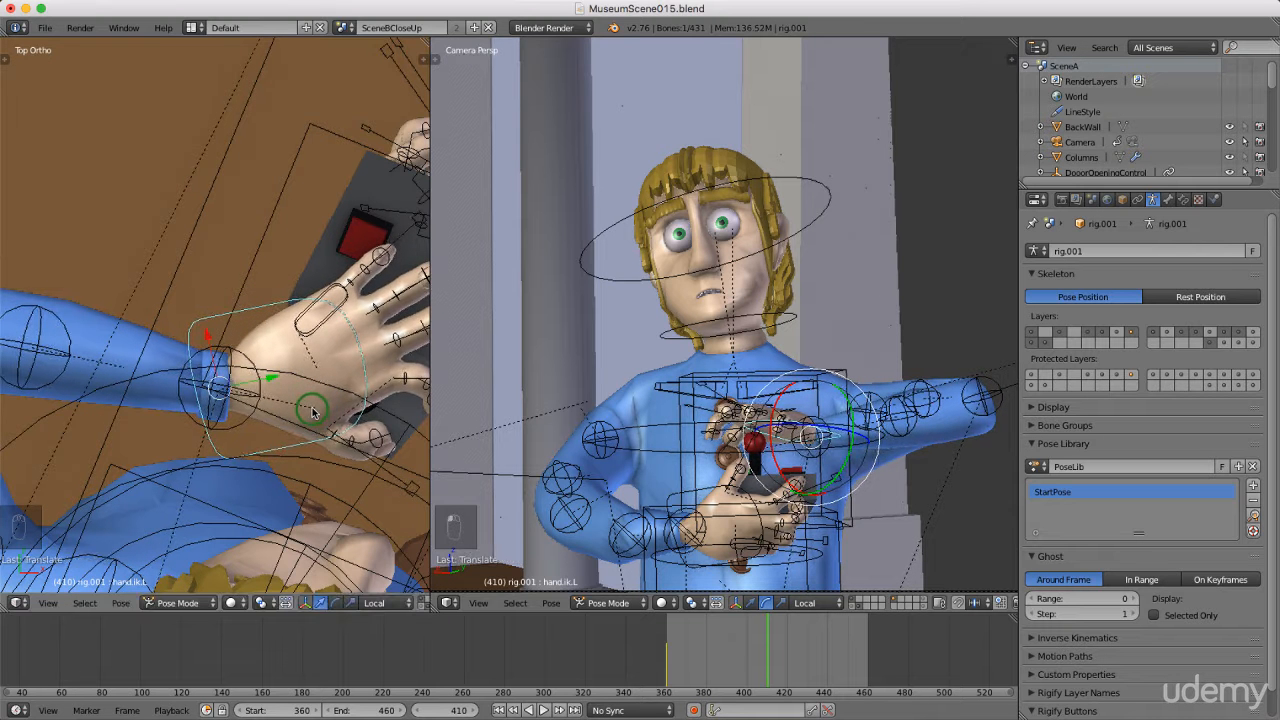
key(i)
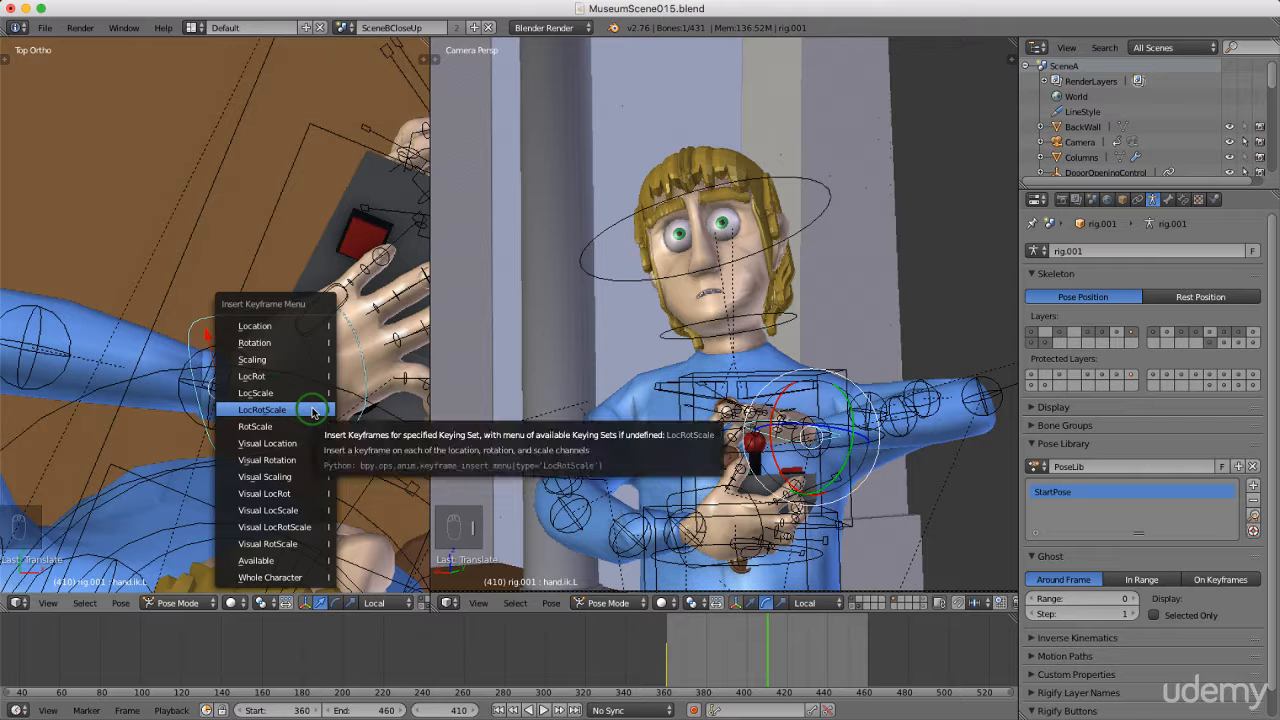
click(313, 411)
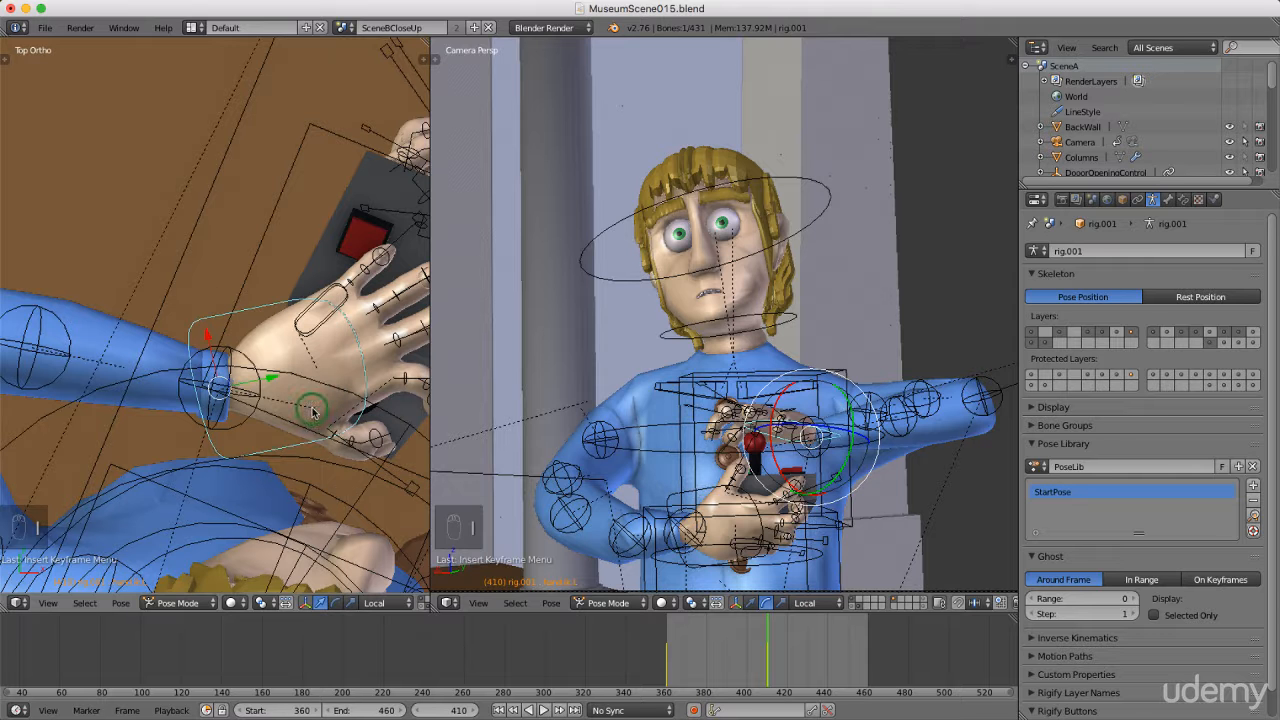
- Select the joystick, tilt it toward the character's right side to follow the moved hand, and keyframe it at frame 410
key(KP_Decimal)
right_click(762, 432)
key(KP_Decimal)
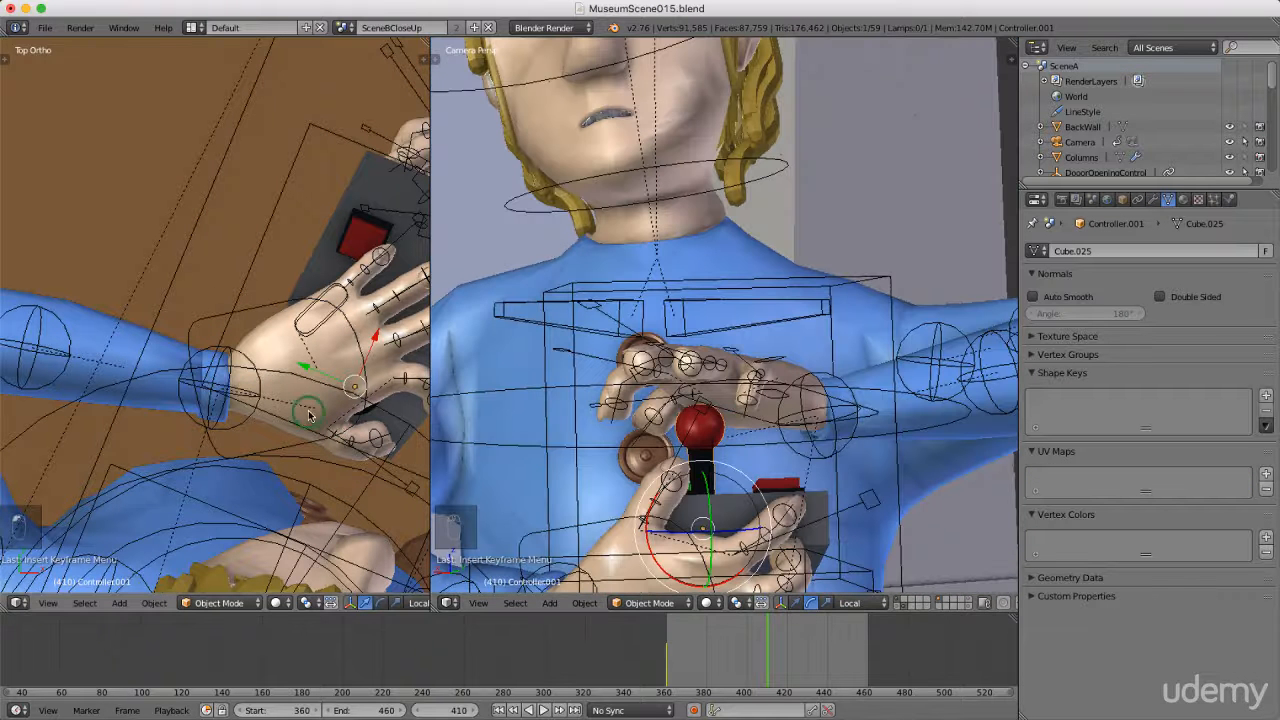
middle_drag(312, 408, 206, 292)
scroll(165, 234, up, 7)
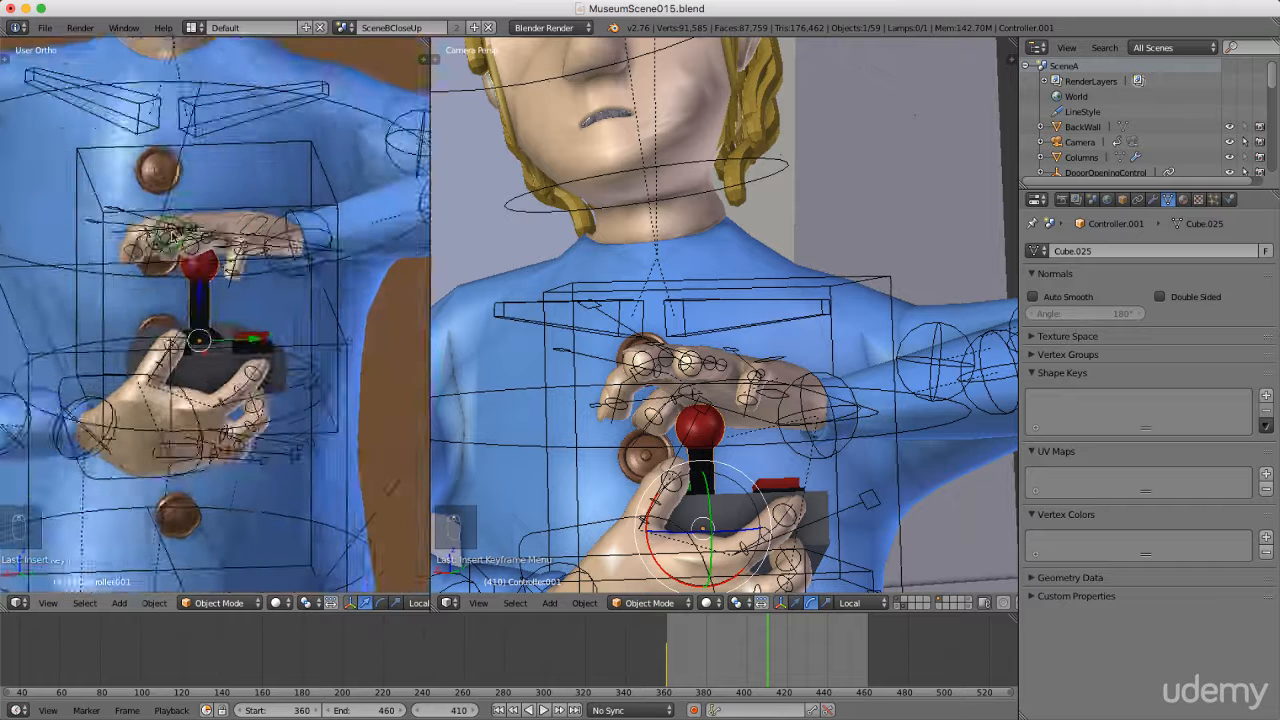
scroll(165, 234, up, 5)
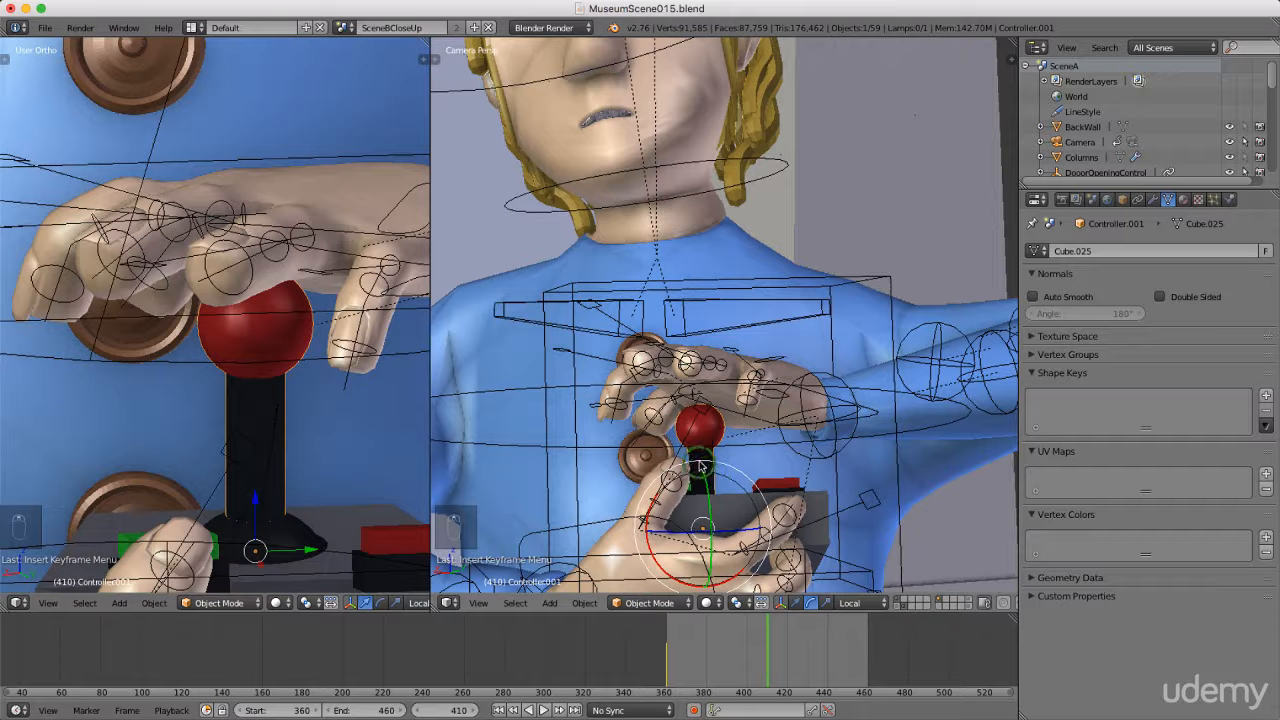
drag(697, 466, 650, 474)
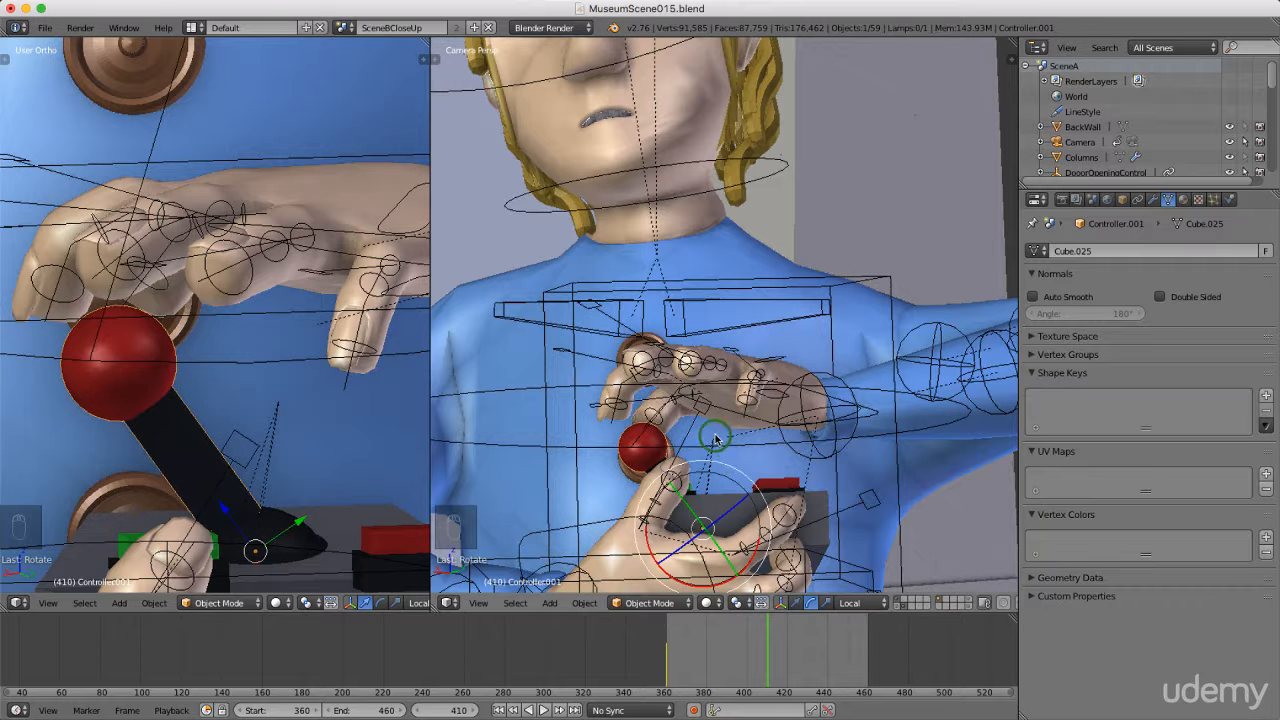
key(i)
click(712, 432)
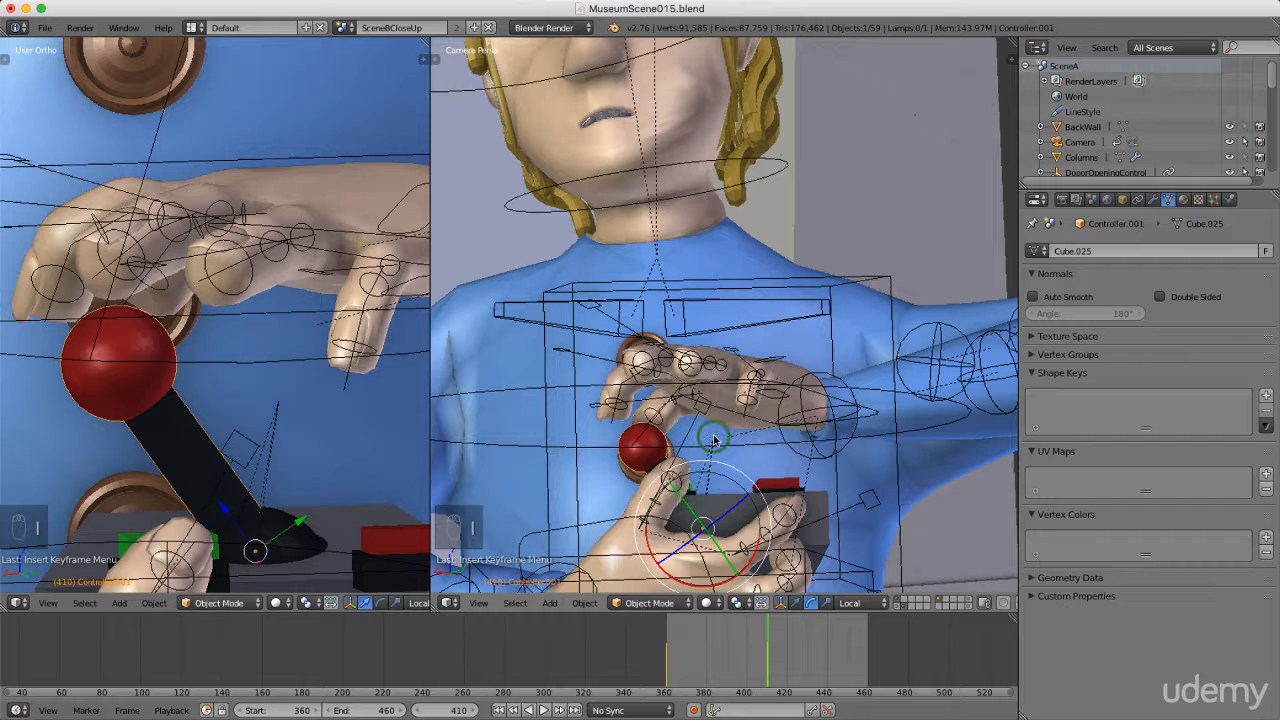
- Select the base control of the right thumb that overlaps the joystick and set the current frame to 364
scroll(637, 532, up, 5)
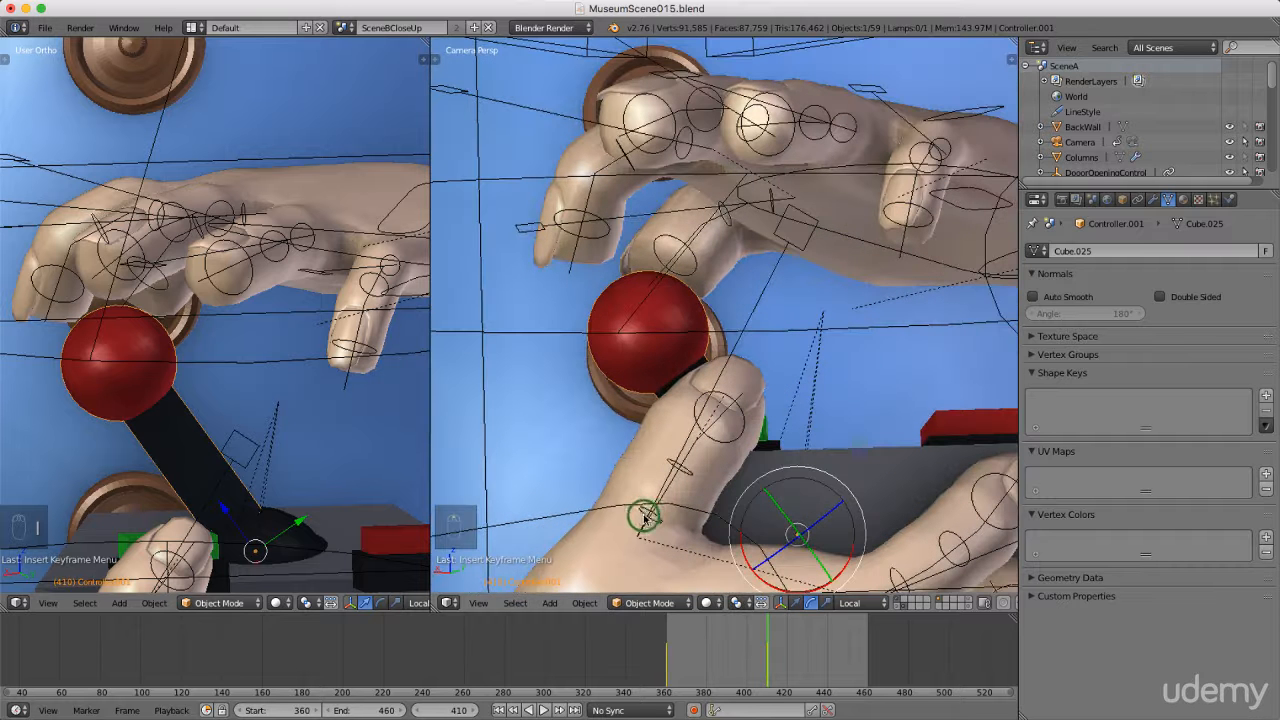
right_click(648, 513)
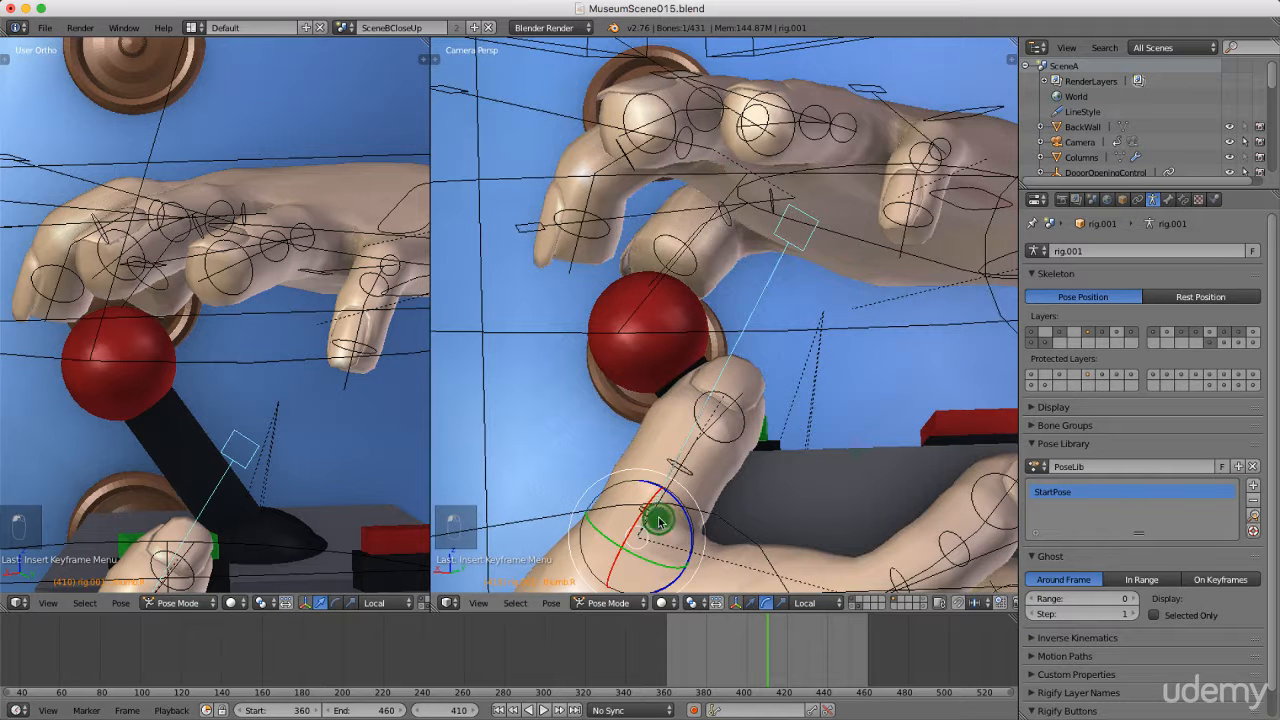
scroll(721, 503, down, 1)
scroll(721, 503, down, 3)
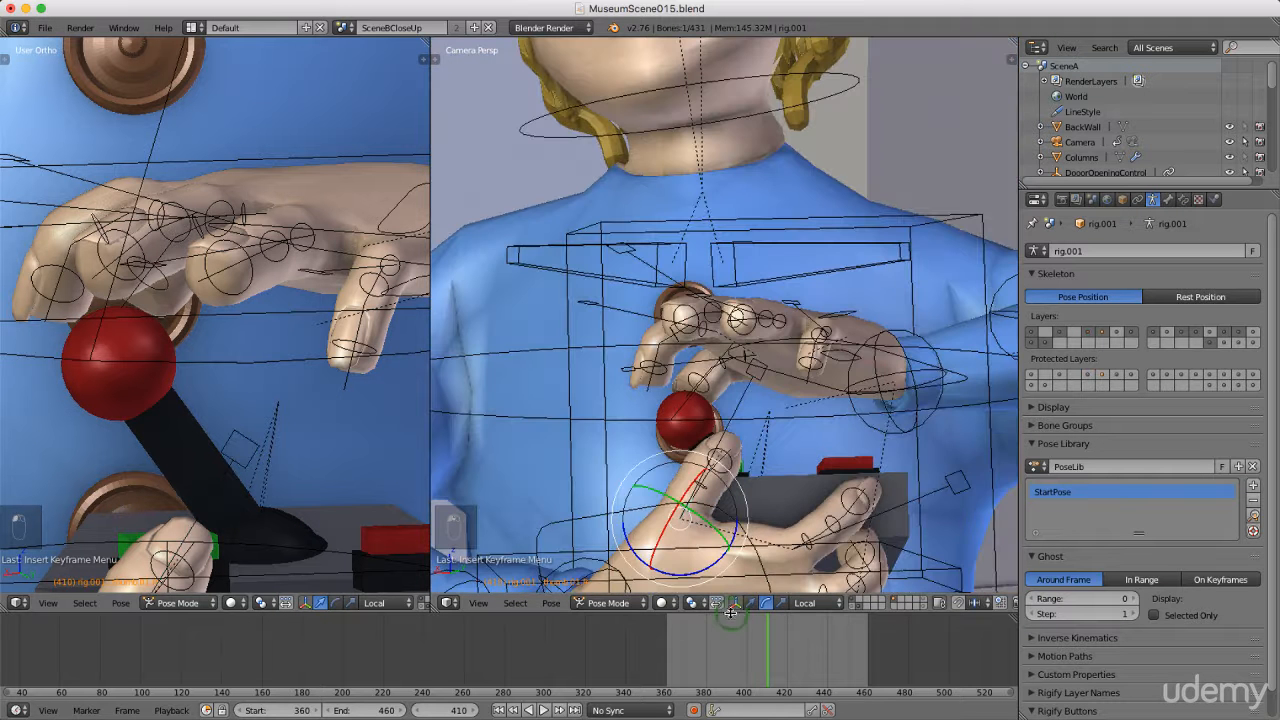
click(673, 652)
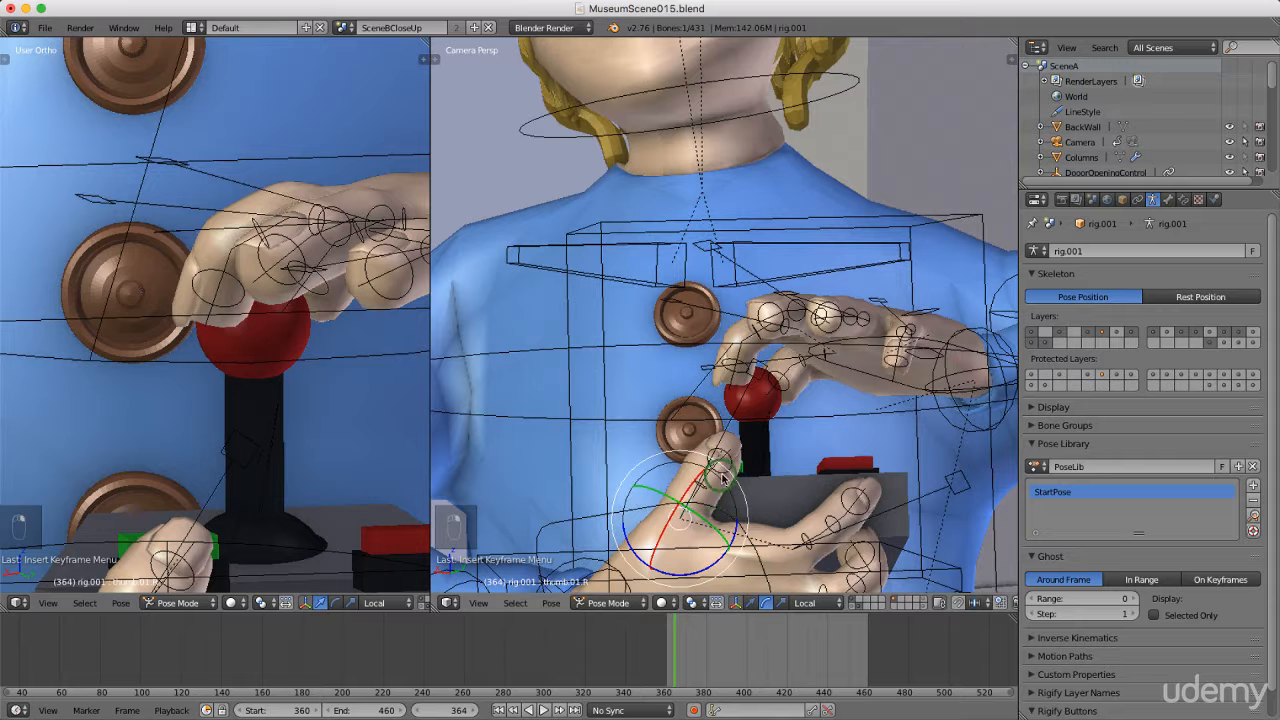
- Rotate the right thumb down toward the controller, clear of the joystick and green button, and keyframe it at frame 364
key(r)
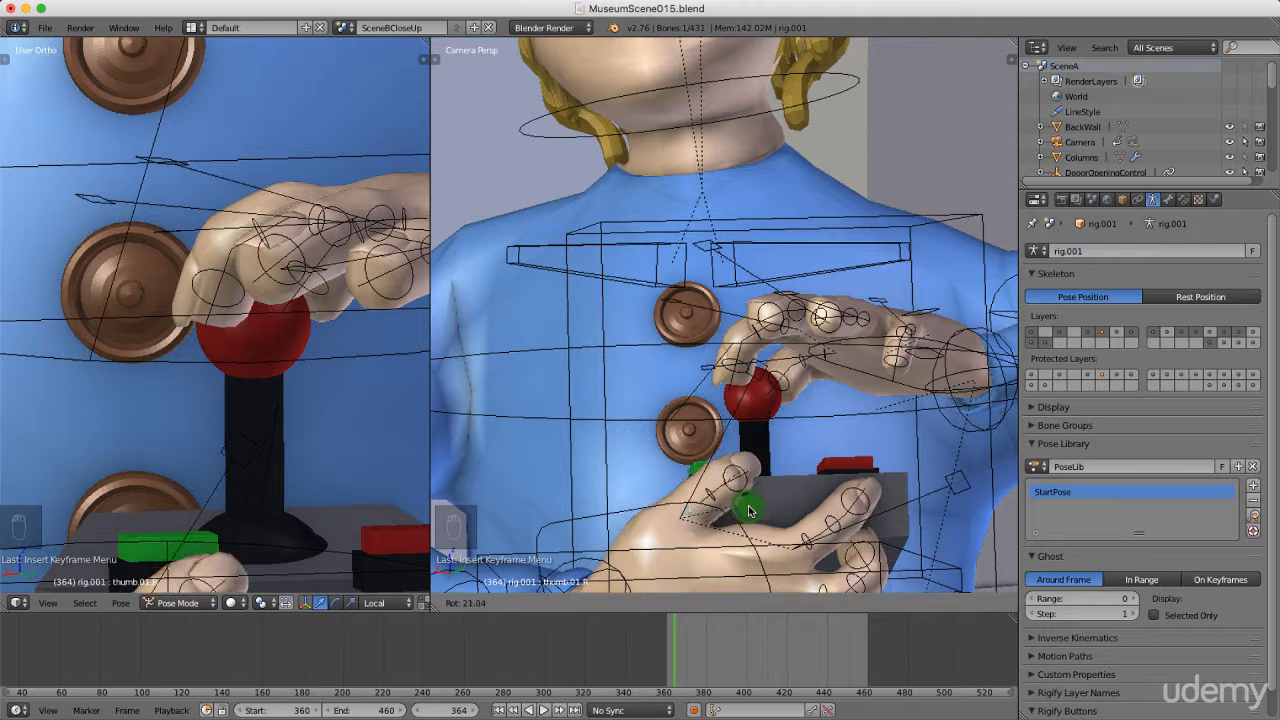
click(722, 506)
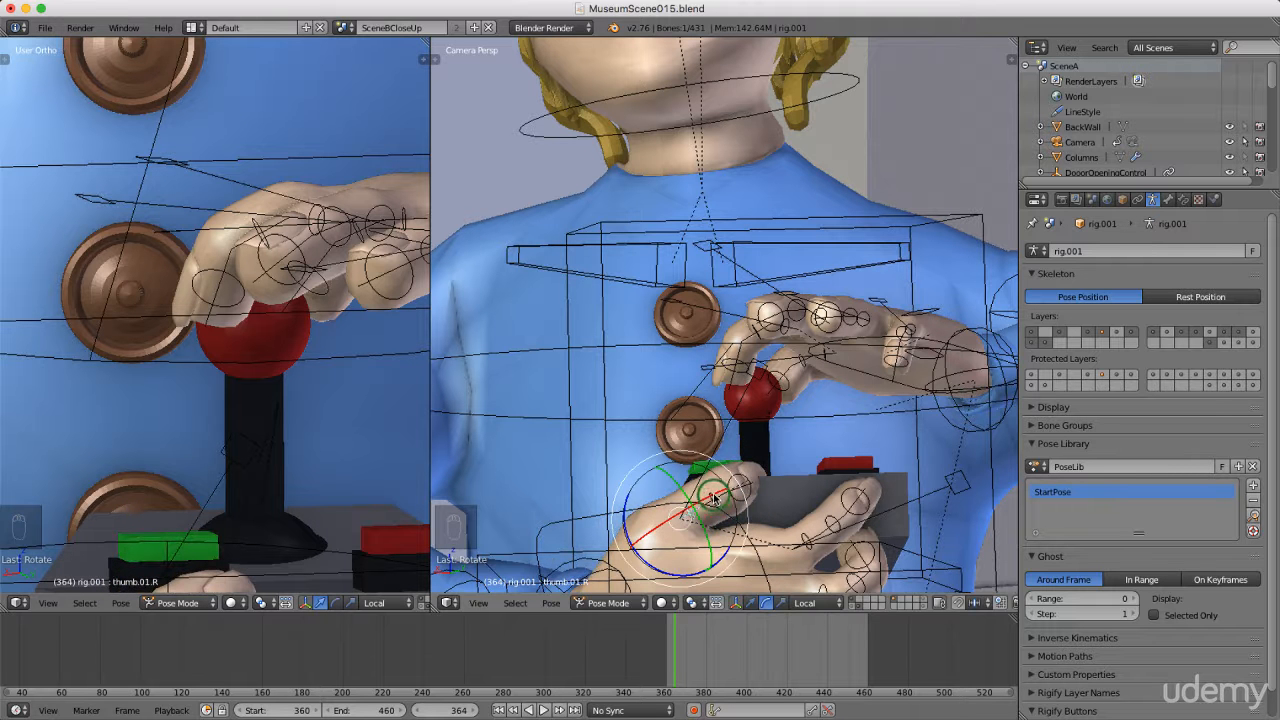
drag(713, 497, 767, 484)
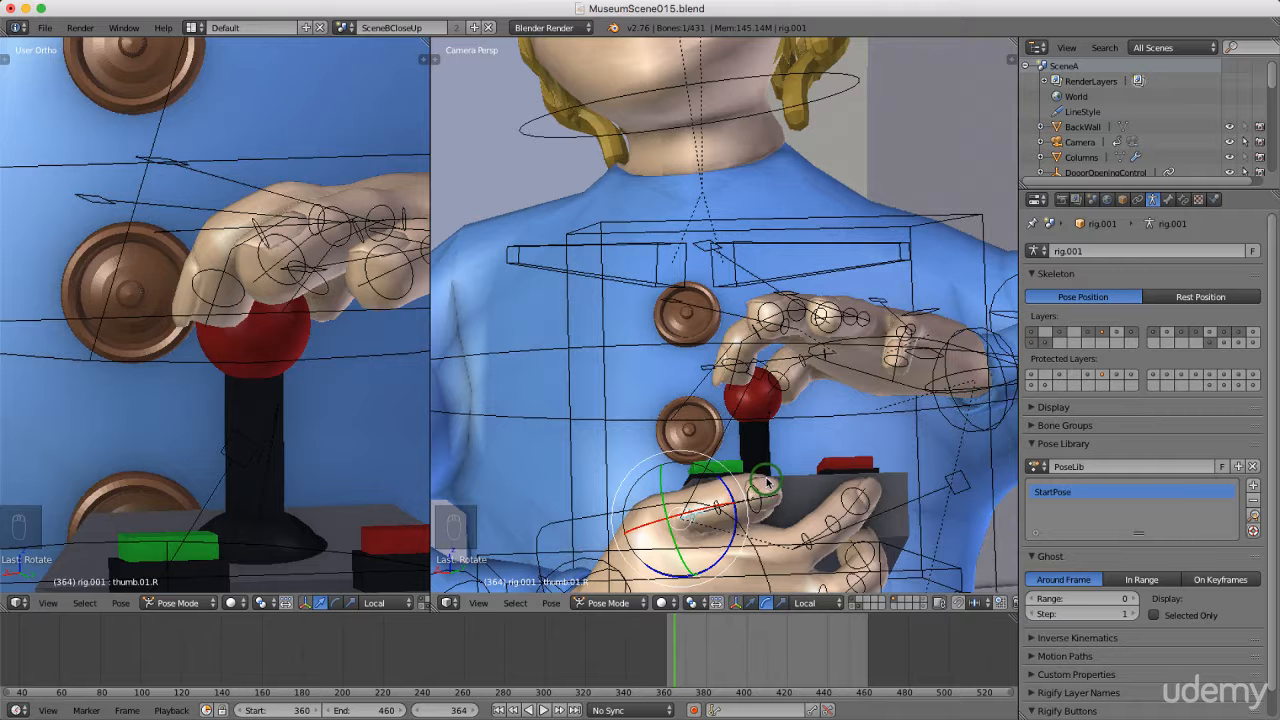
key(i)
click(767, 481)
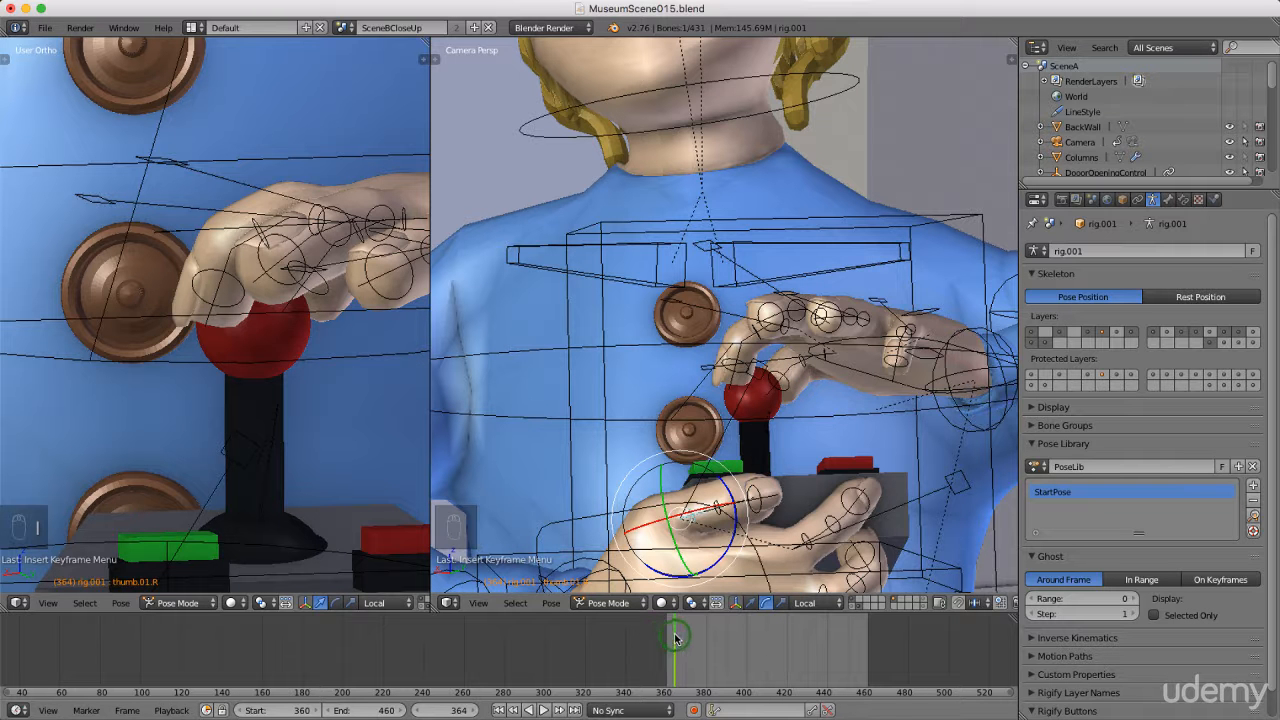
- Review the joystick motion, select the joystick to show its keyframes, and set the current frame to 410
drag(672, 634, 748, 636)
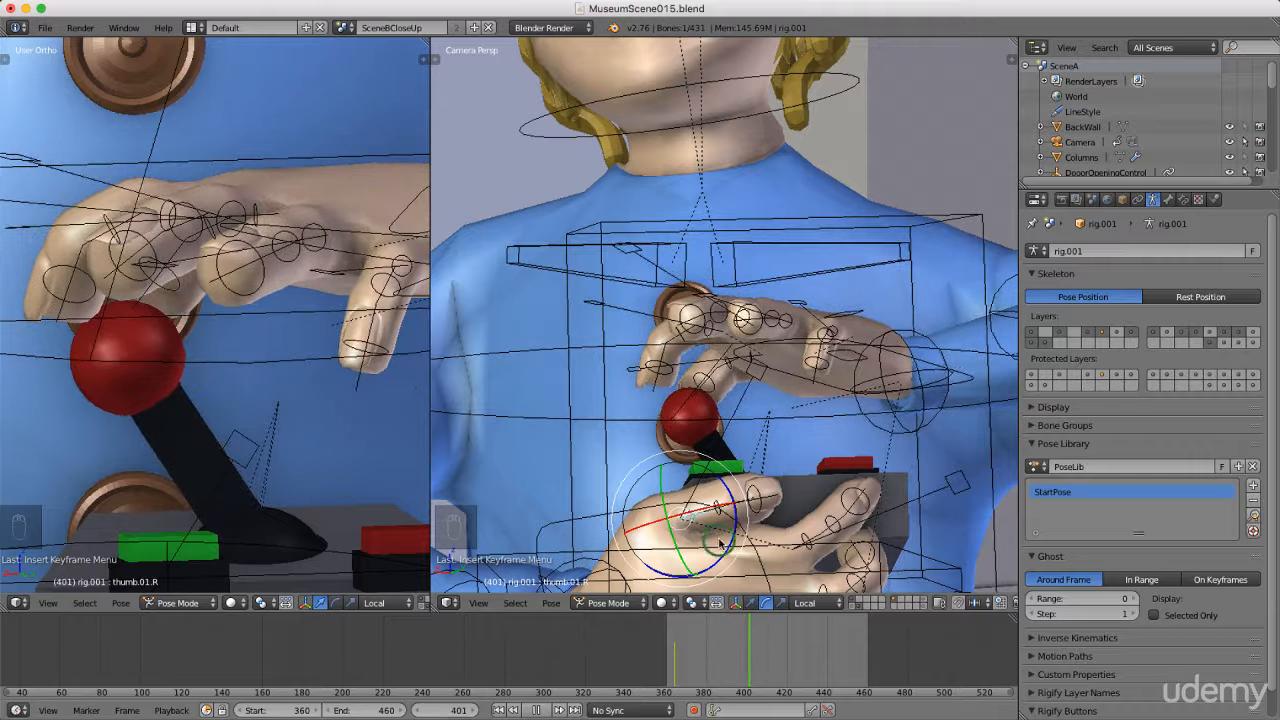
key(ctrl+Tab)
right_click(690, 415)
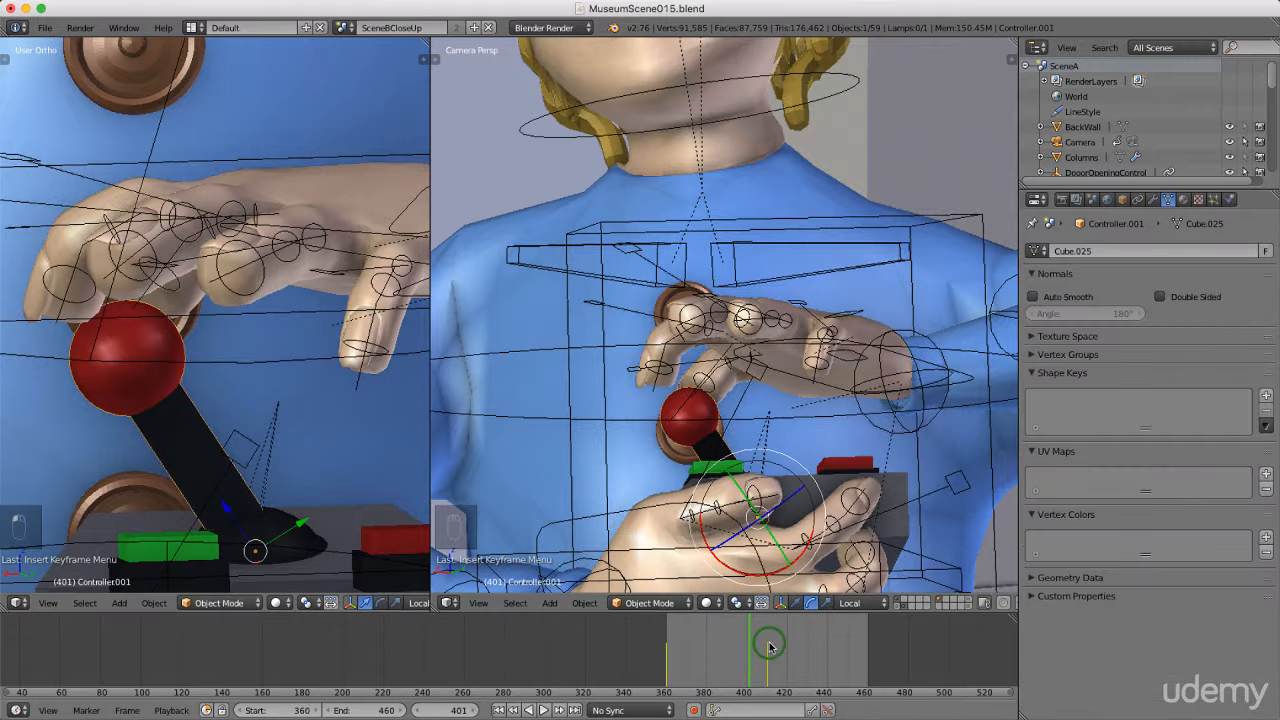
key(alt+a)
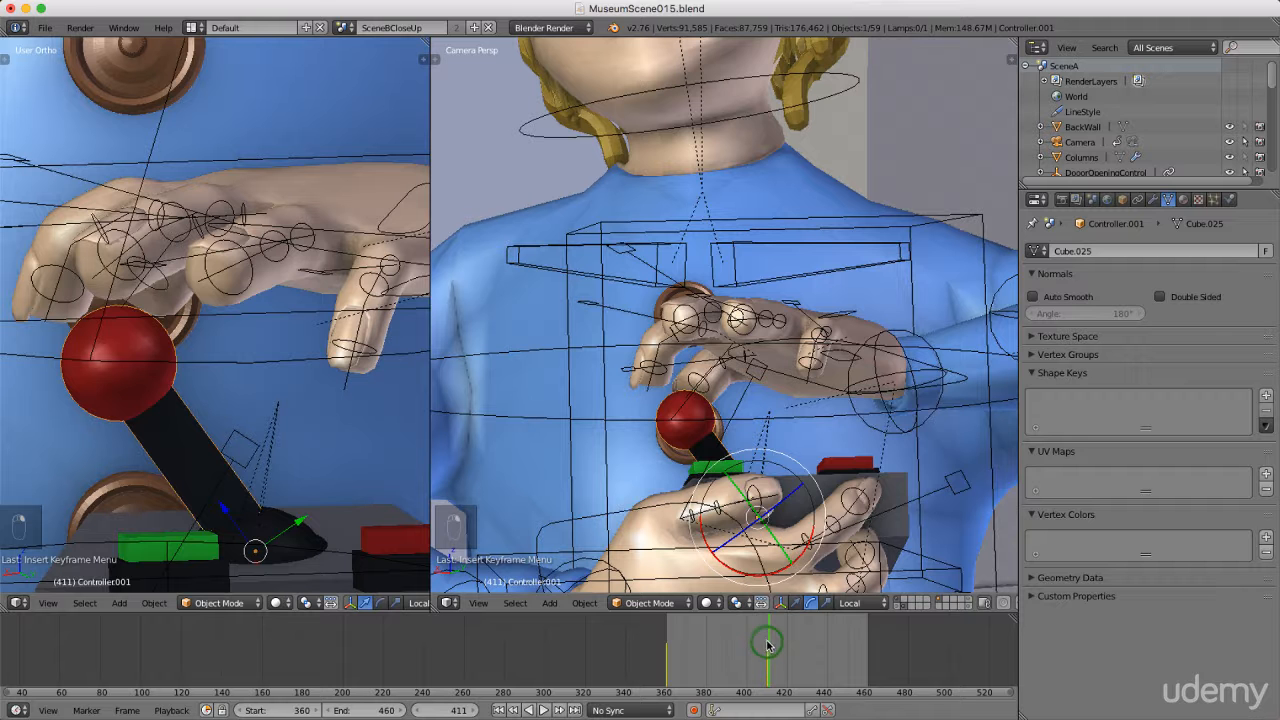
click(767, 642)
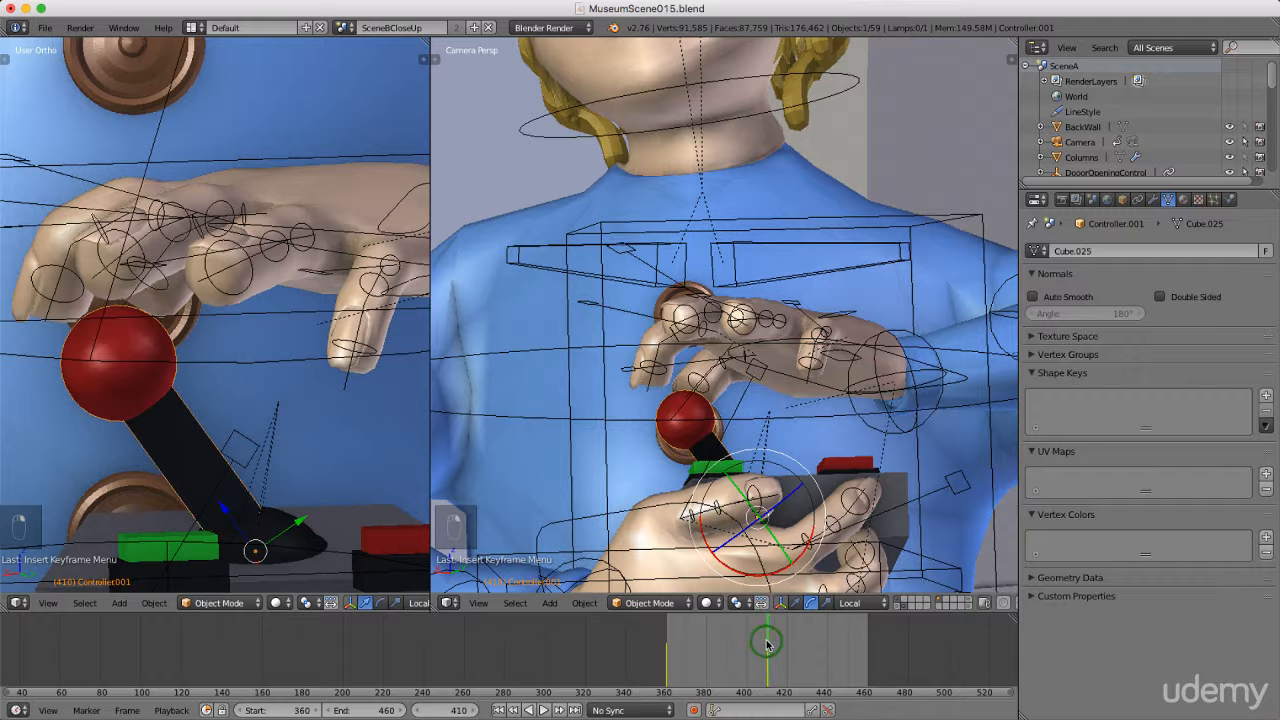
- Select the left hand's IK control, rotate the hand to fit its fingers around the tilted joystick, and keyframe its LocRotScale at frame 410
right_click(780, 377)
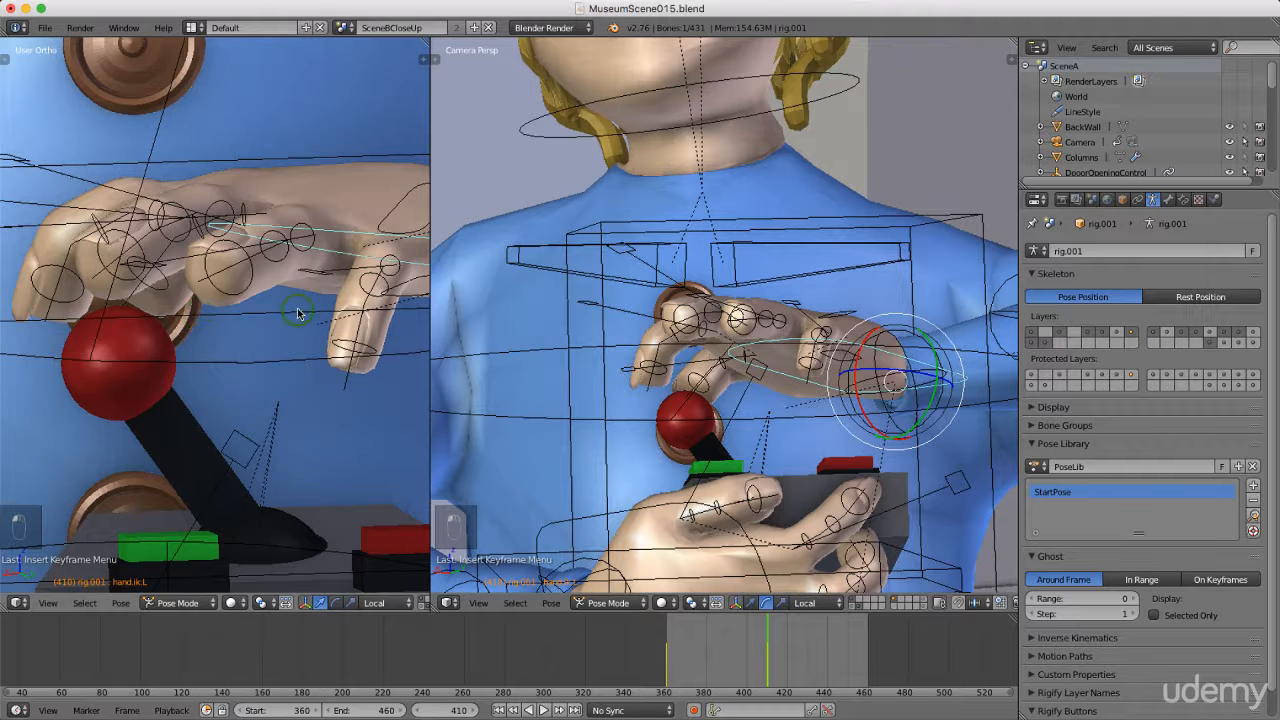
scroll(297, 308, down, 8)
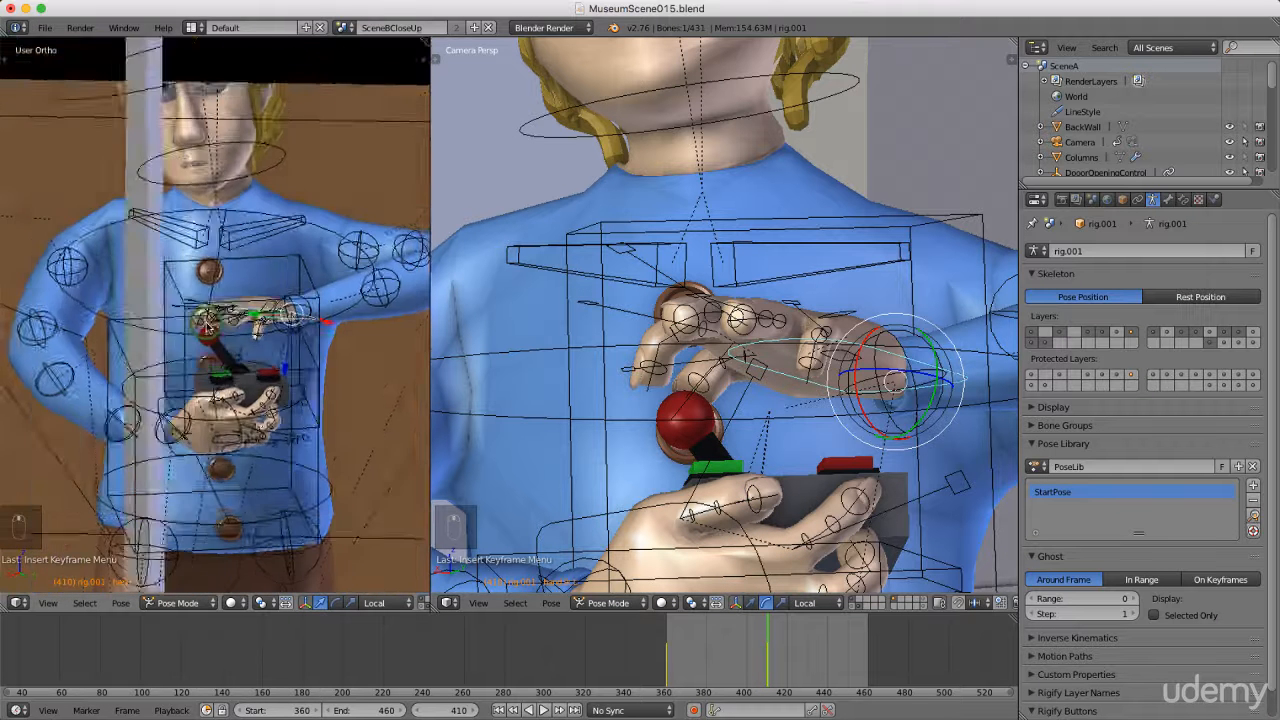
middle_drag(208, 328, 258, 362)
scroll(258, 362, up, 4)
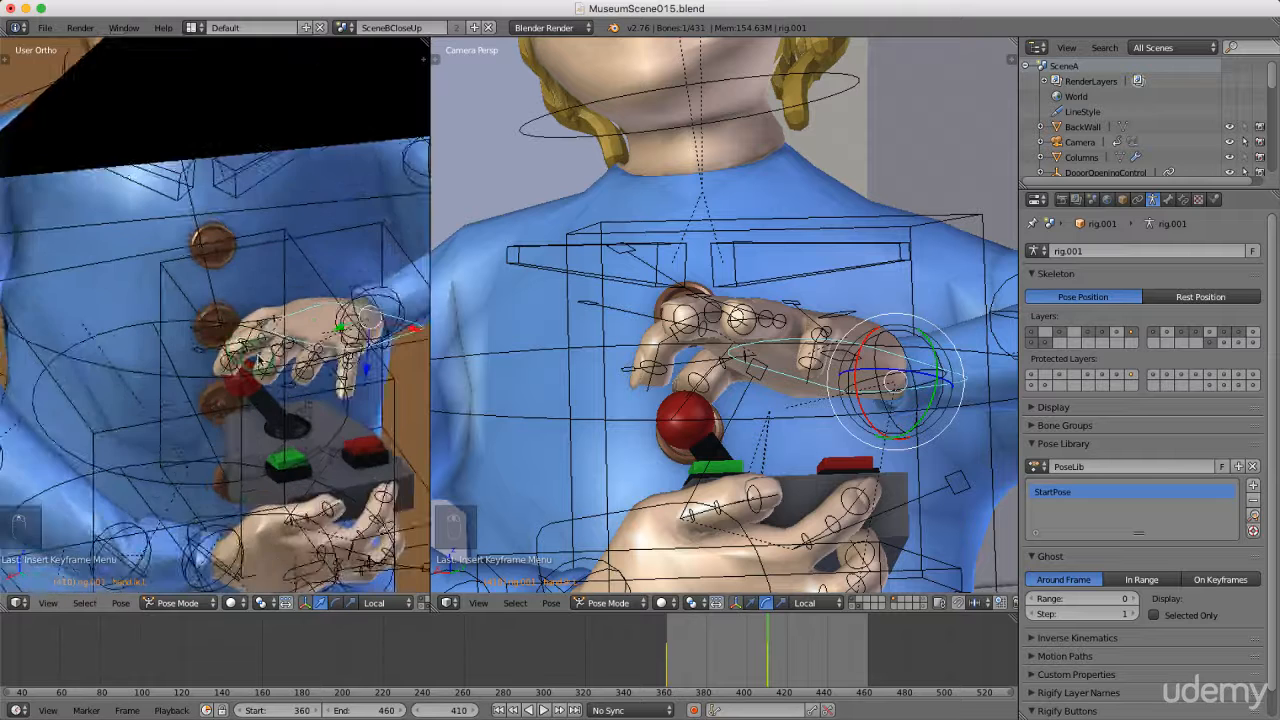
scroll(258, 362, up, 4)
scroll(220, 360, down, 4)
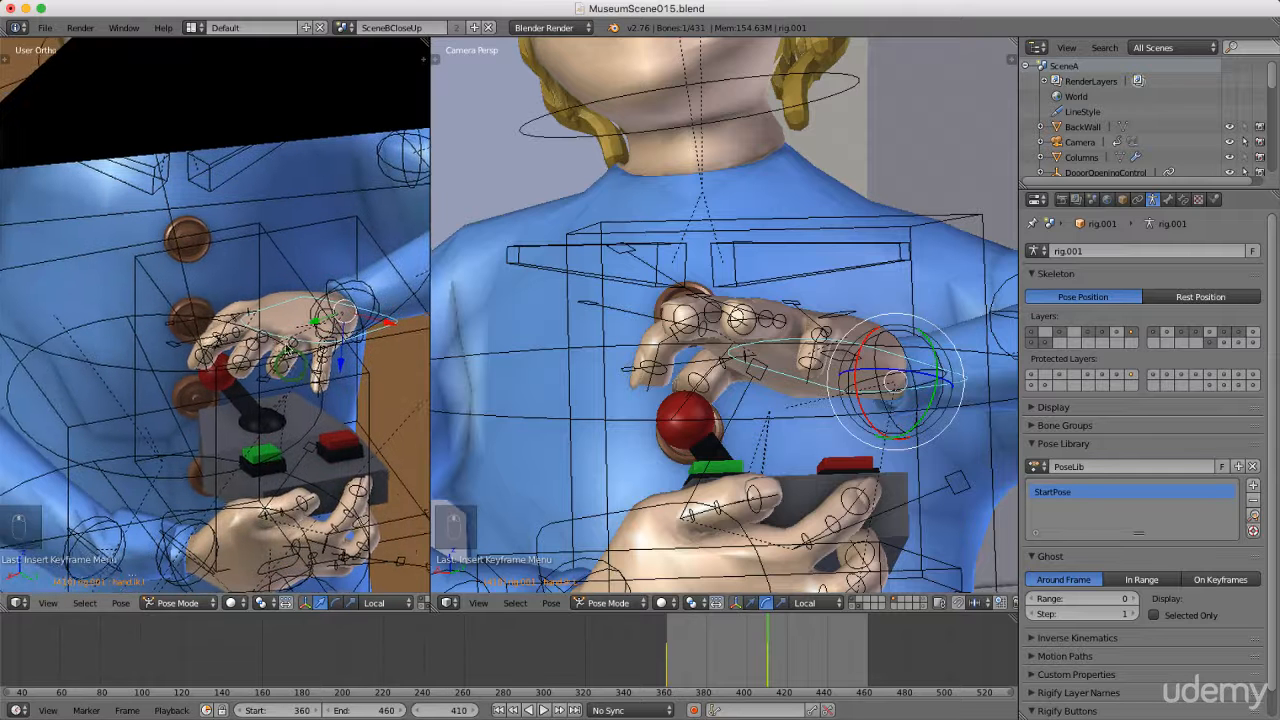
shift+middle_drag(288, 350, 267, 332)
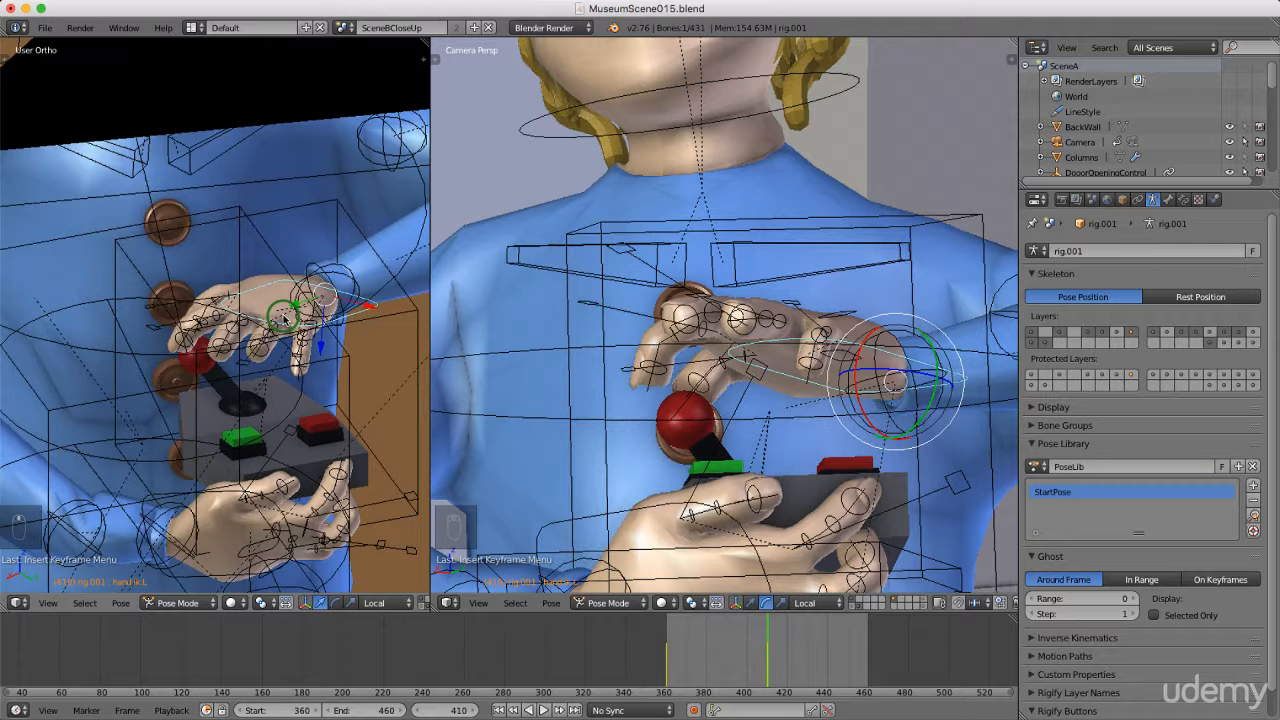
key(ctrl+space)
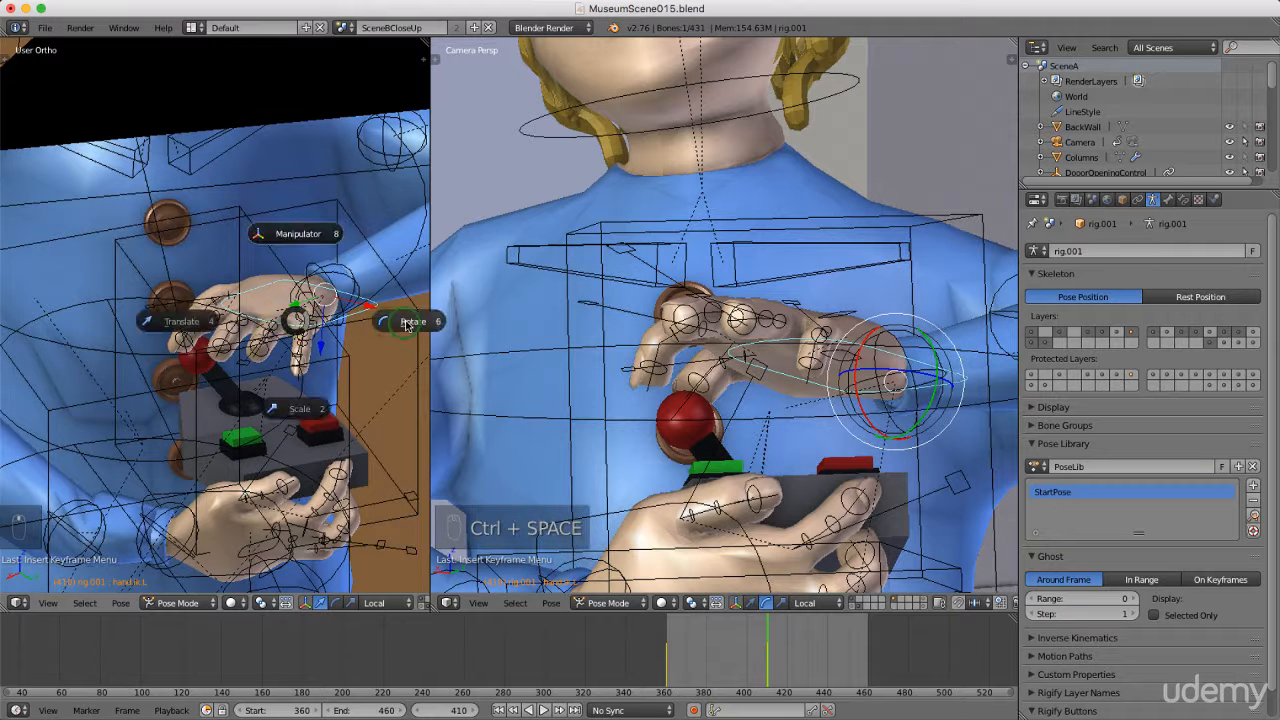
drag(297, 285, 289, 288)
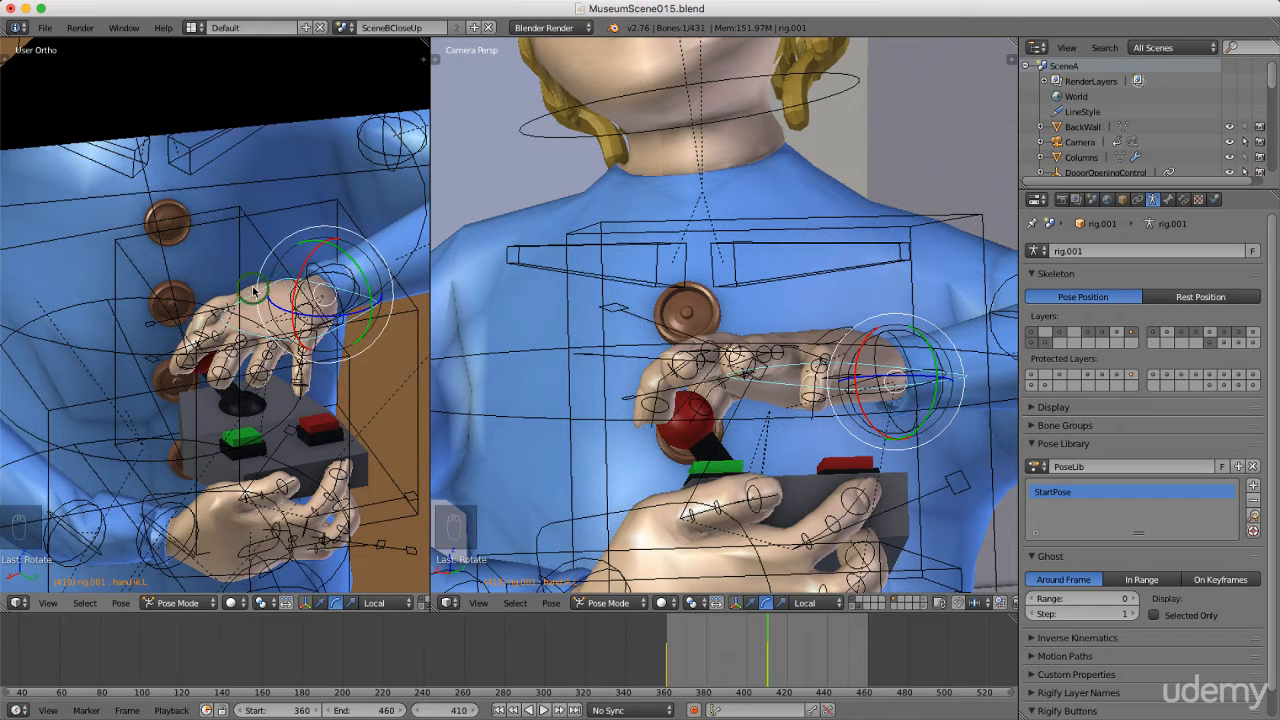
key(i)
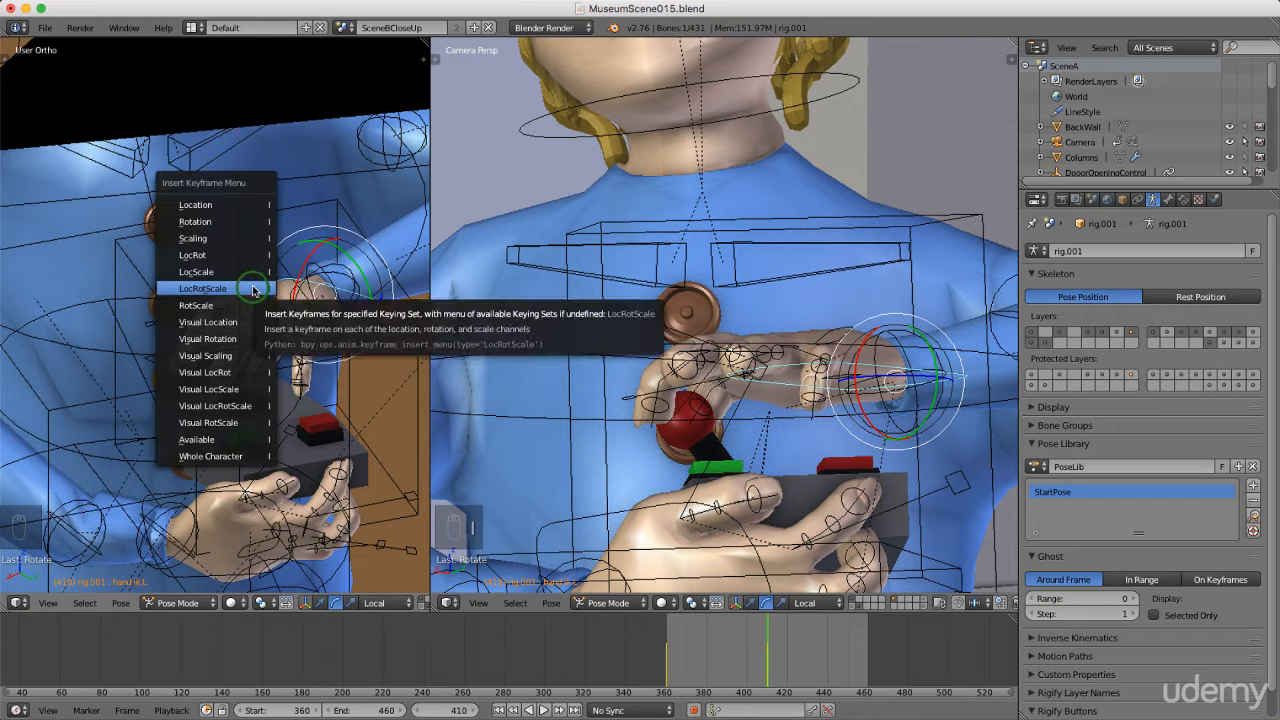
click(243, 290)
- Scrub the timeline to frame 420 to review the hand and joystick motion with the whole character in view
drag(735, 655, 694, 654)
scroll(734, 604, down, 2)
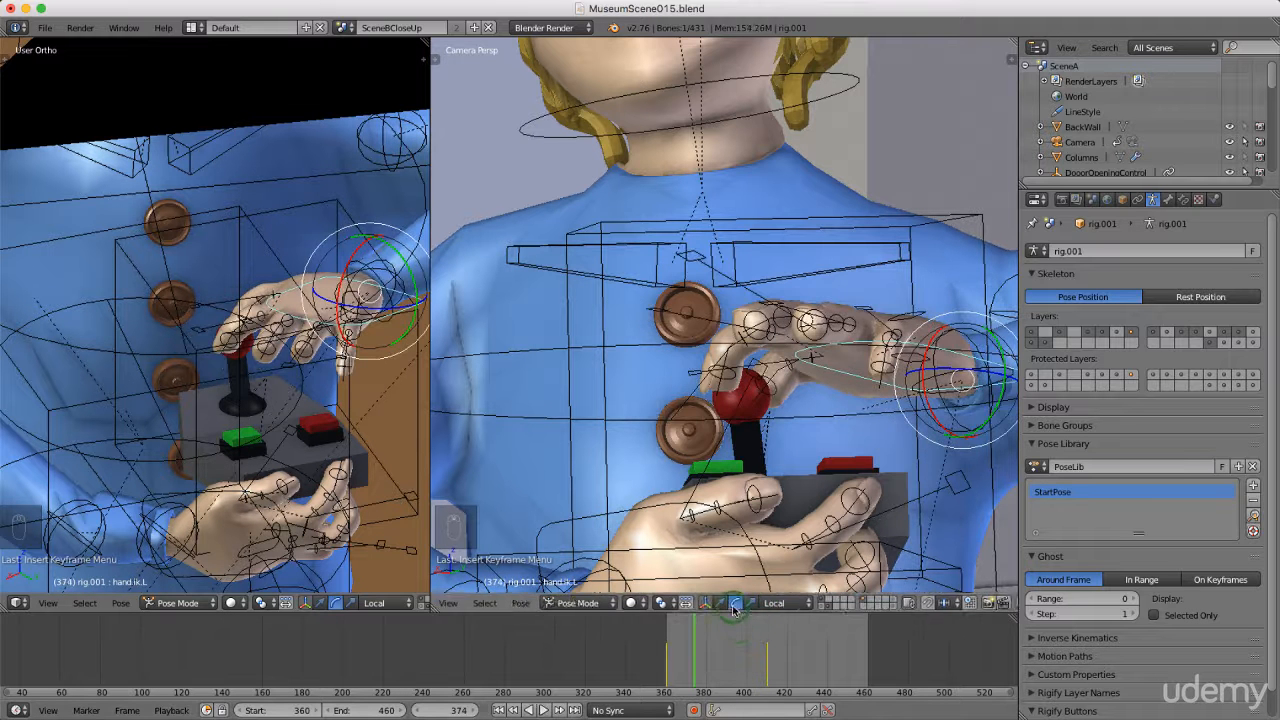
scroll(780, 370, down, 4)
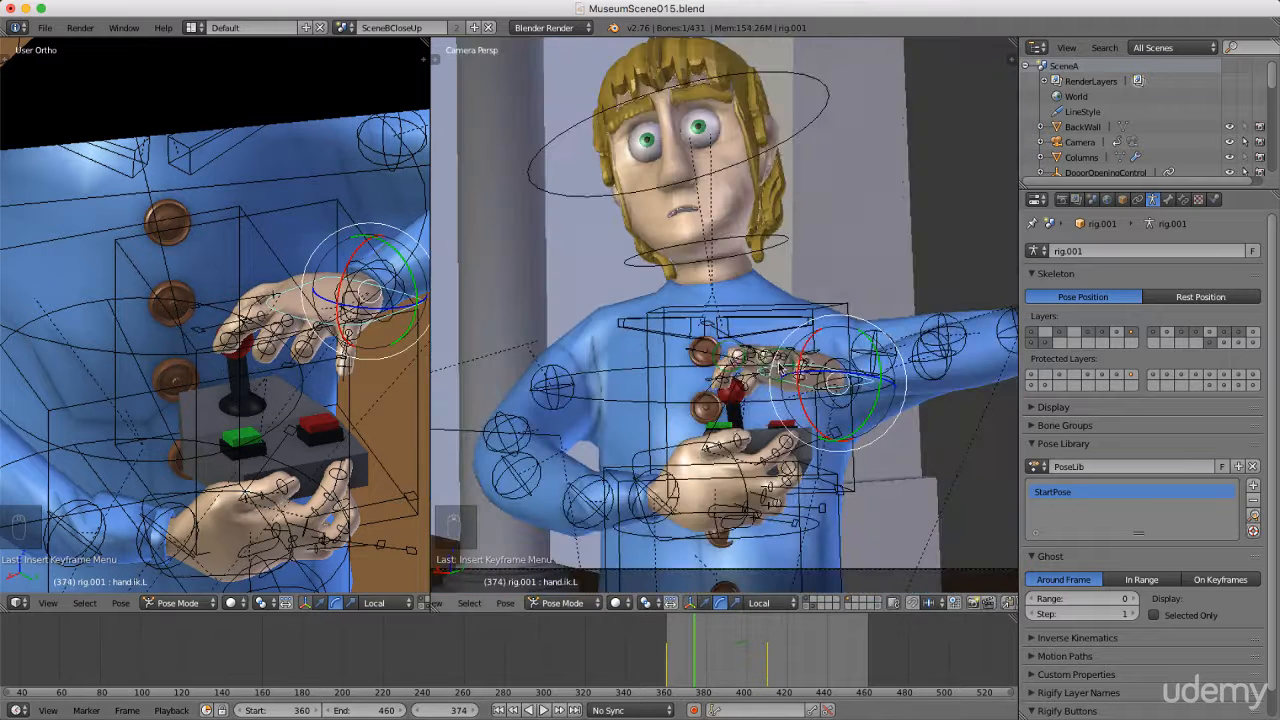
scroll(780, 370, down, 5)
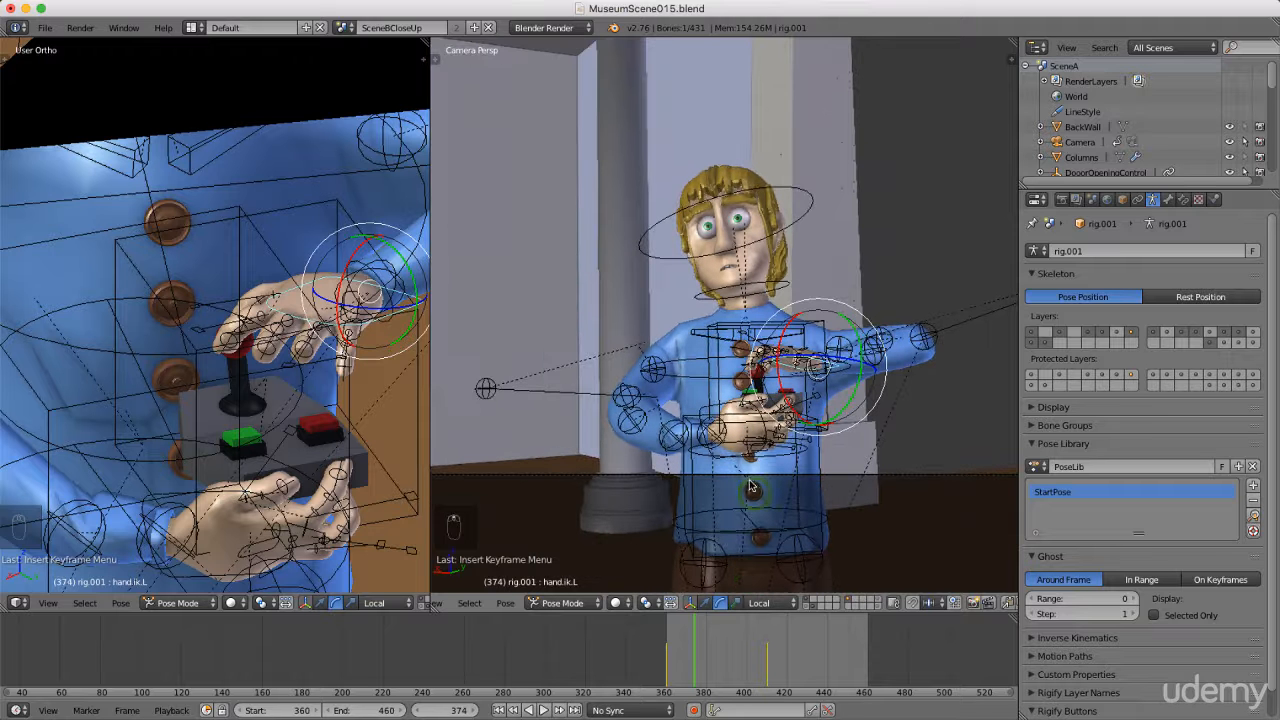
drag(700, 625, 787, 647)
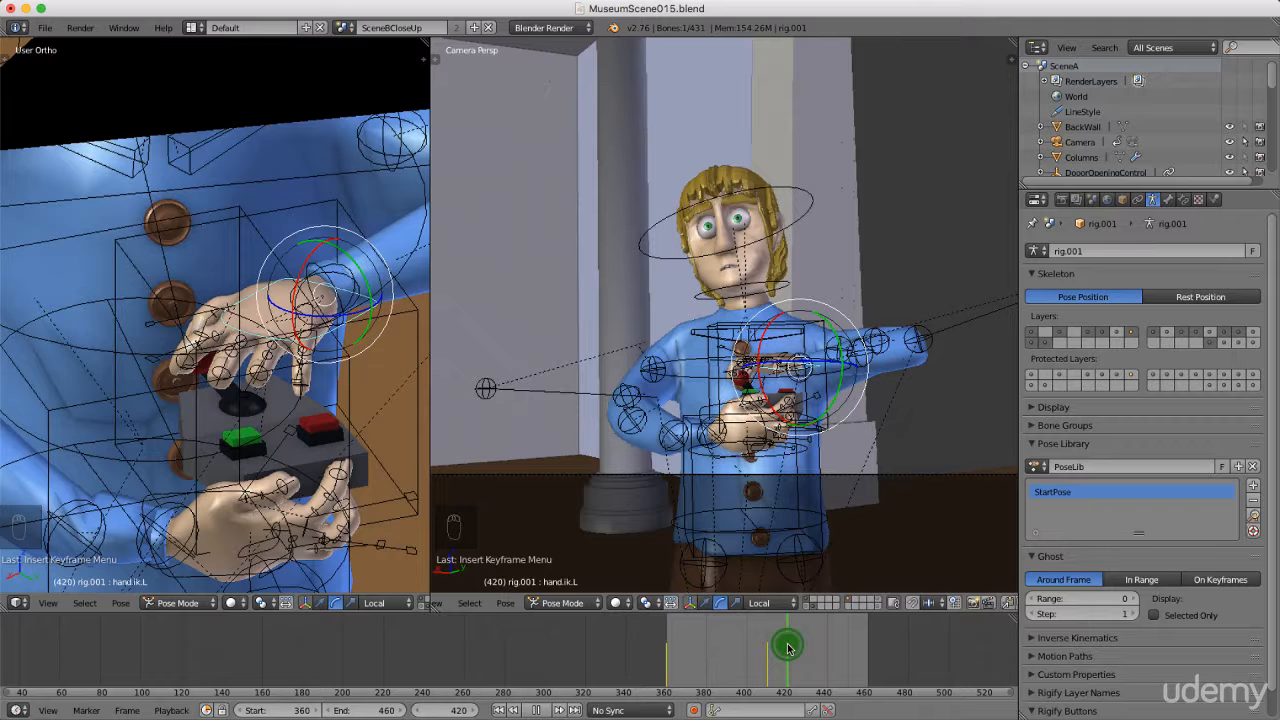
- Set the scene's end frame to 420
click(371, 712)
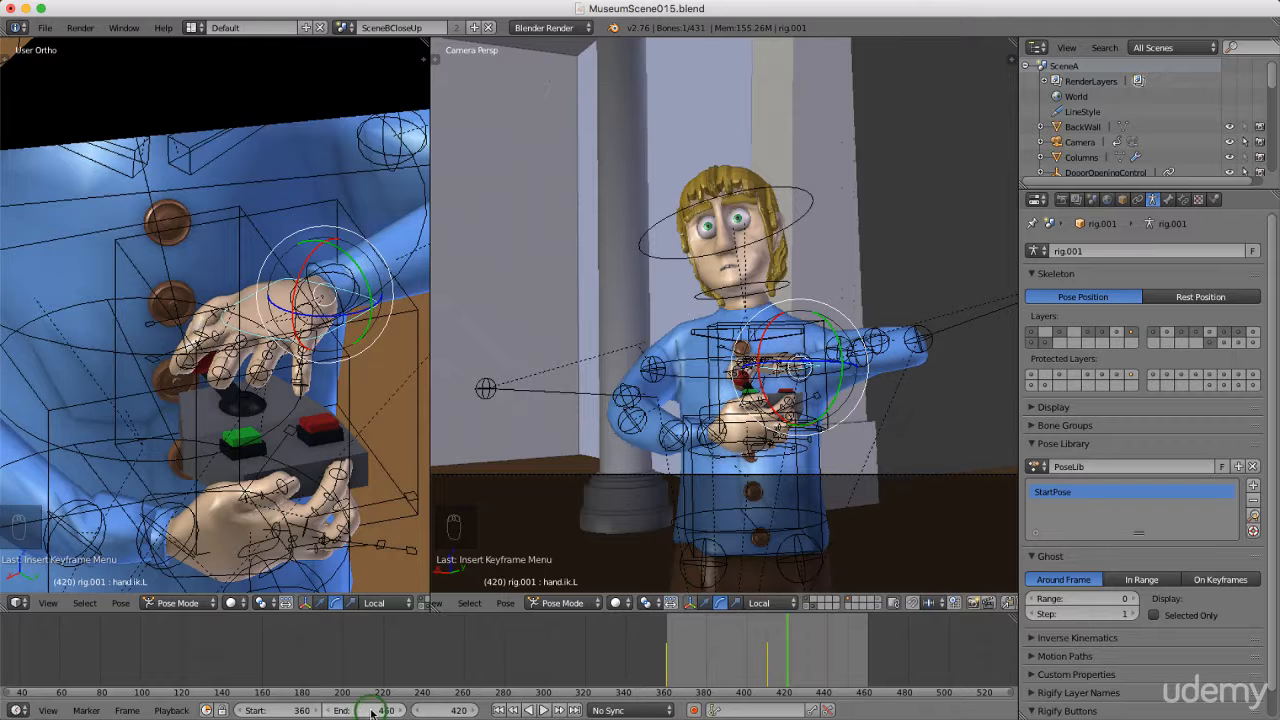
click(363, 710)
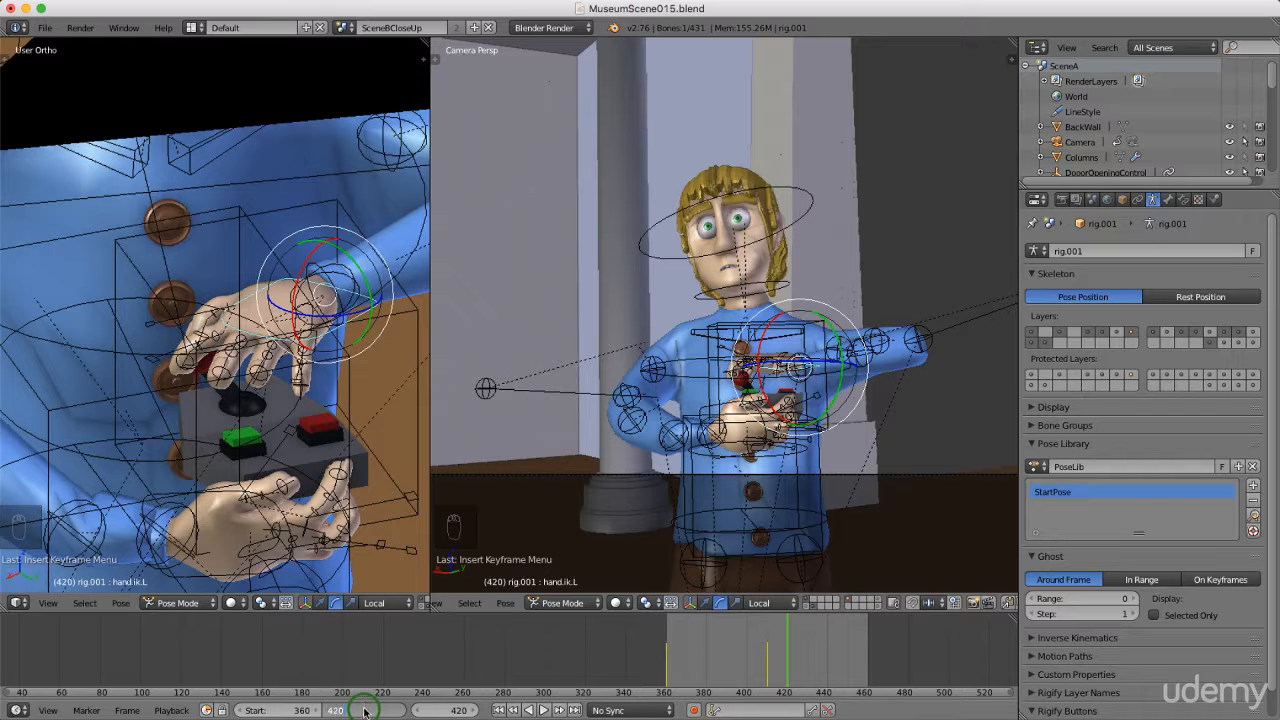
text(420)
key(Return)
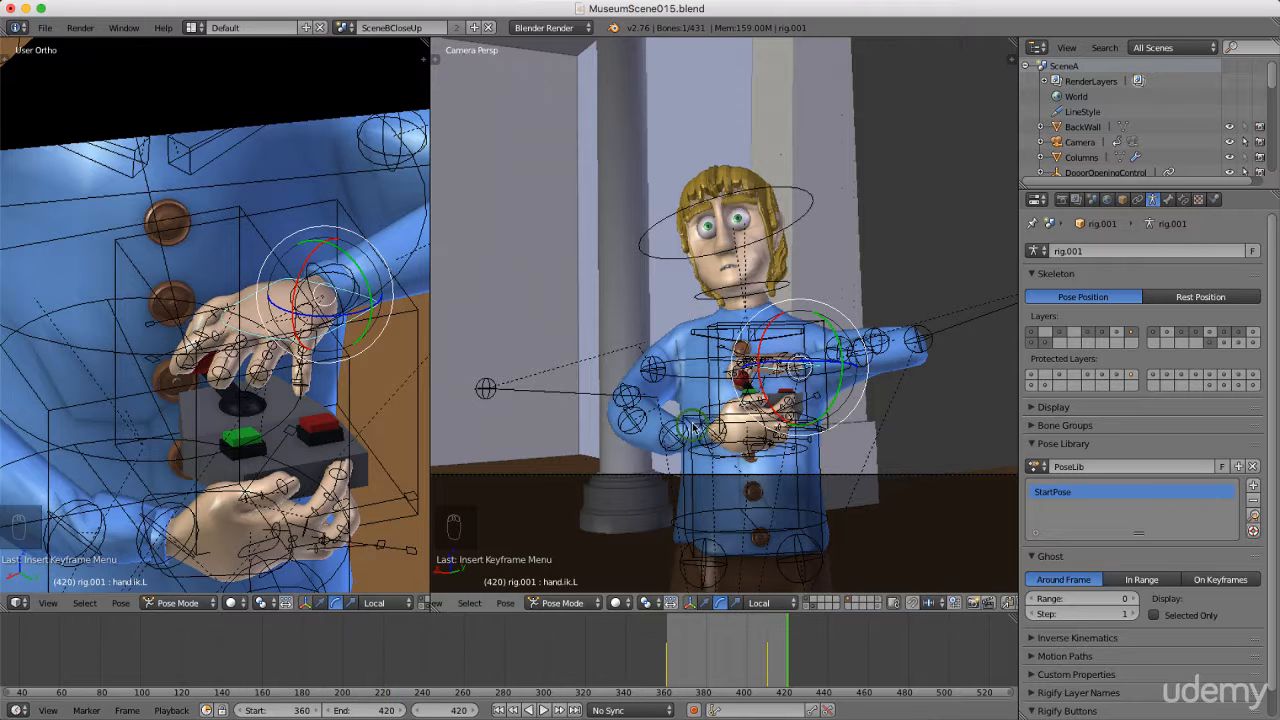
- Save the museum scene over the existing file
scroll(703, 430, down, 5)
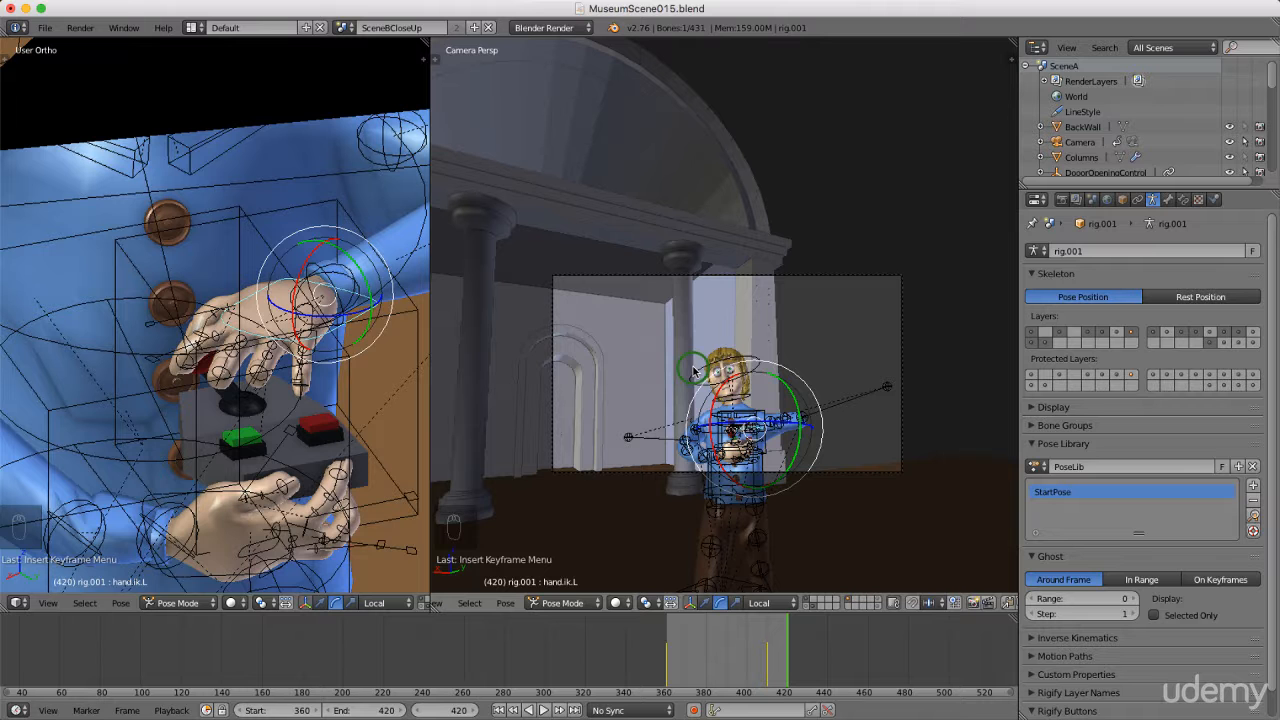
key(ctrl+s)
click(693, 368)
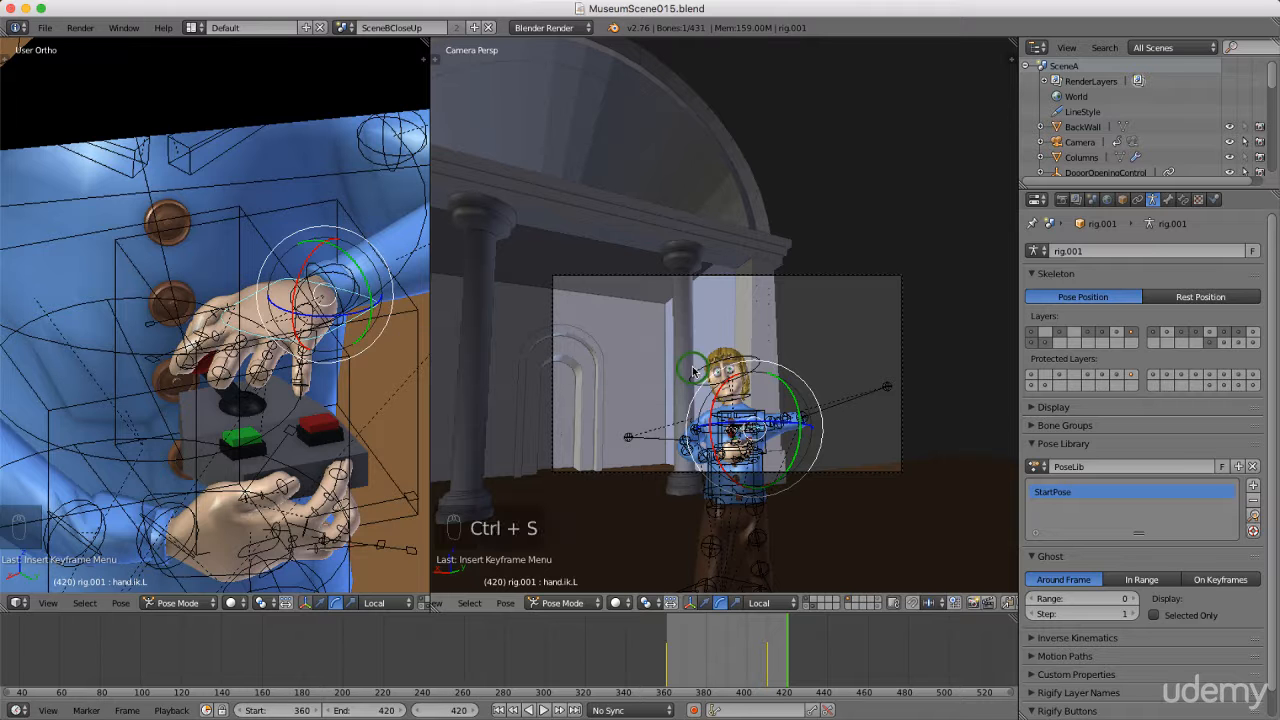